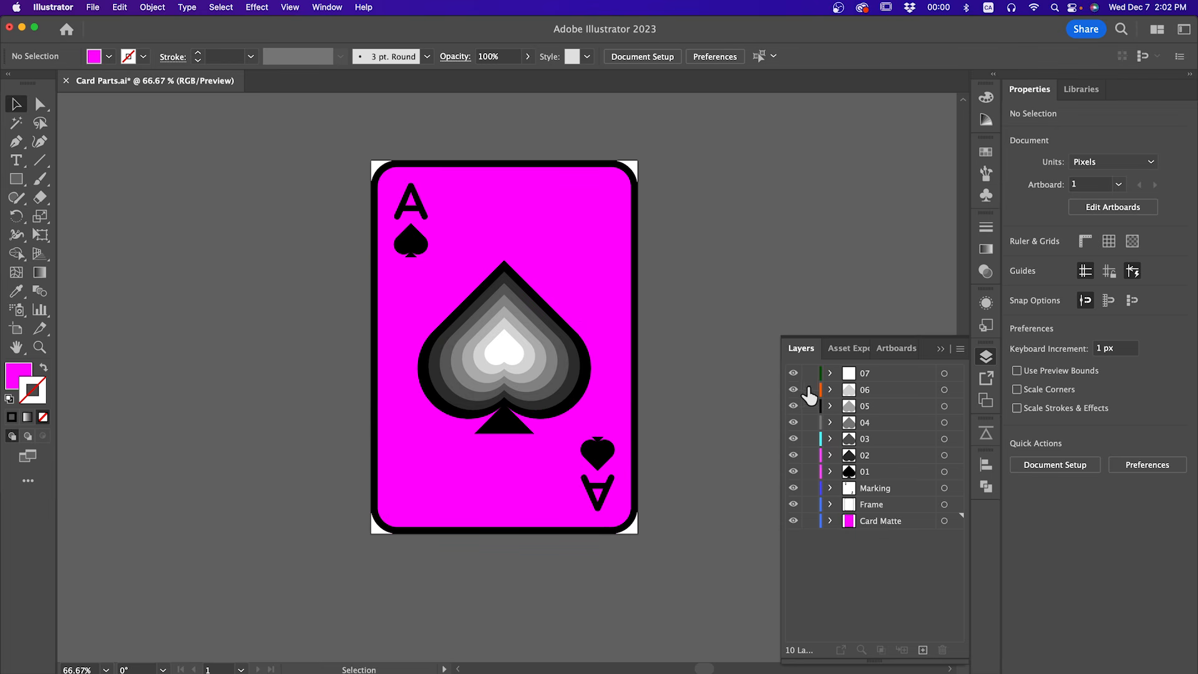
- Toggle the visibility of the Marking, Frame and numbered layers above Card Matte to inspect how the card artwork is separated
click(793, 489)
drag(795, 504, 793, 487)
click(793, 521)
drag(793, 504, 794, 383)
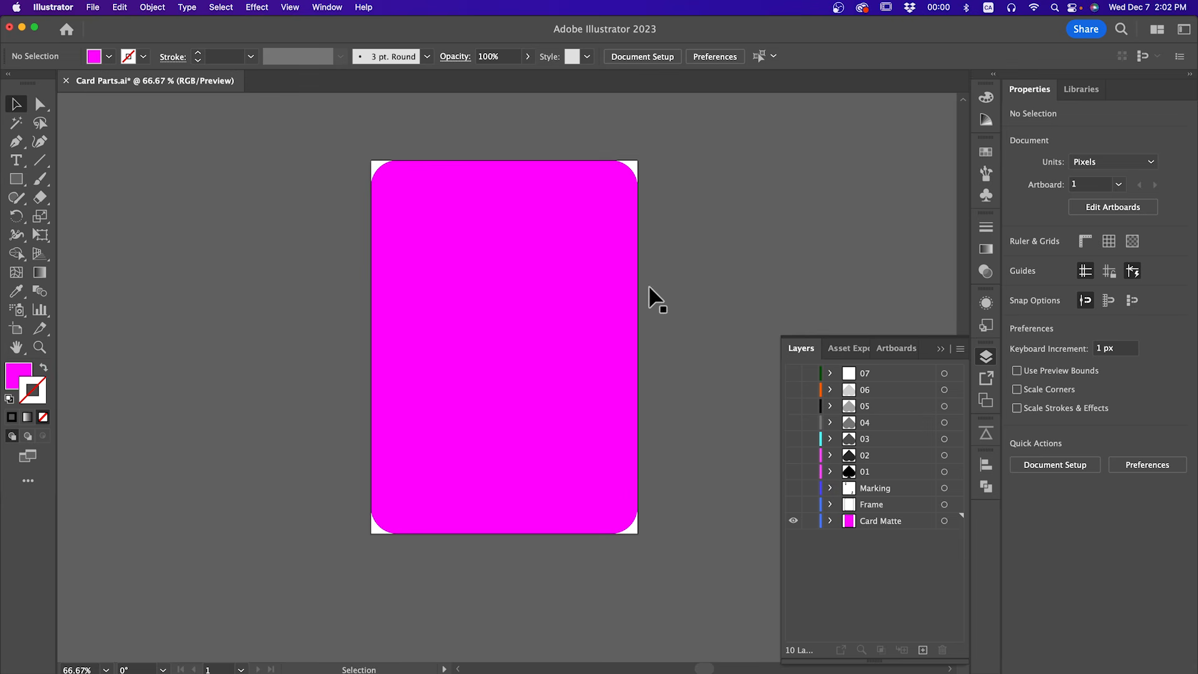
drag(796, 378, 794, 508)
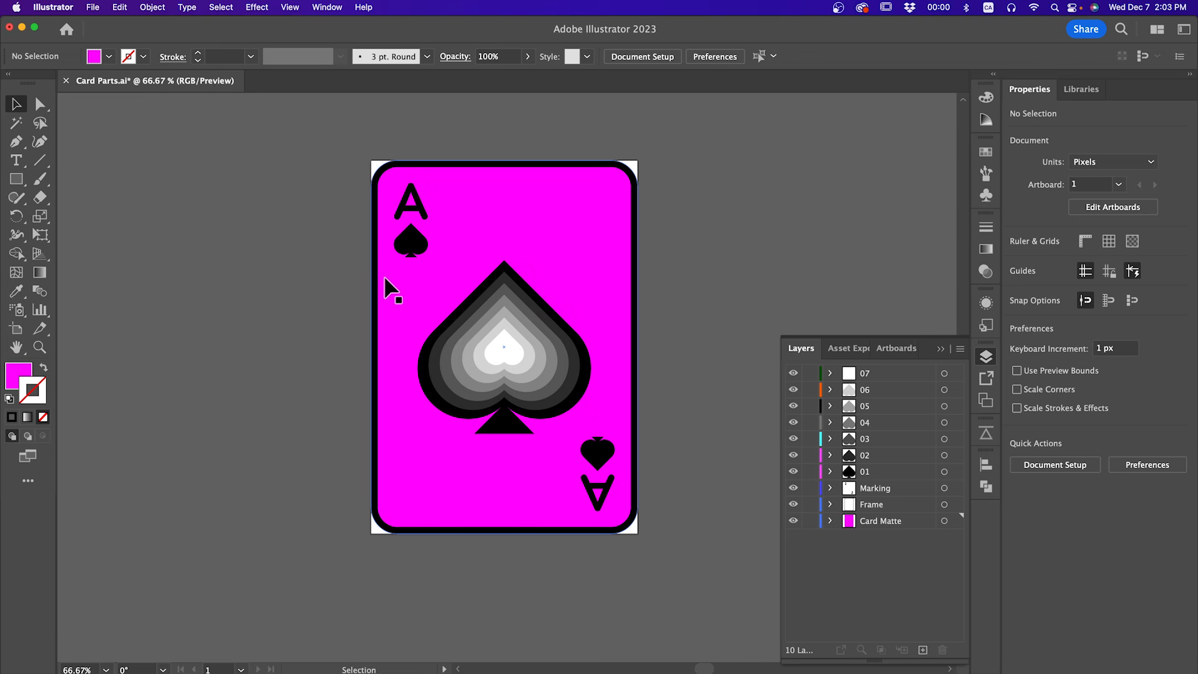
click(884, 523)
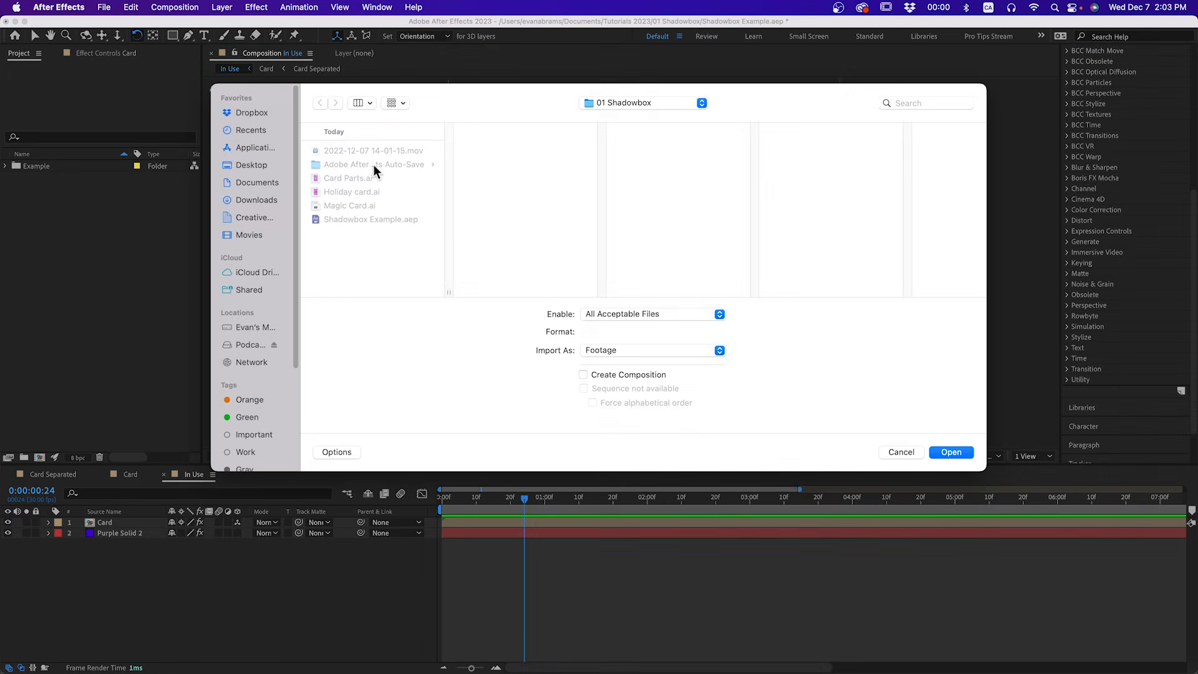
- In After Effects, import Card Parts.ai as a composition with Layer Size footage dimensions and open that composition
click(358, 178)
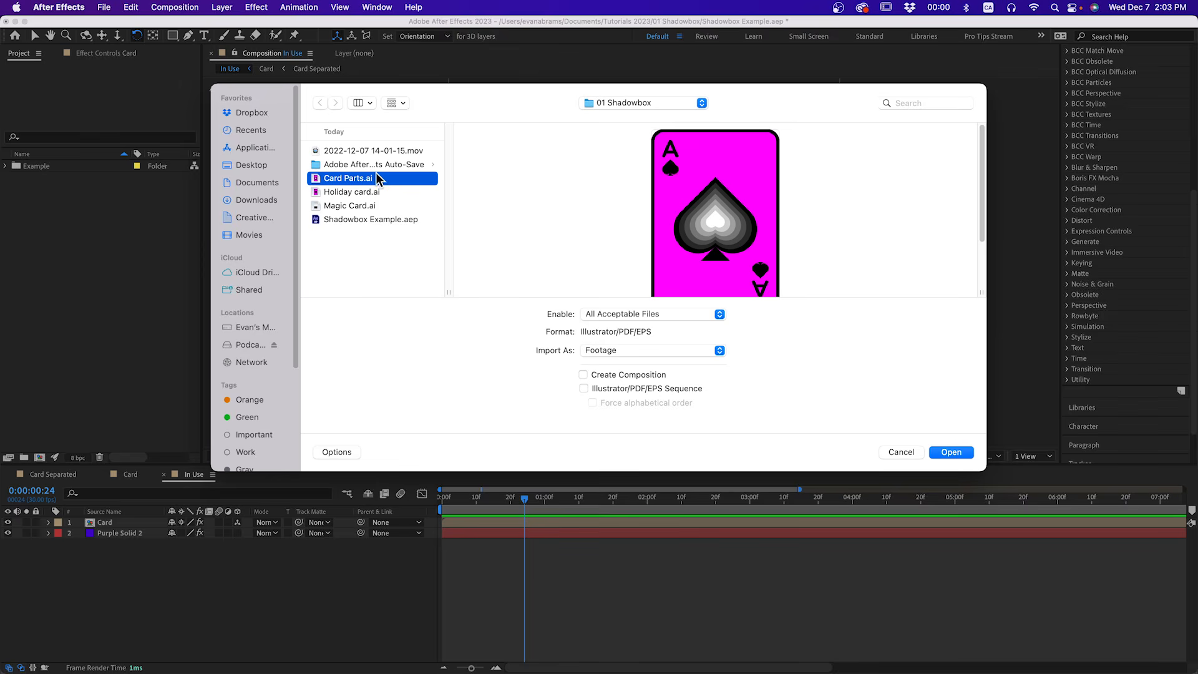
click(942, 451)
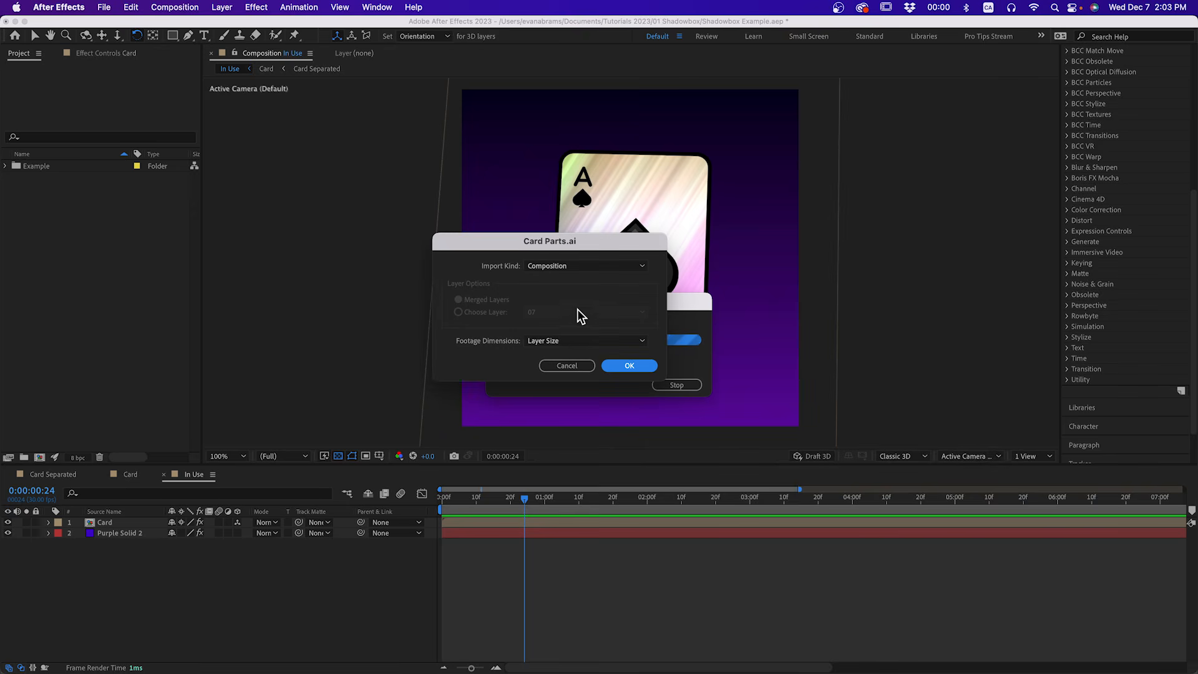
click(648, 368)
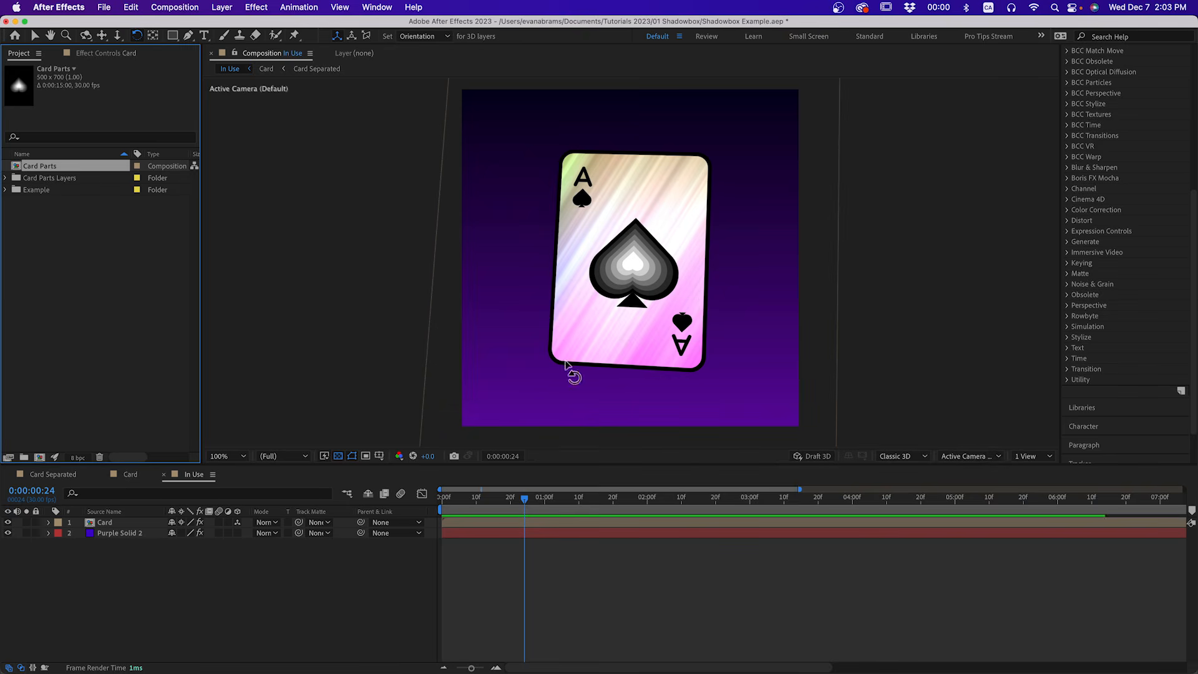
double_click(53, 167)
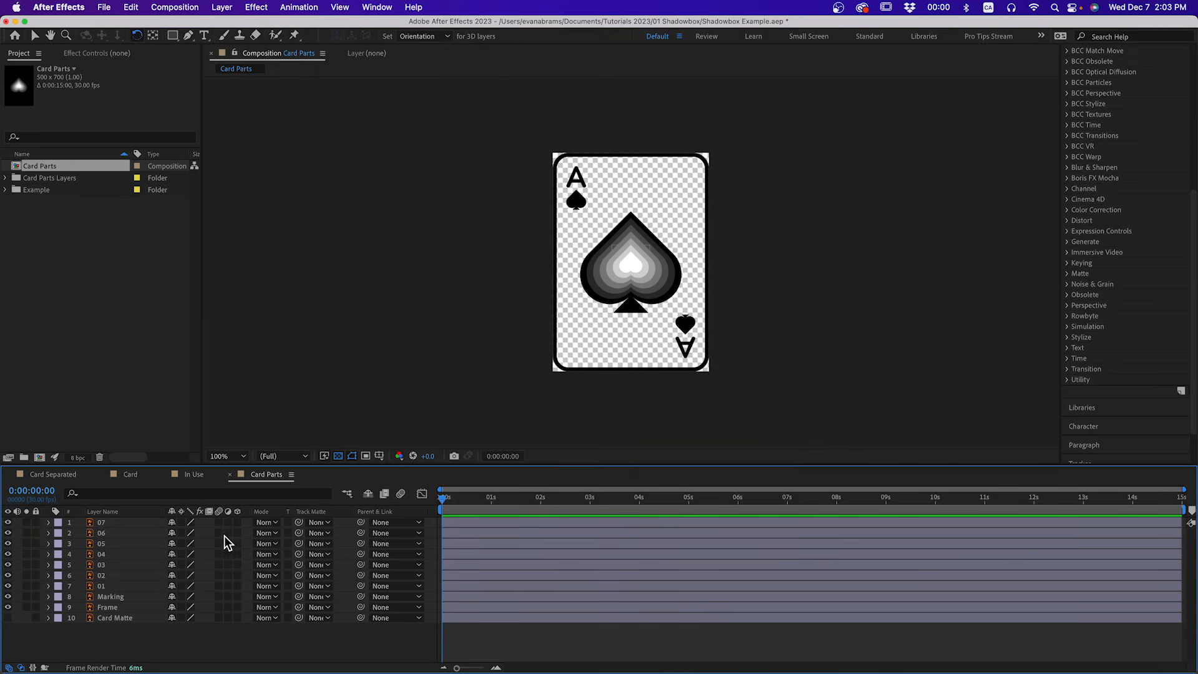
- Make all ten Card Parts layers 3D and enlarge the timeline area
drag(239, 525, 234, 615)
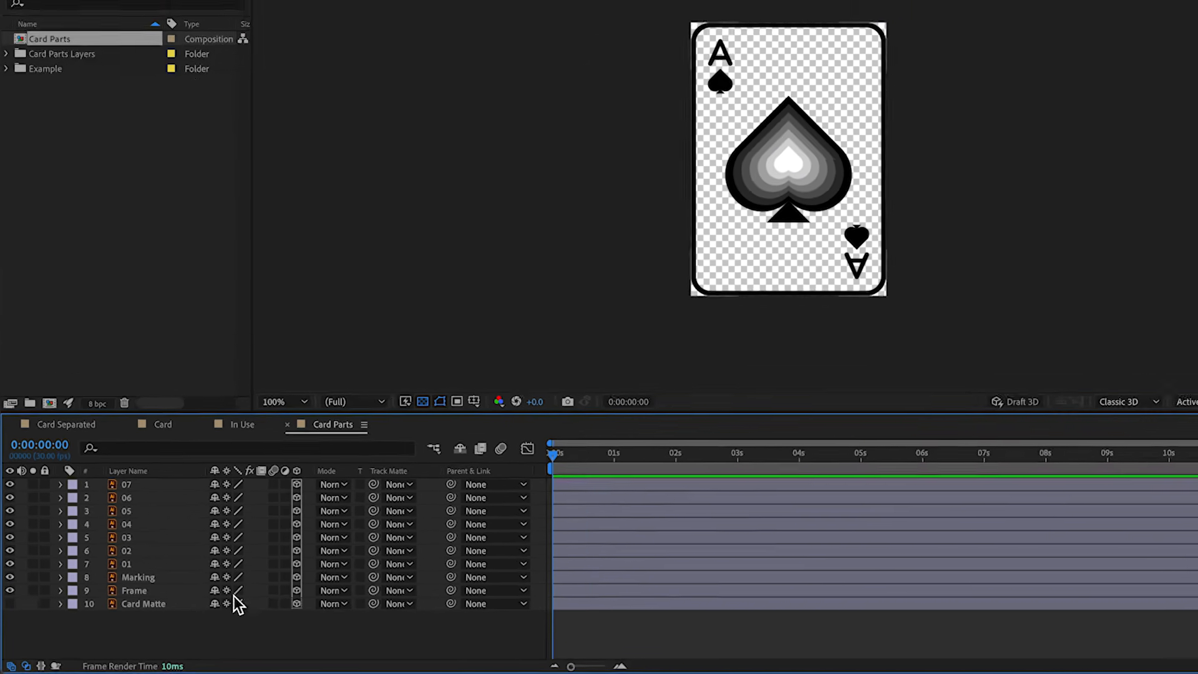
drag(270, 409, 261, 322)
drag(208, 391, 208, 374)
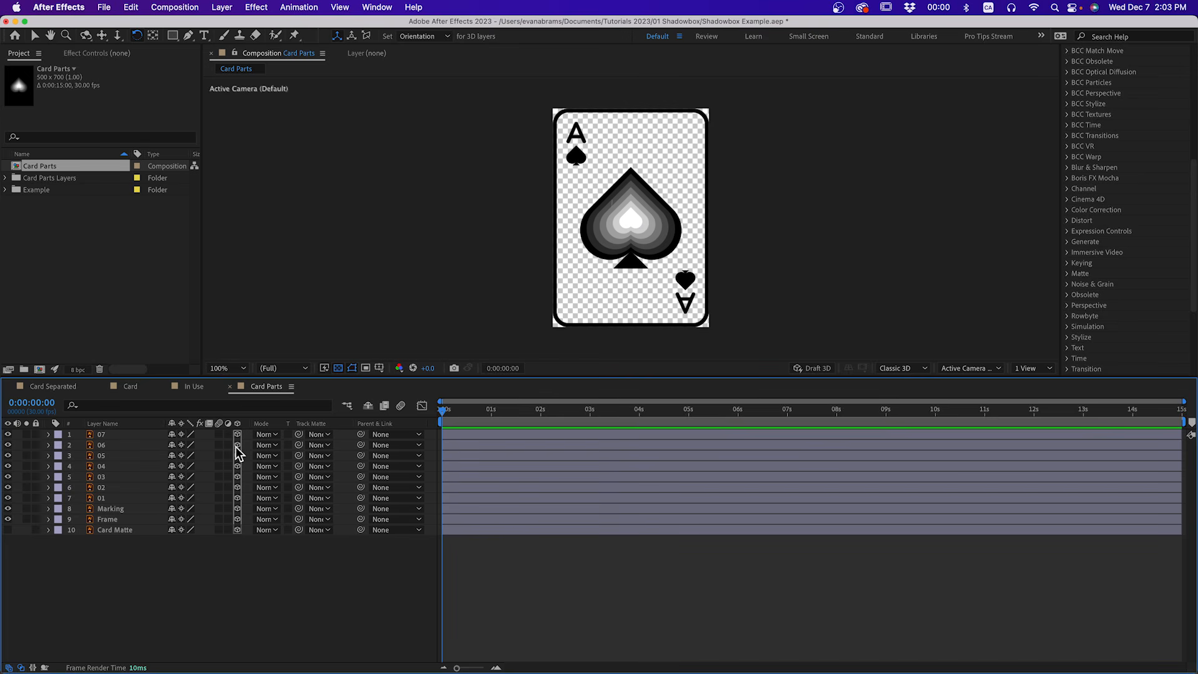
- Show the Card Matte layer briefly to check its shape and hide it again
click(8, 530)
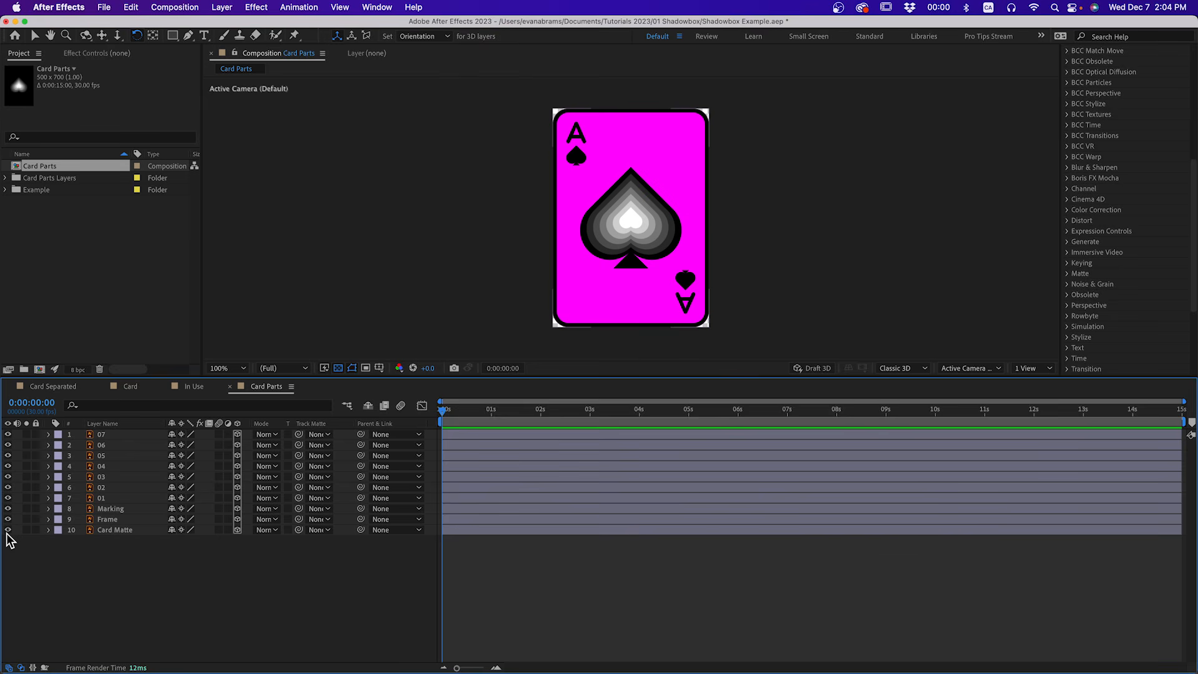
click(8, 531)
click(102, 531)
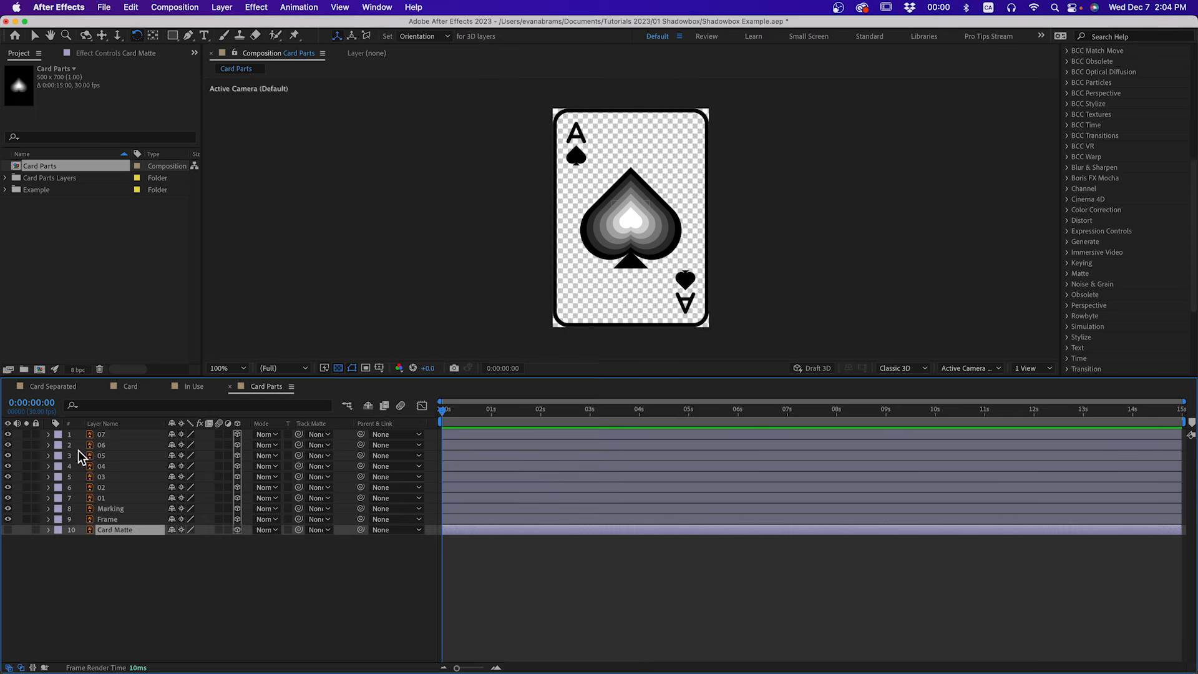
click(28, 558)
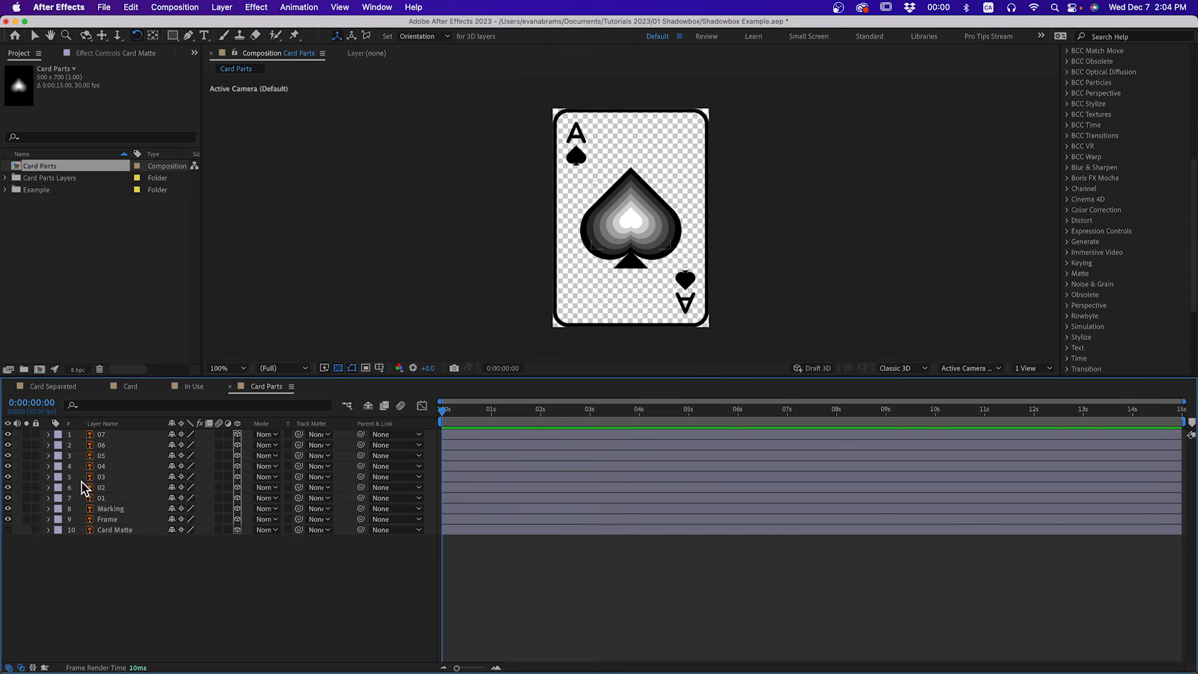
- Parent layers 02 through 07 to layer 01
click(102, 498)
click(108, 435)
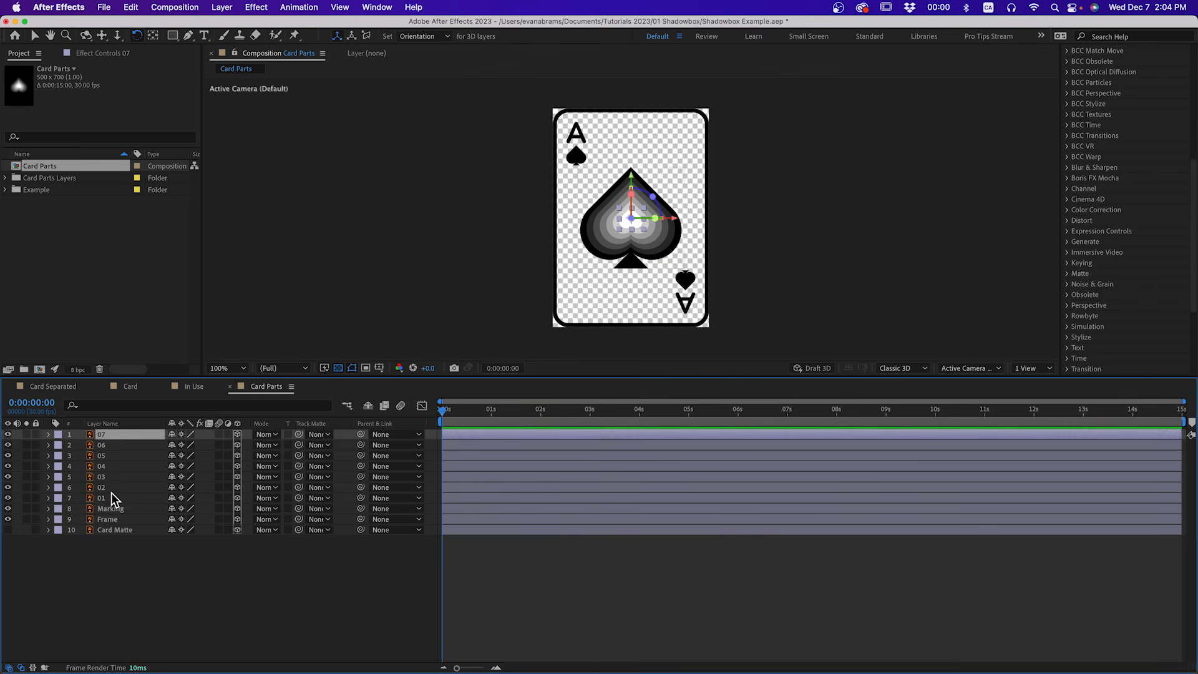
shift+click(110, 490)
drag(360, 487, 141, 502)
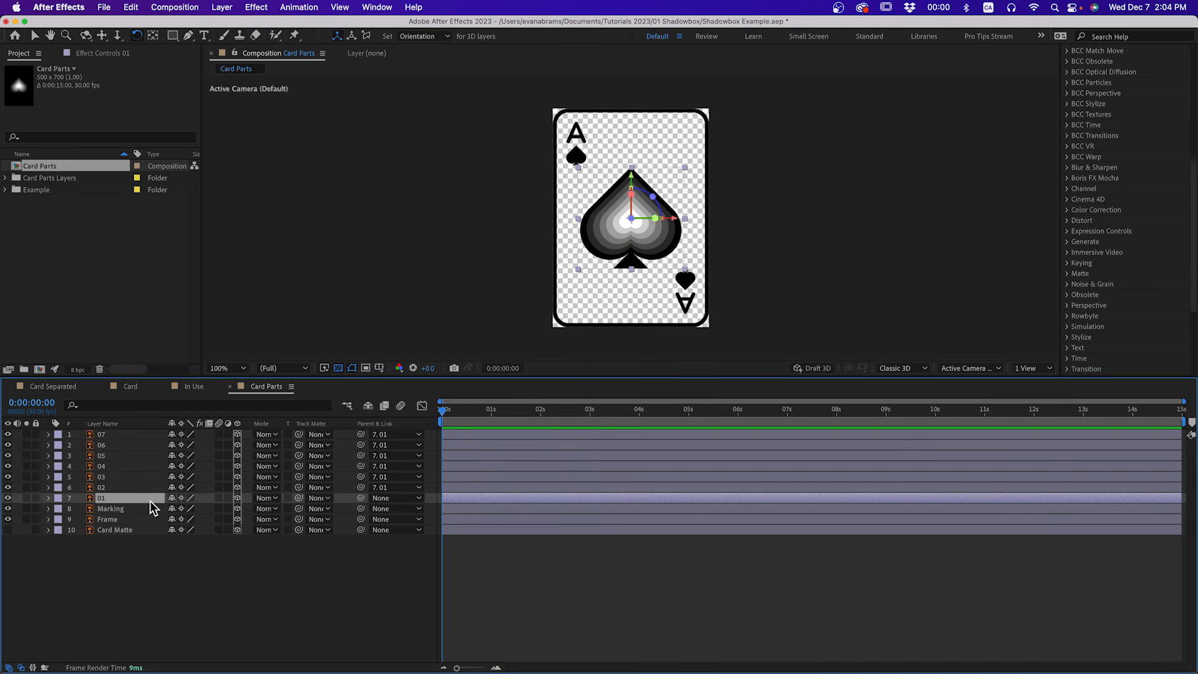
- Push layer 01 back in depth by setting its Z position to 250
key(p)
drag(212, 509, 235, 508)
click(215, 509)
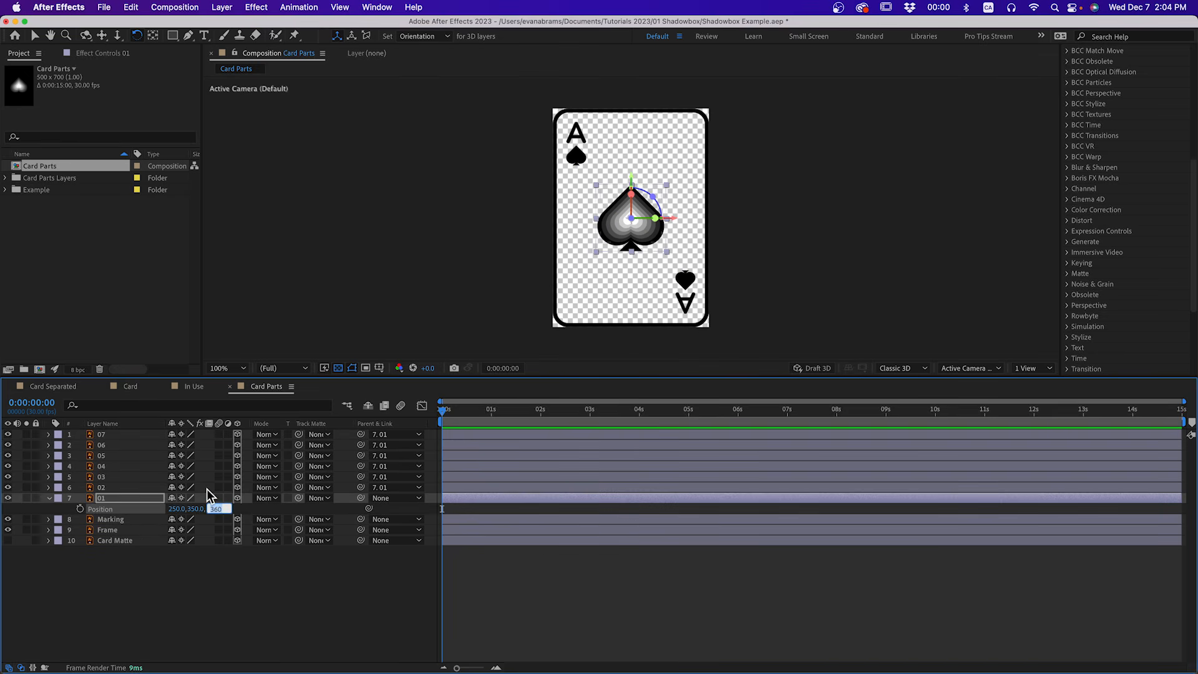
text(250)
key(Return)
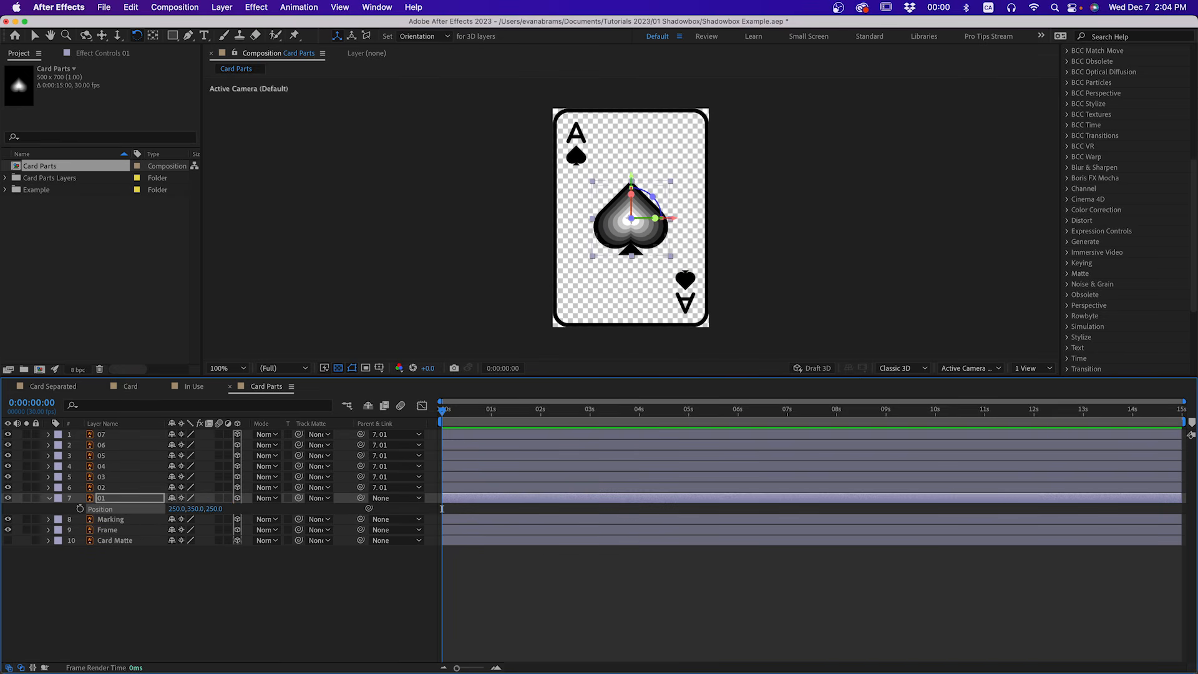
- Set the Marking layer's Z position to 50
click(144, 519)
key(p)
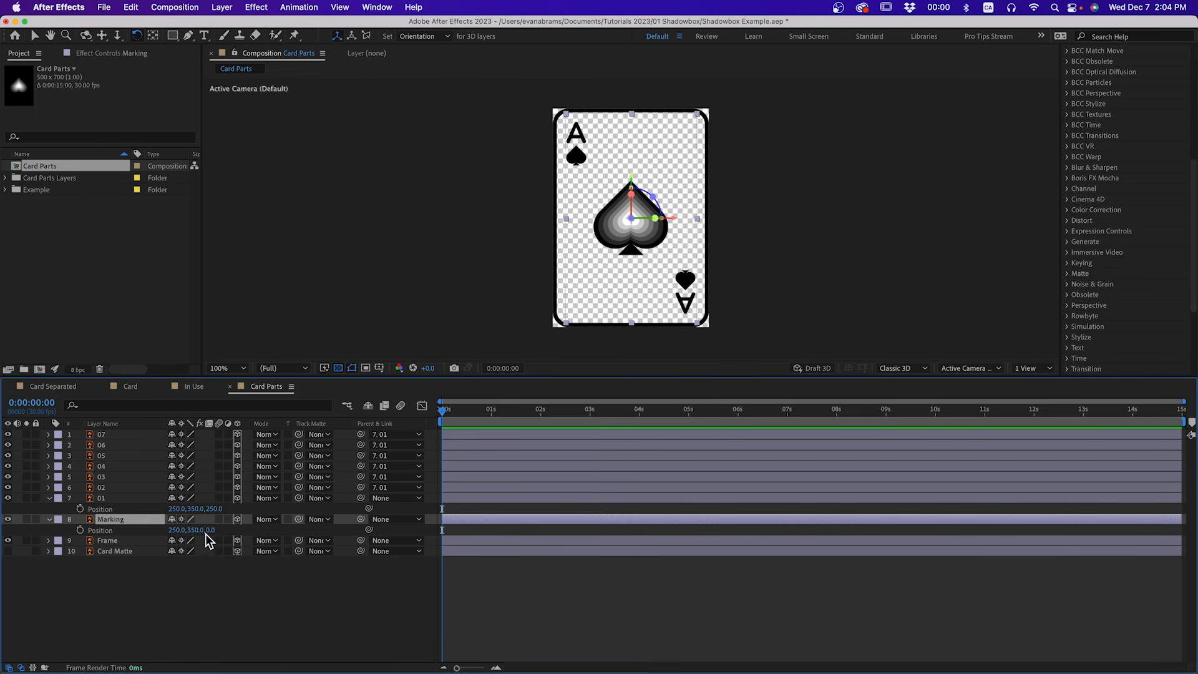
key(Return)
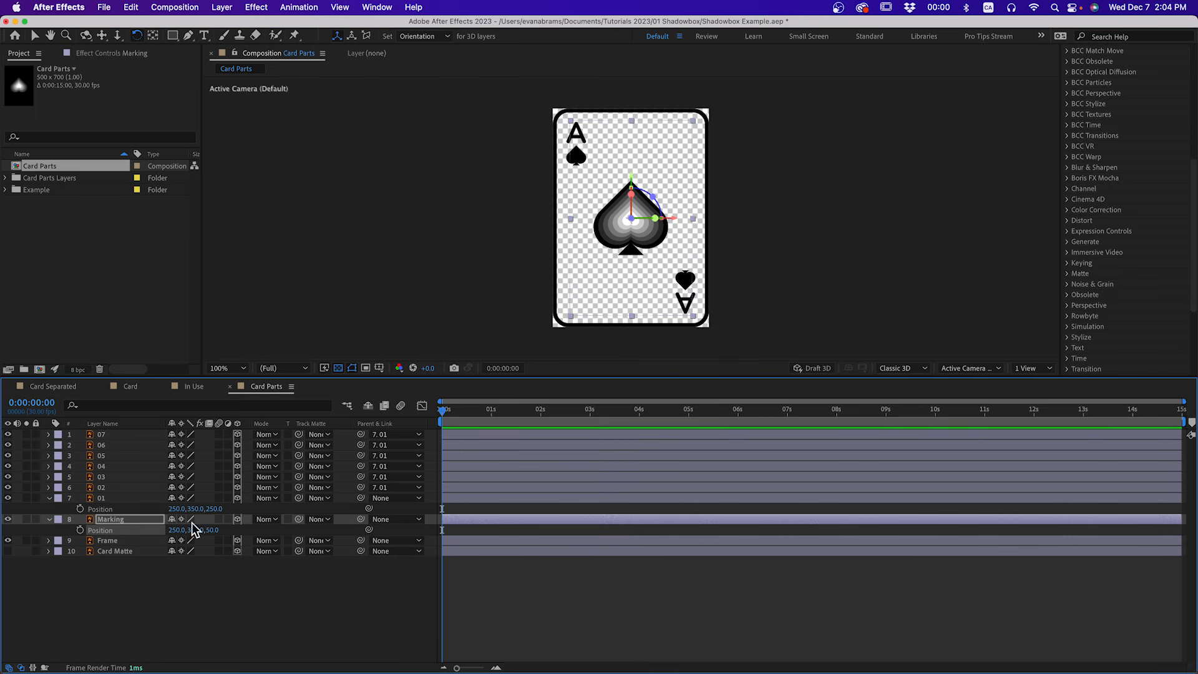
click(113, 542)
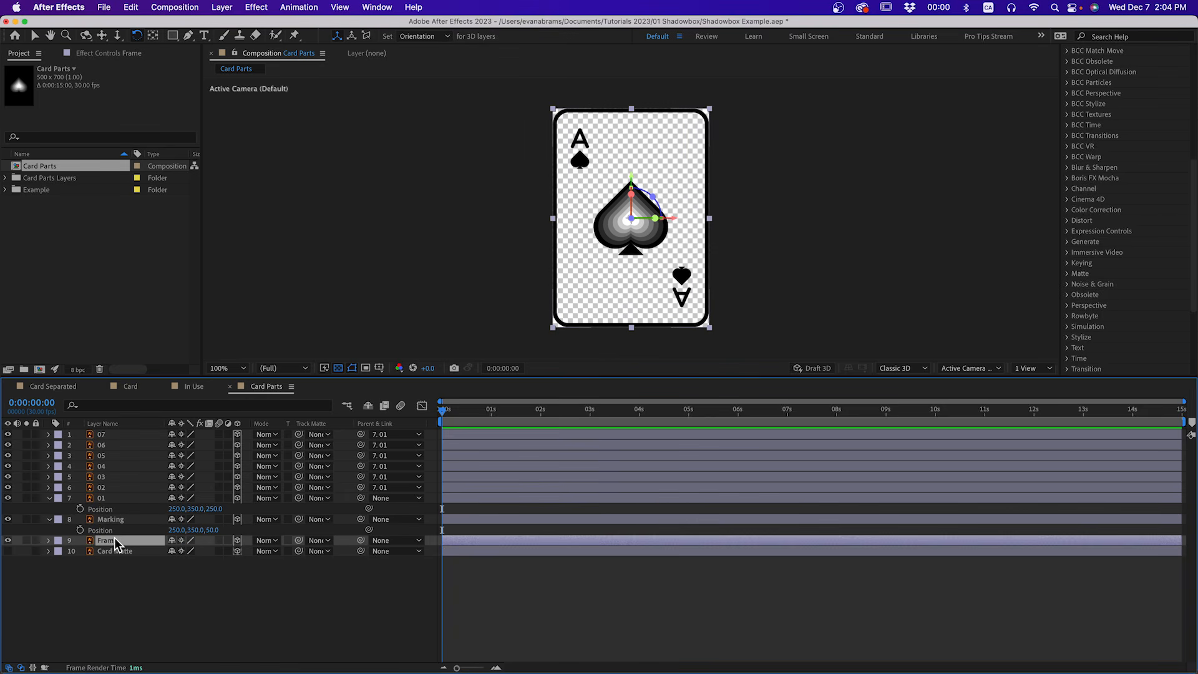
shift+click(117, 552)
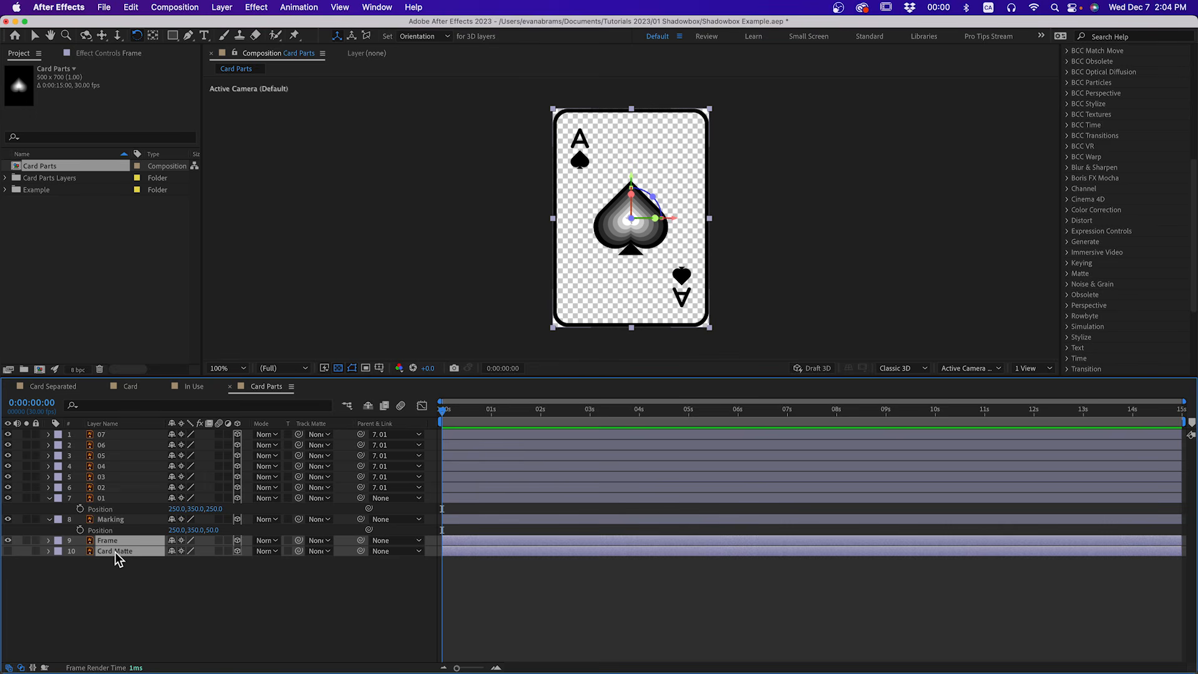
- Reveal the positions of layers 02 through 07 and set the Z position of layer 02 to -10 and layer 03 to -20
click(106, 488)
shift+click(116, 437)
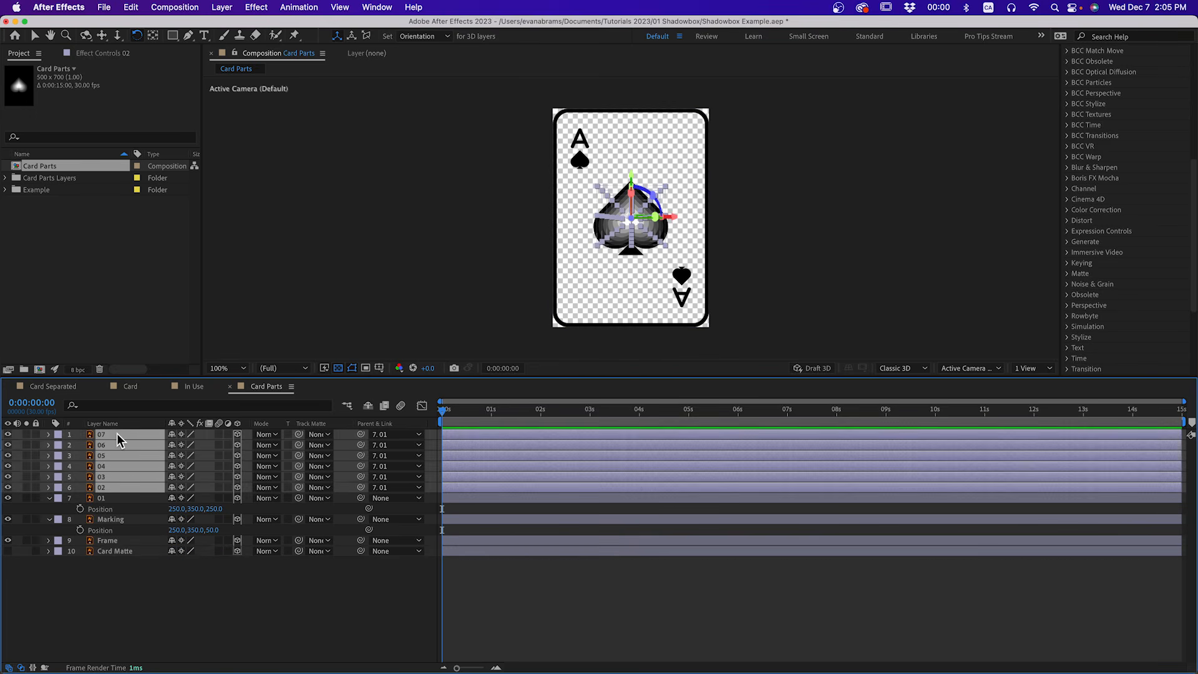
key(p)
click(212, 551)
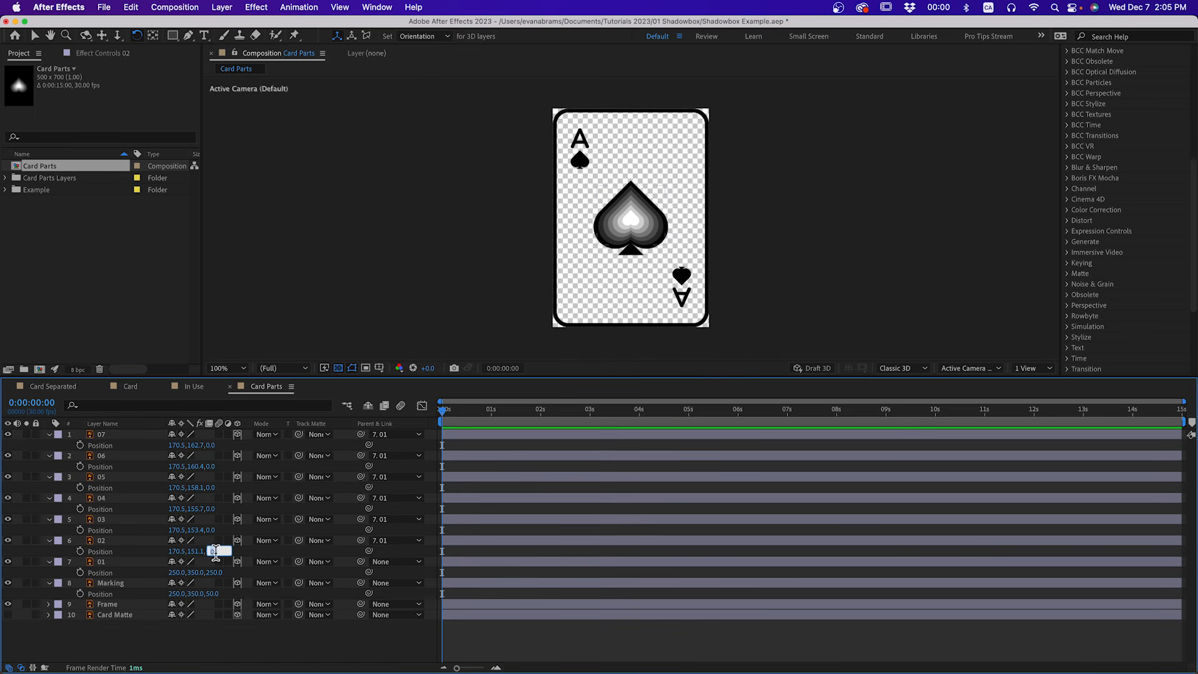
text(-10)
key(Return)
click(214, 529)
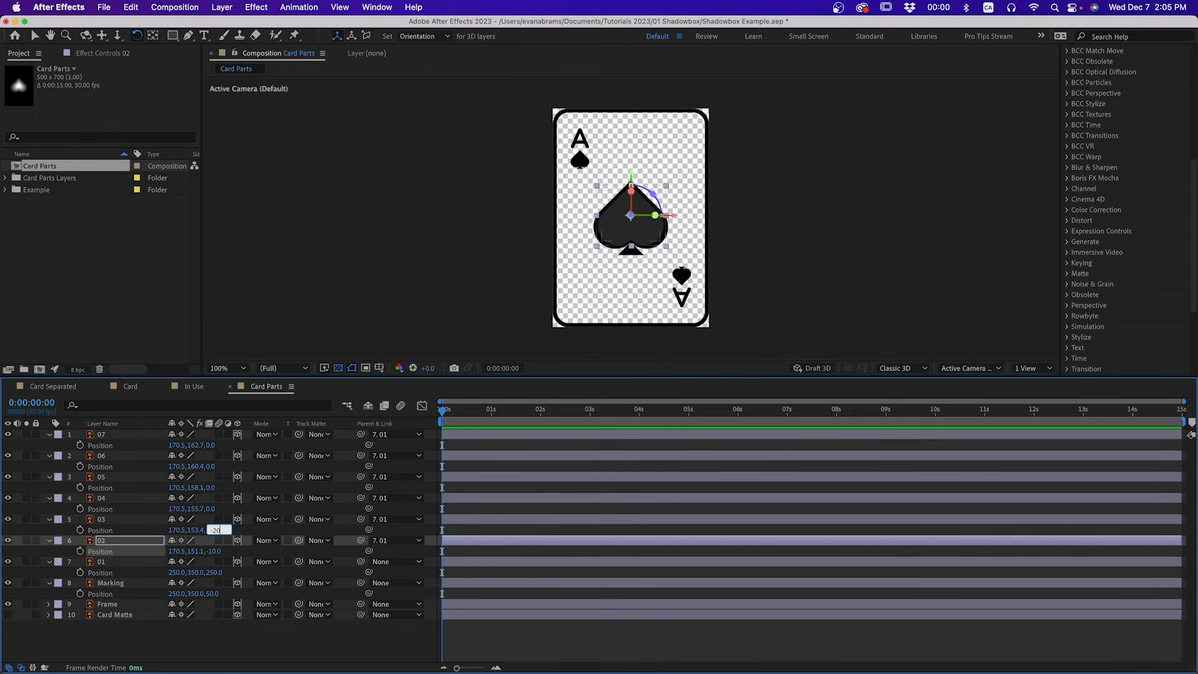
text(-20)
key(Return)
- Set the Z position of layer 04 to -30 and layer 05 to -40
click(215, 508)
text(-30)
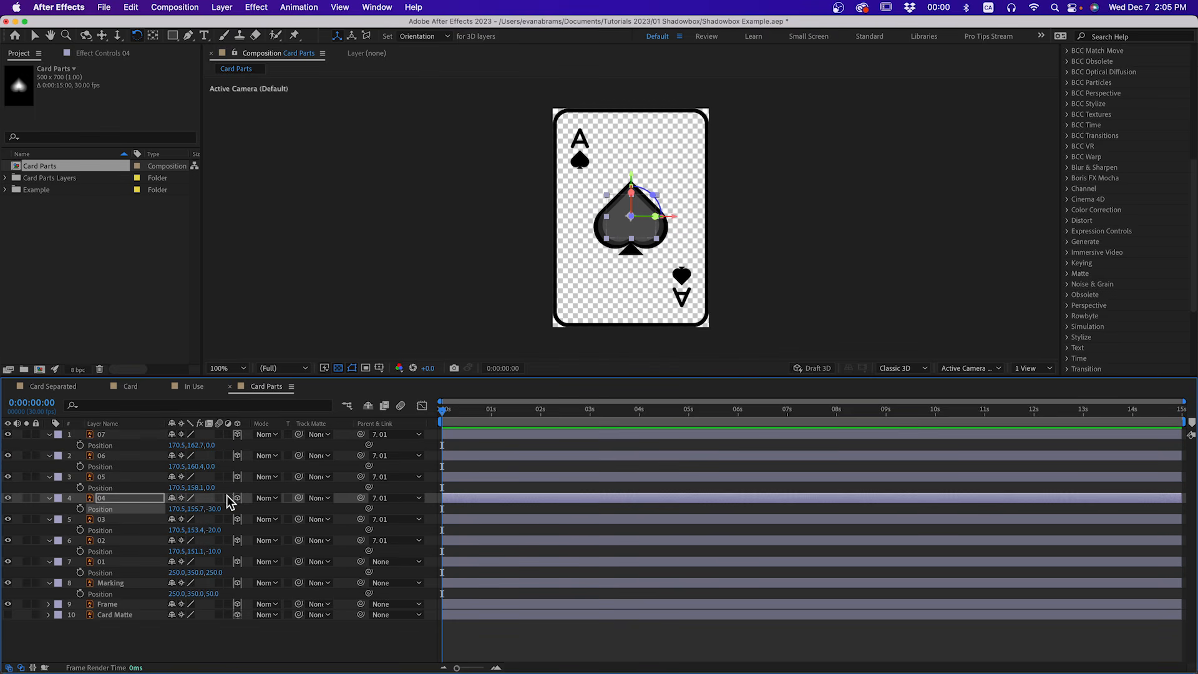
key(Return)
click(214, 487)
text(-40)
key(Return)
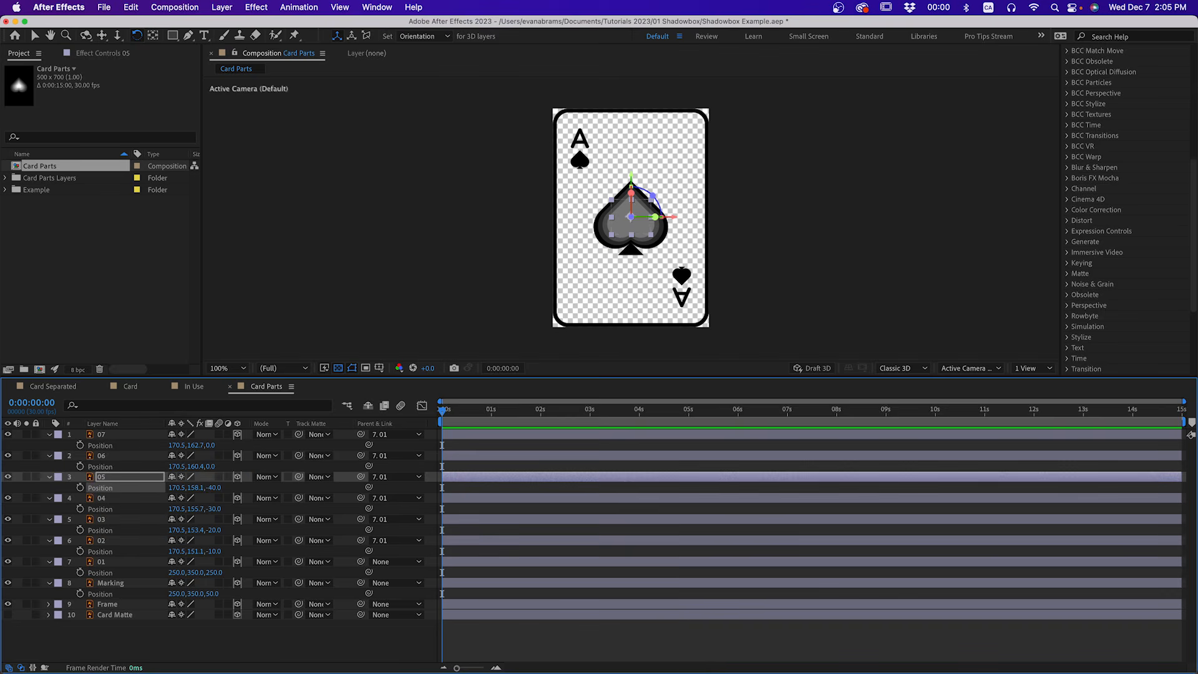
- Set the Z position of layer 06 to -50 and layer 07 to -60
click(214, 466)
text(-50)
key(Return)
click(214, 445)
text(-60)
key(Return)
click(548, 655)
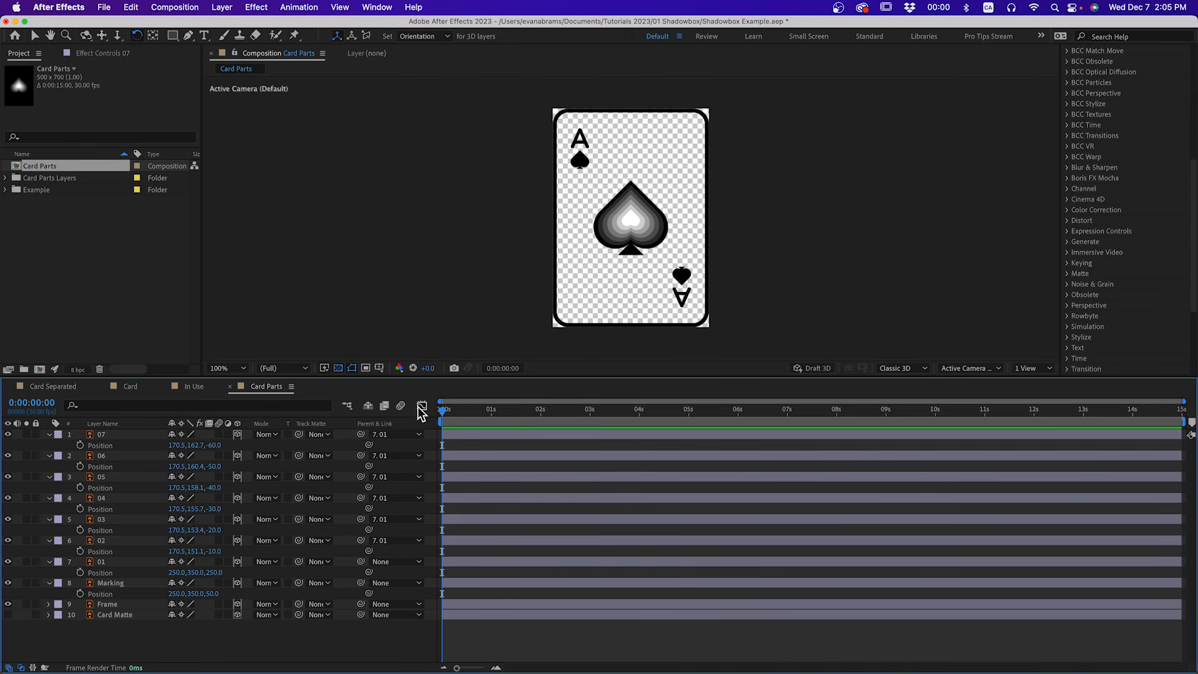
click(492, 411)
key(Page_Up)
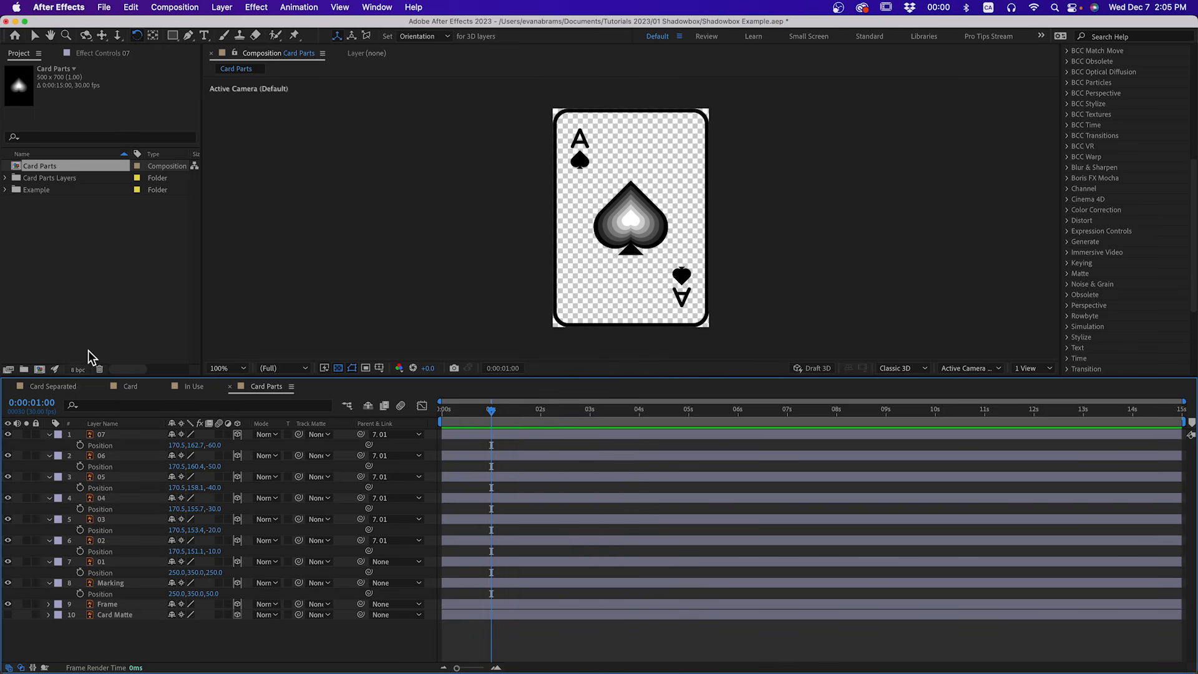
- Create a new 1080 x 1080 px, 30 fps, 15-second composition named "In use"
click(75, 269)
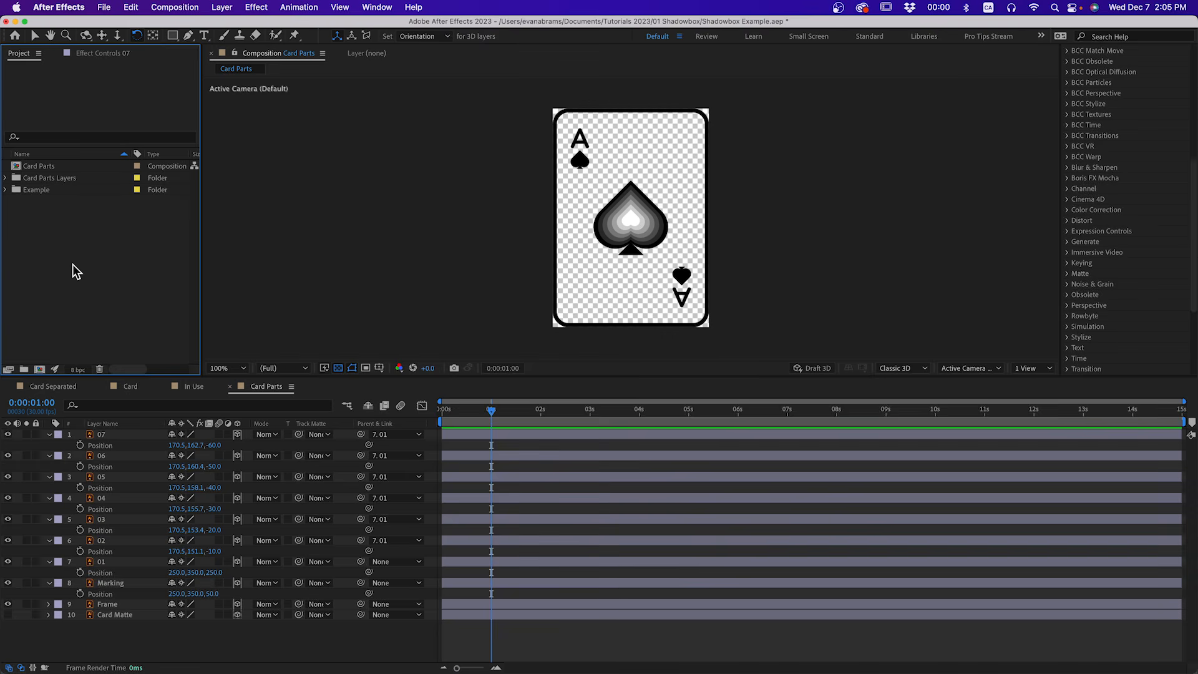
click(49, 166)
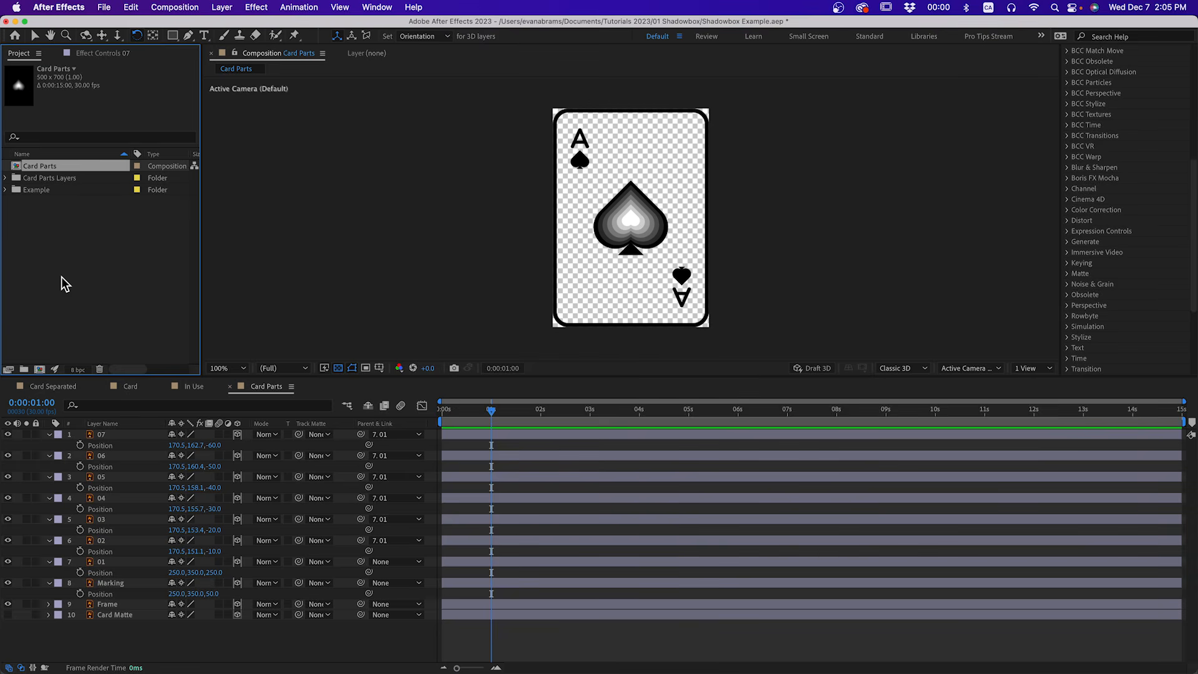
click(40, 368)
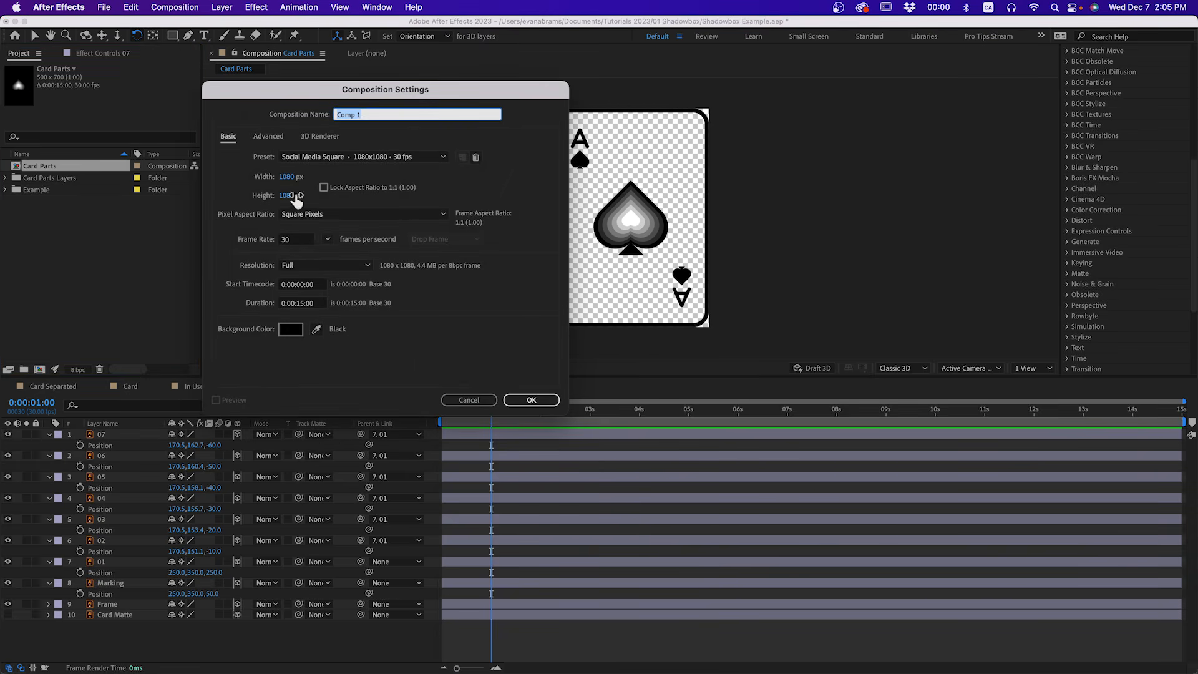
text(In use)
key(Return)
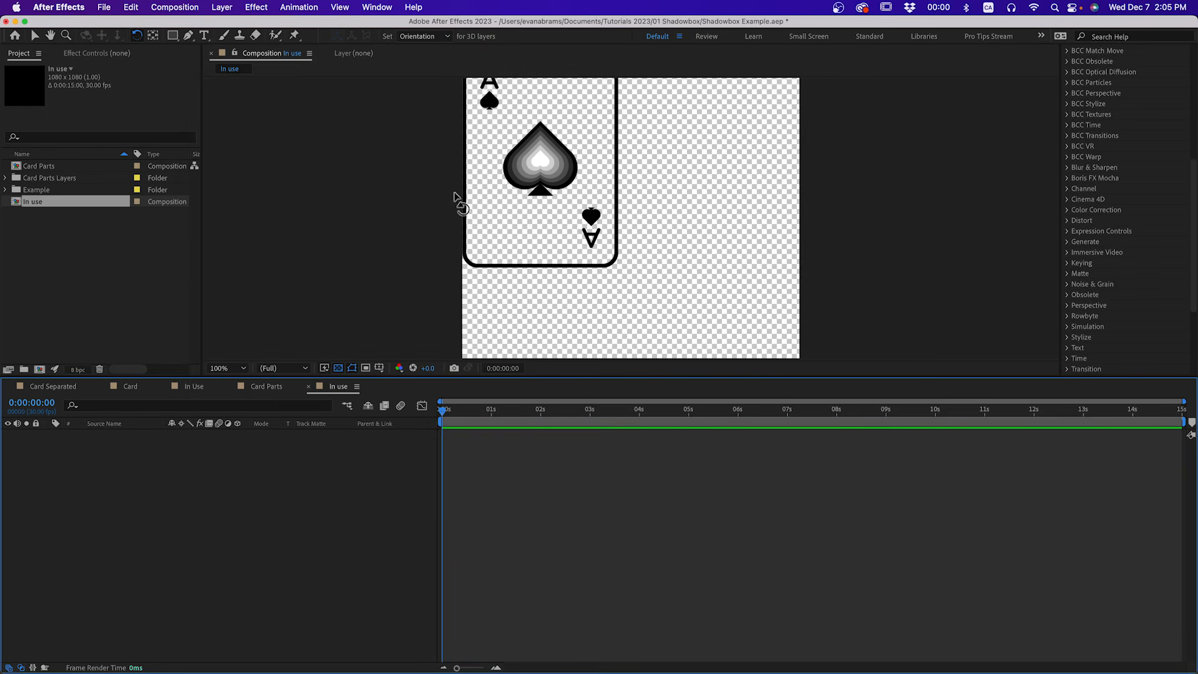
- Add the Card Parts composition to the In use composition and make it a 3D layer
drag(48, 167, 181, 536)
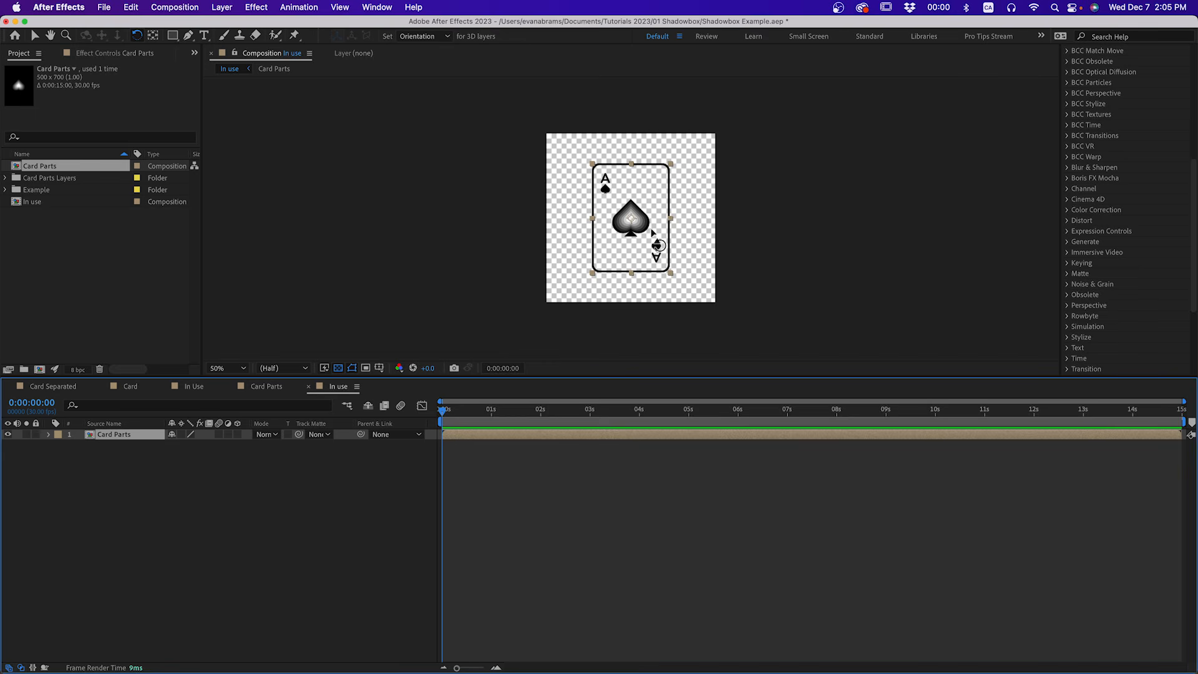
click(237, 434)
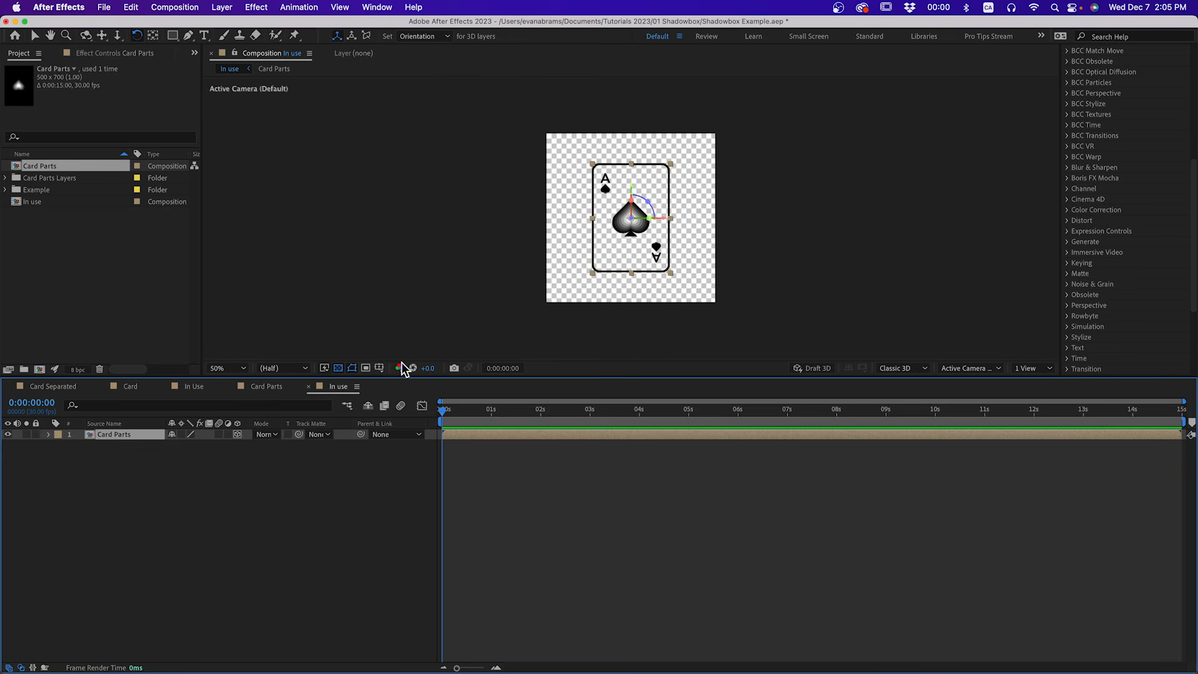
- Rotate the Card Parts layer in 3D so the card is seen at an angle
mouse_move(616, 239)
mouse_down()
mouse_move(621, 215)
mouse_move(610, 228)
mouse_up()
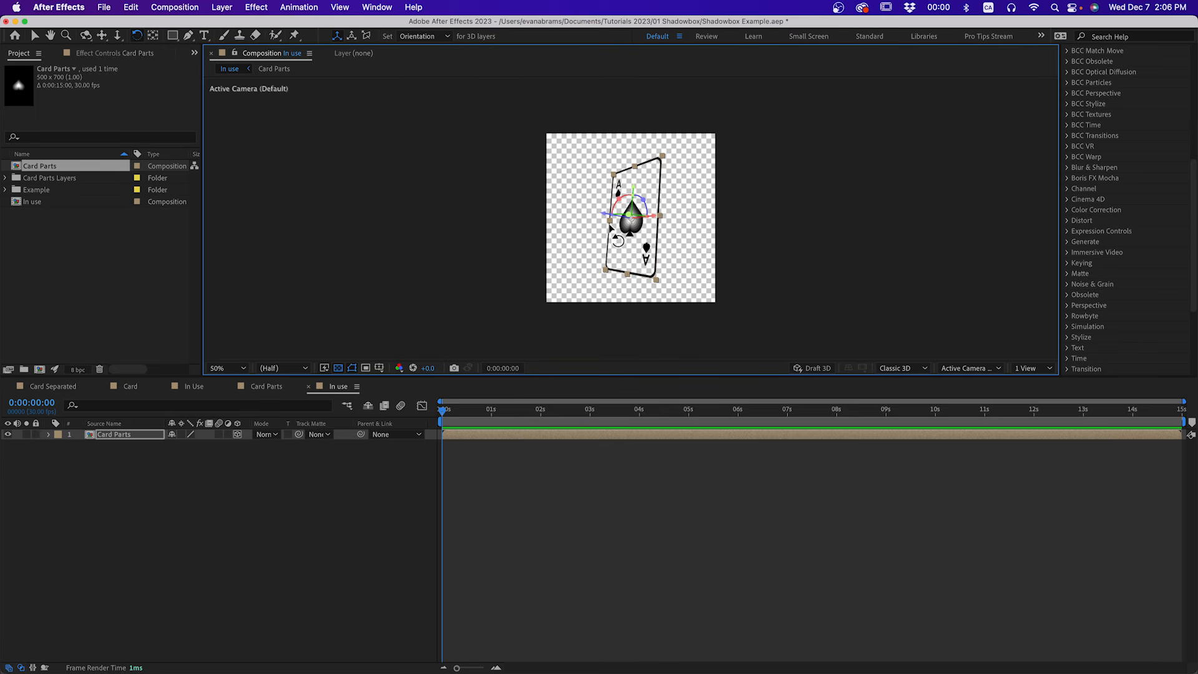
scroll(640, 200, up, 1)
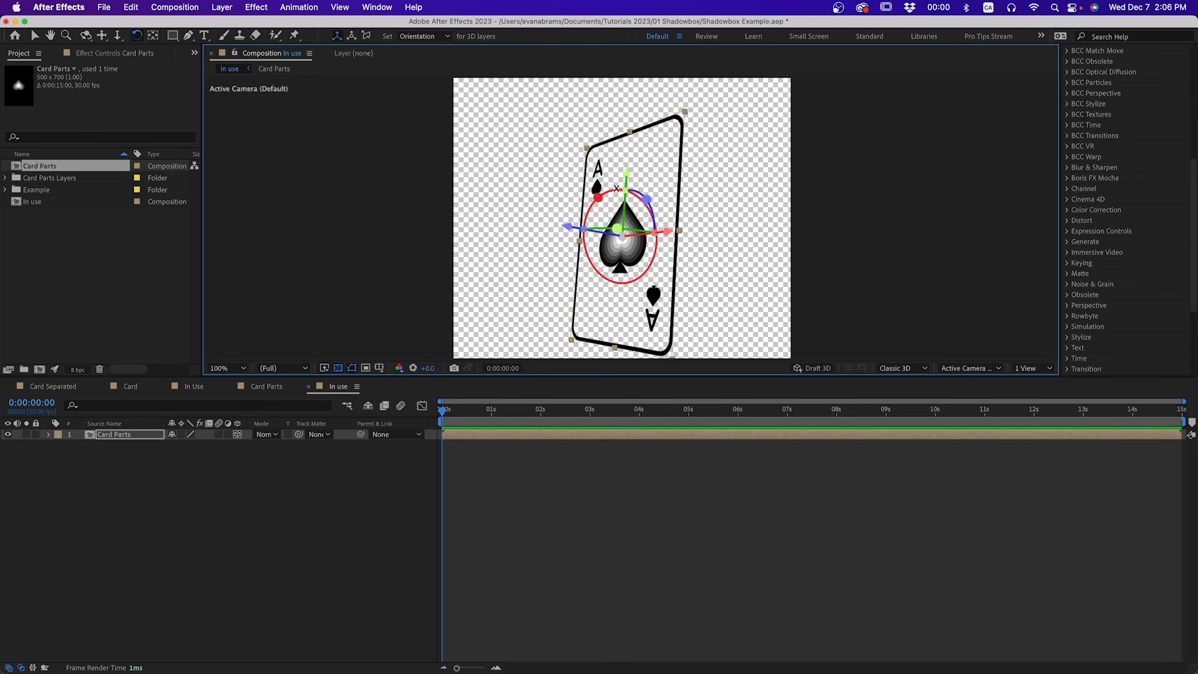
- Enable Collapse Transformations on the Card Parts layer and rotate it in 3D to expose the depth between its layers
click(182, 434)
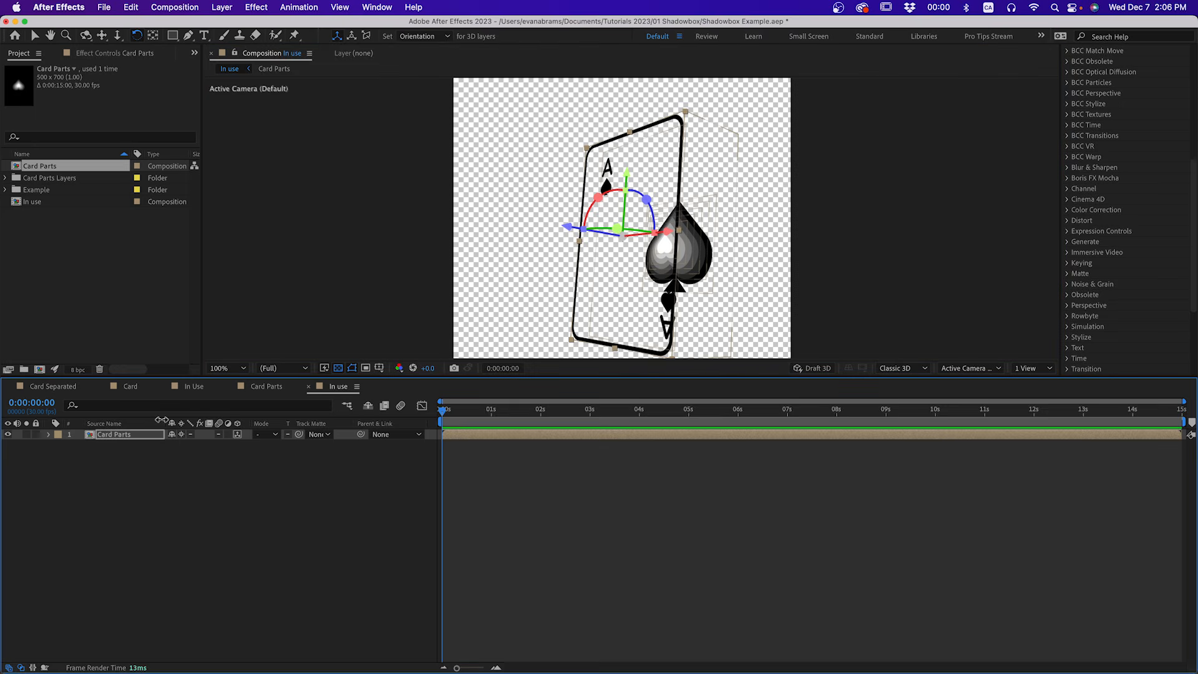
mouse_move(593, 267)
mouse_down()
mouse_move(617, 272)
mouse_move(585, 264)
mouse_move(590, 272)
mouse_up()
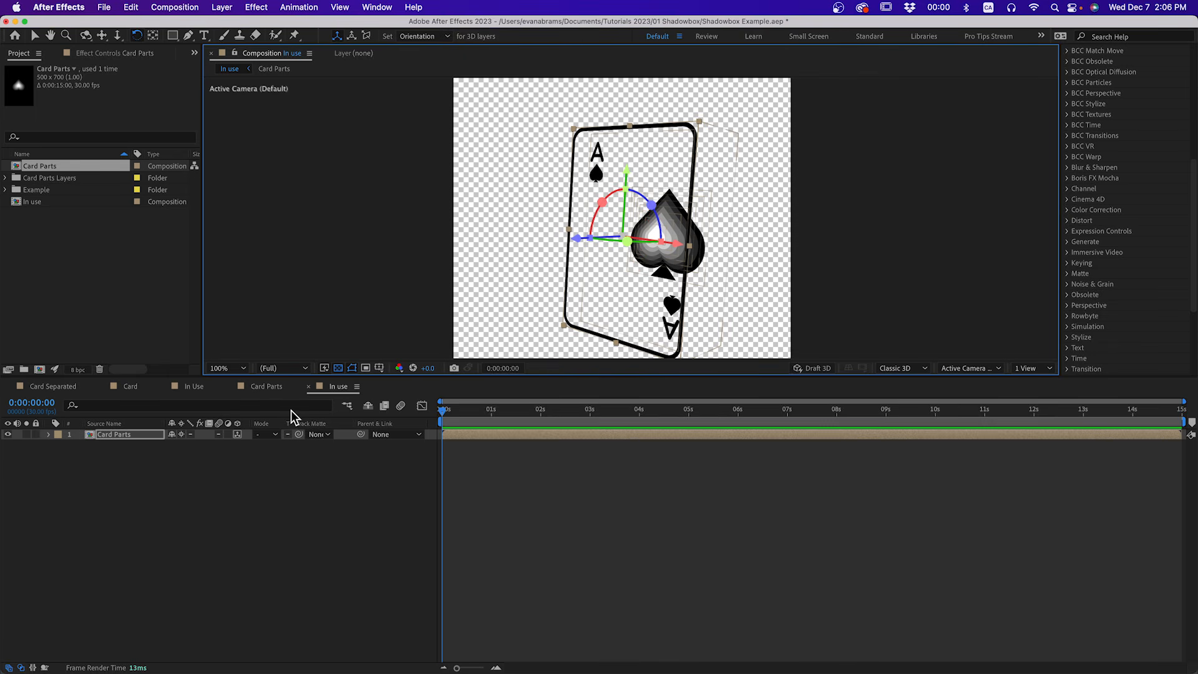
- In the Card Parts composition, set Card Matte as the track matte for all layers from Frame to 07
click(273, 388)
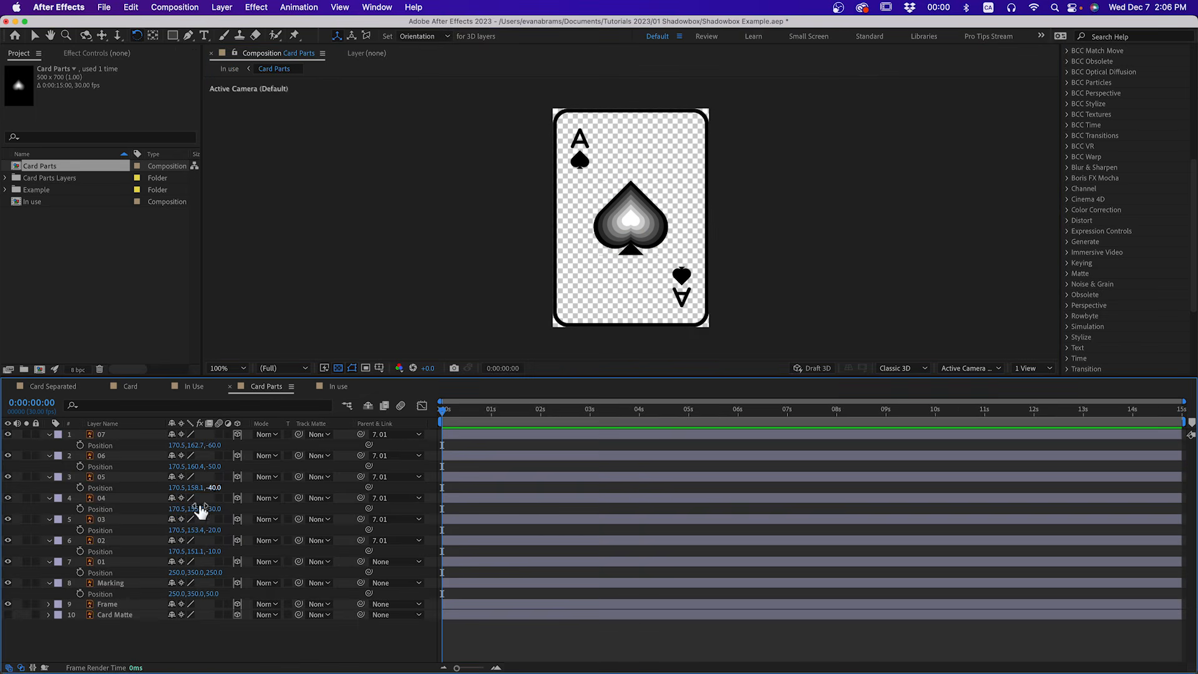
click(107, 605)
shift+click(104, 435)
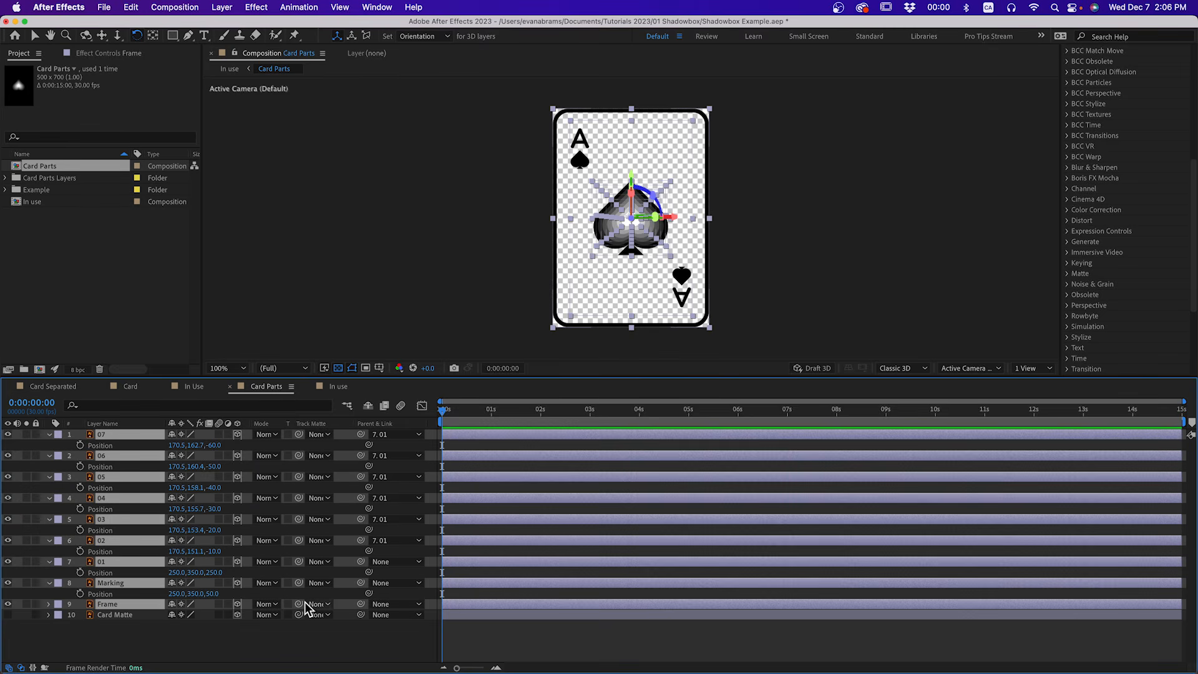
drag(299, 603, 132, 616)
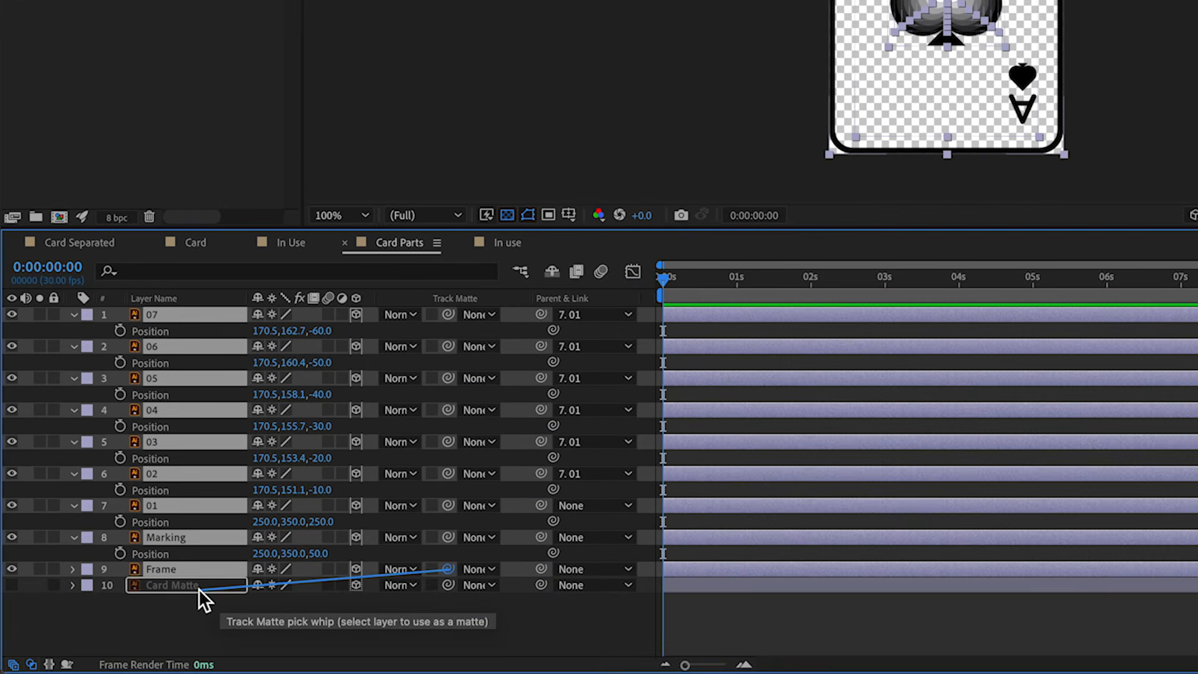
drag(199, 589, 199, 588)
click(214, 608)
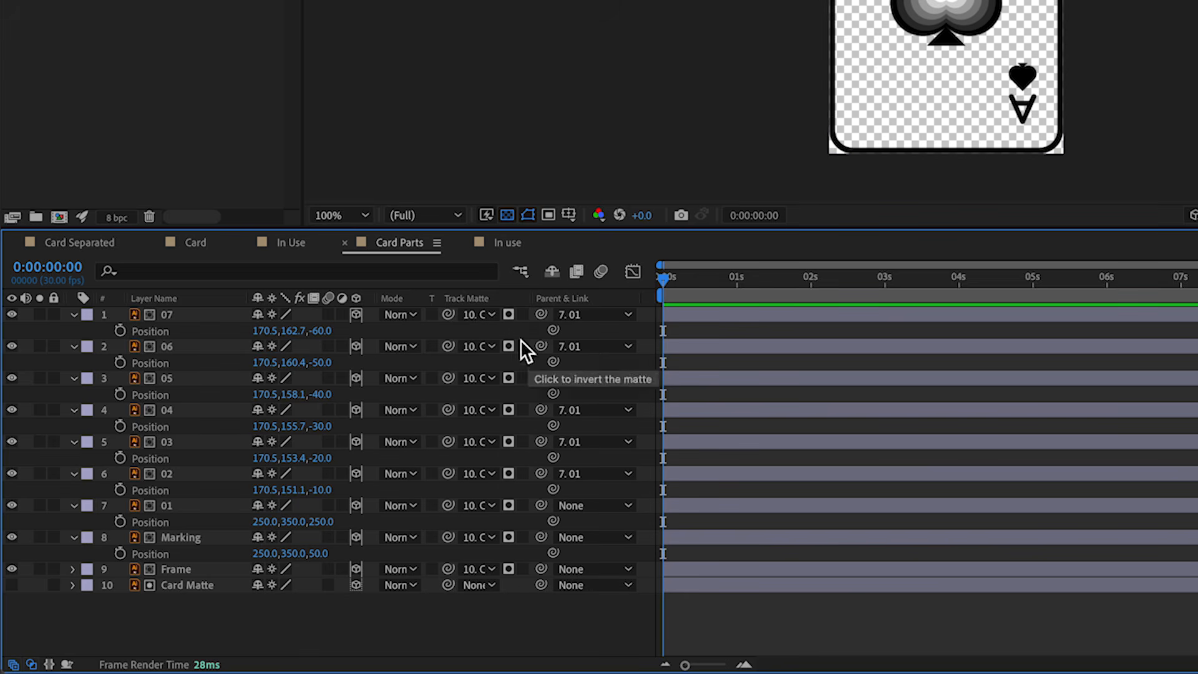
click(523, 571)
click(524, 571)
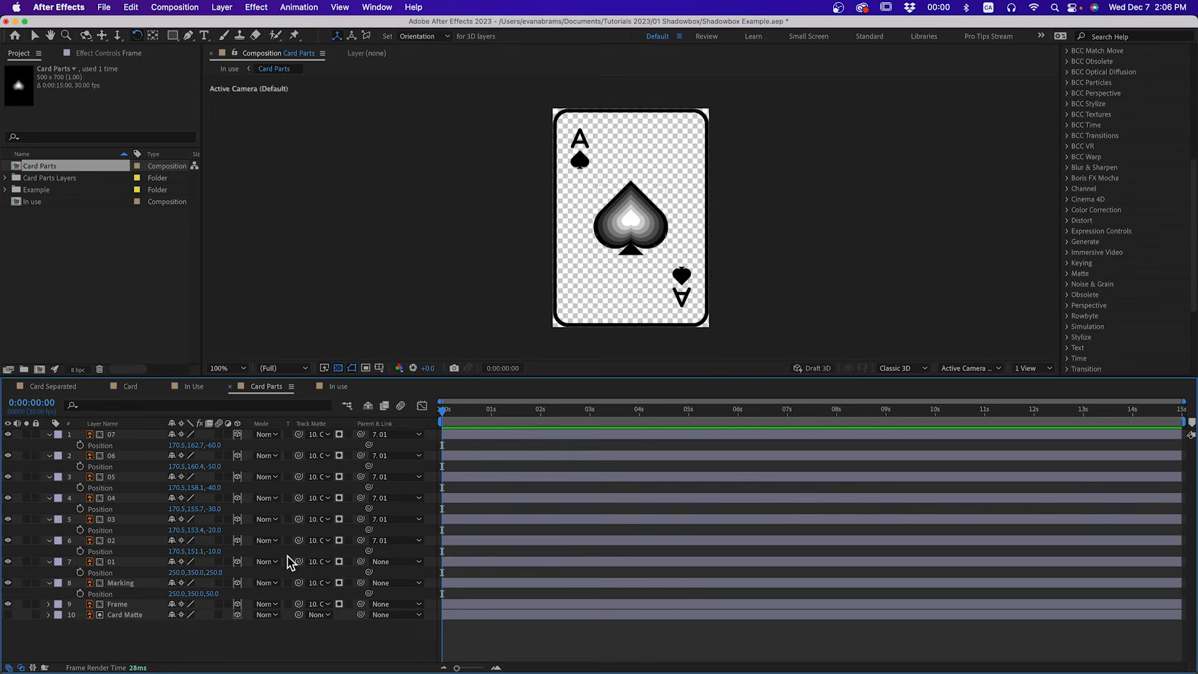
- Rotate the card in the In use composition to examine how the matte clips its layers
click(338, 386)
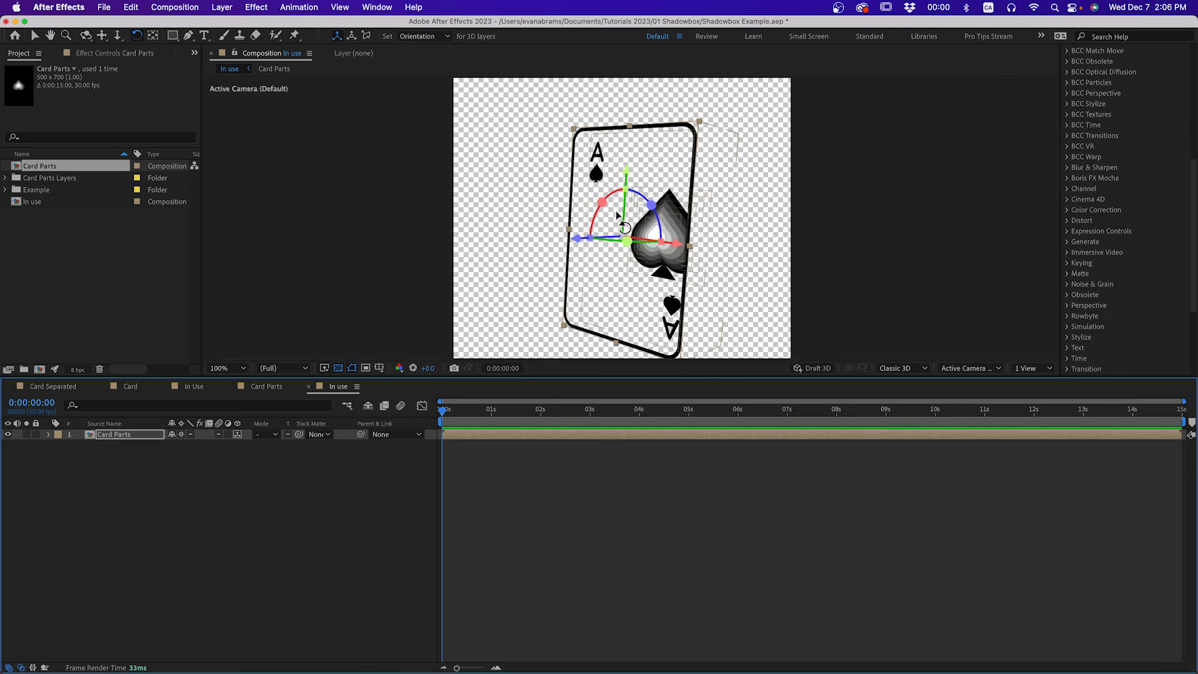
drag(645, 265, 643, 237)
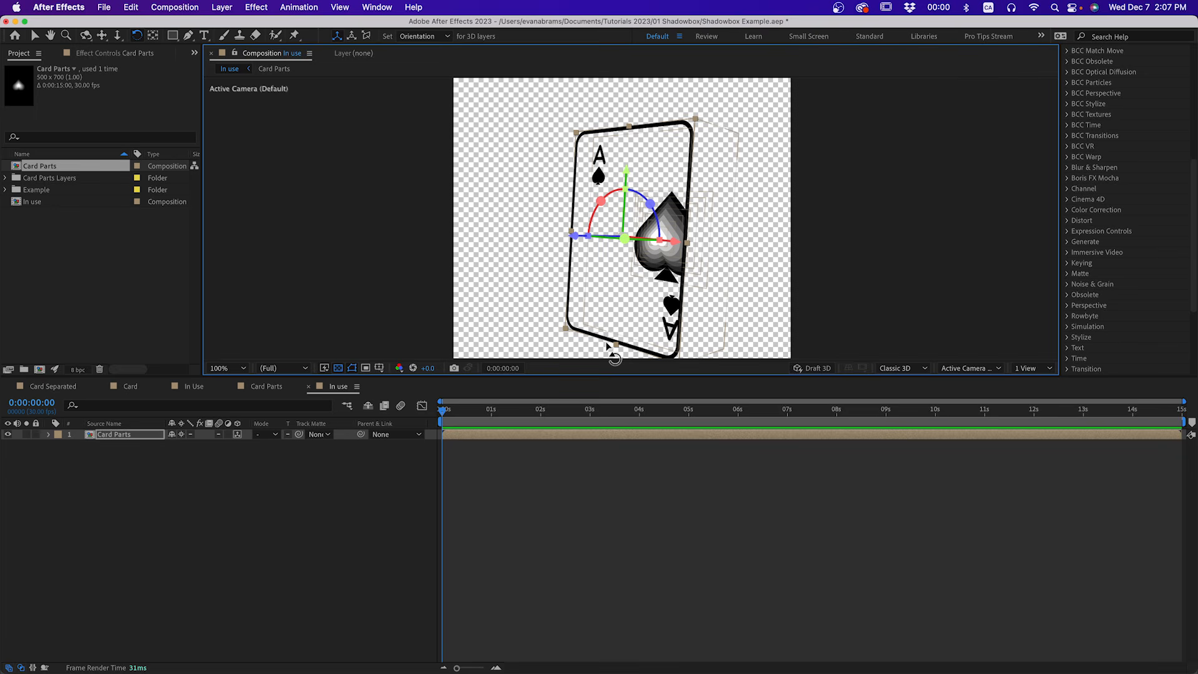
- Add a white solid to the Card Parts composition, place it below Card Matte, and make it a 3D layer
double_click(522, 435)
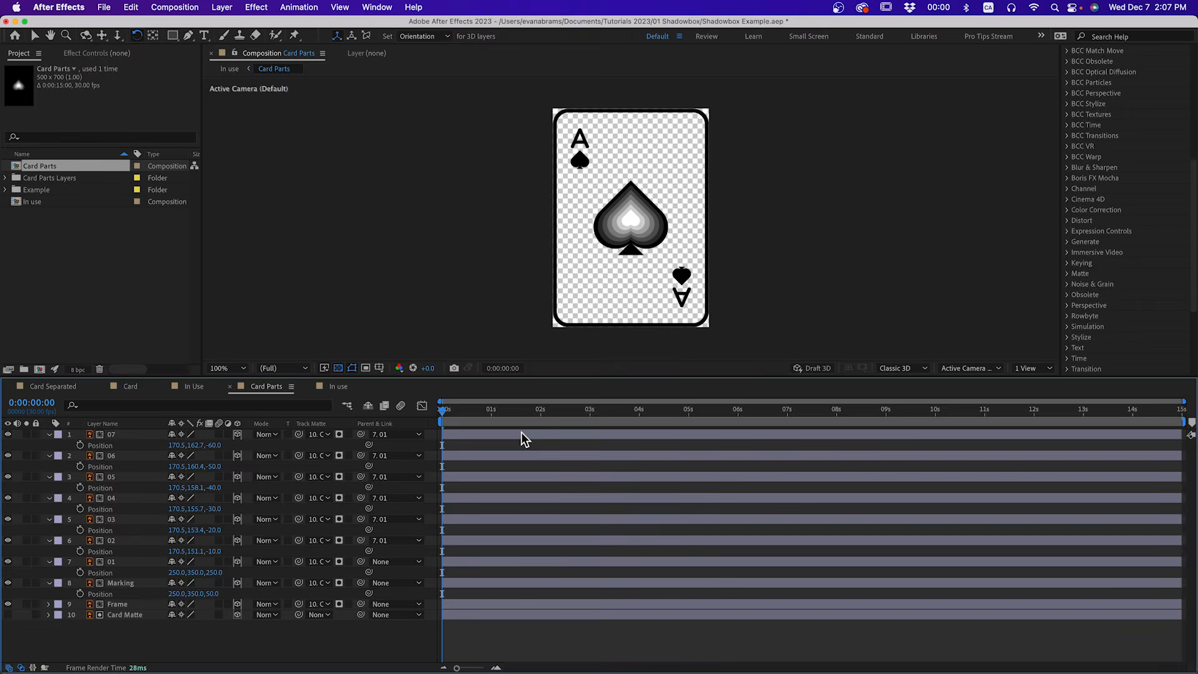
click(48, 435)
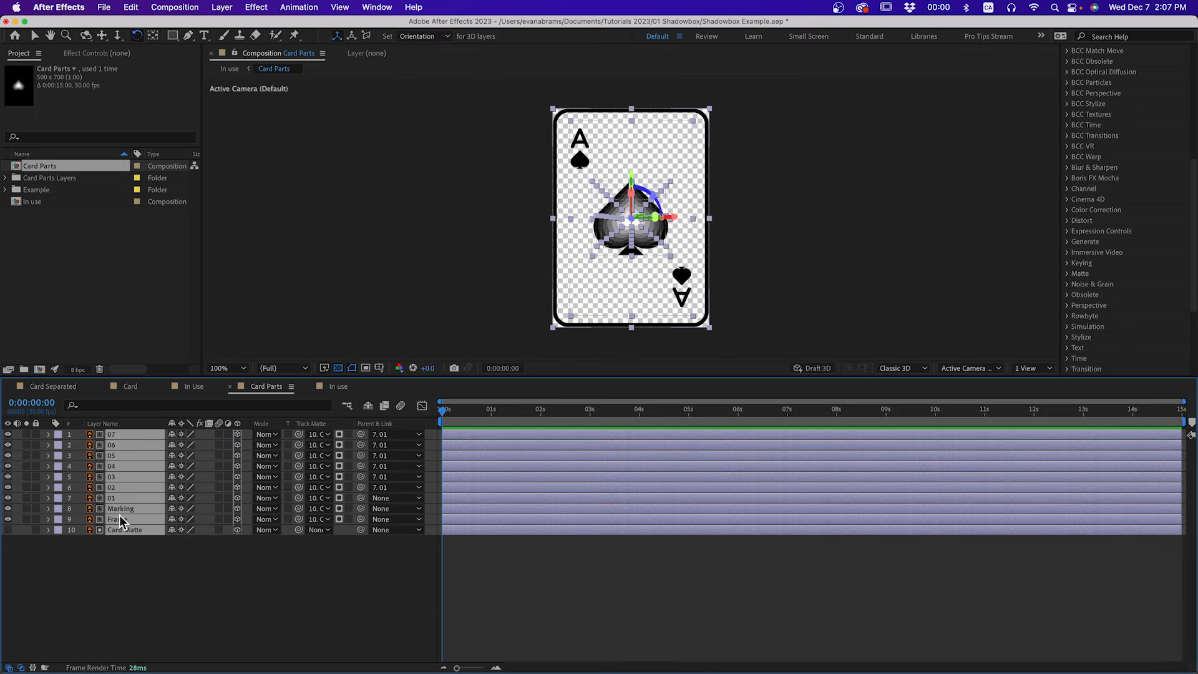
click(136, 547)
right_click(140, 549)
mouse_move(153, 512)
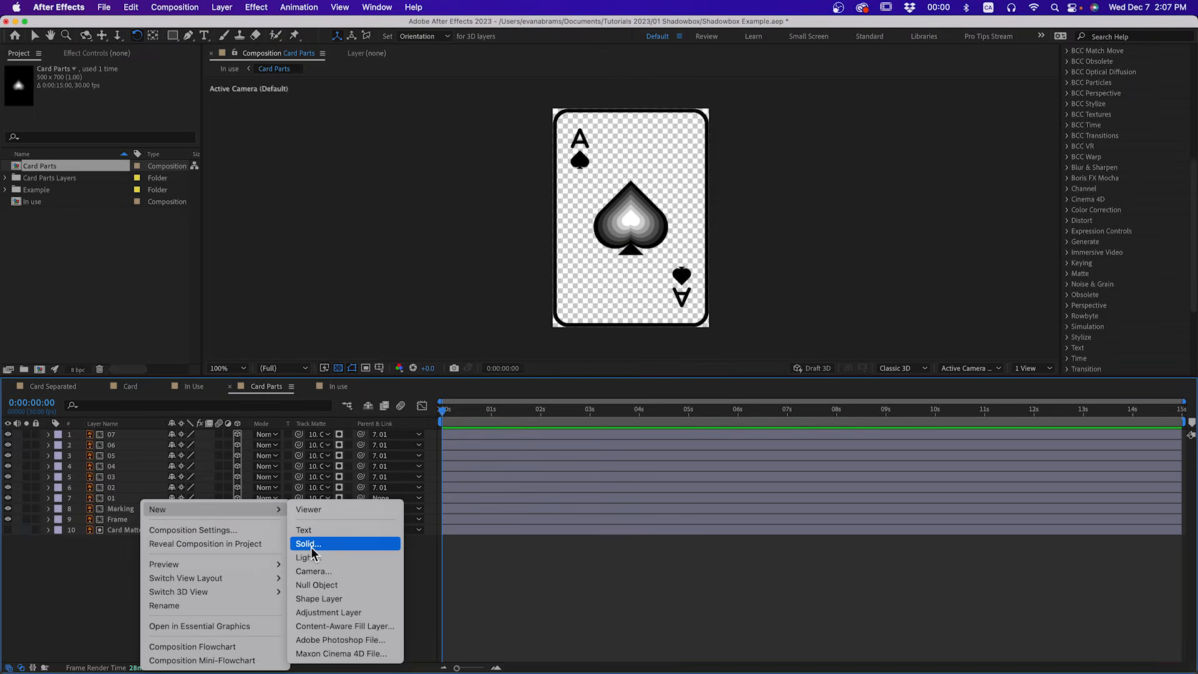
click(308, 544)
click(400, 393)
drag(156, 434, 145, 547)
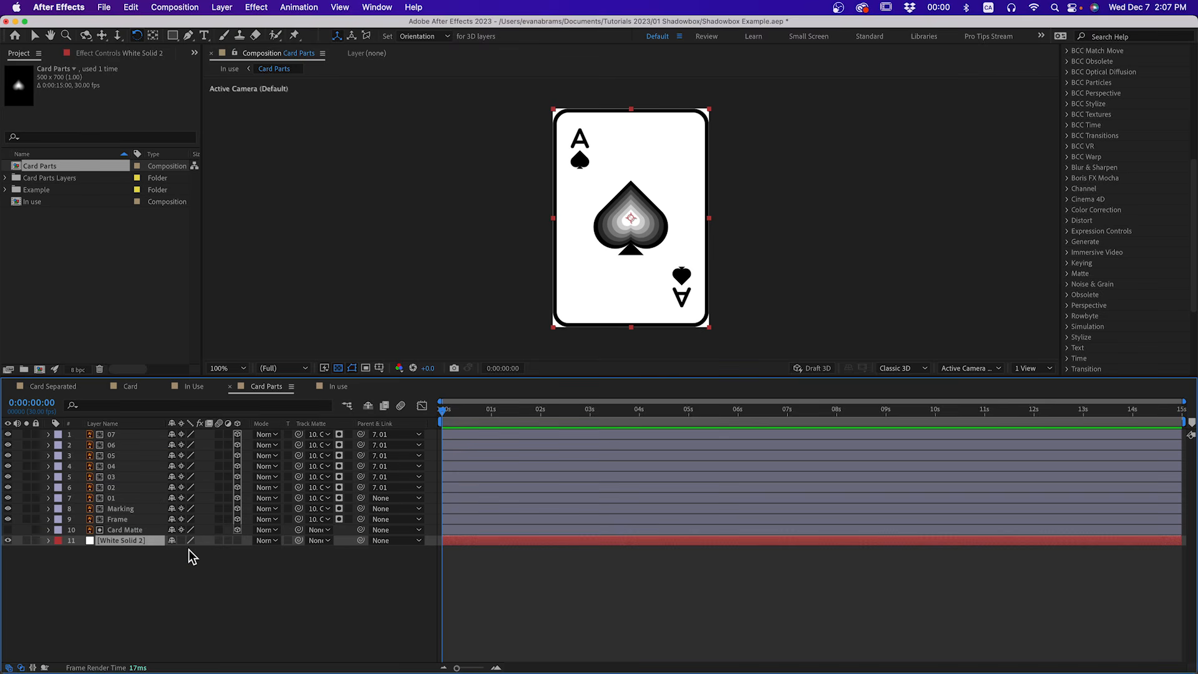
click(237, 540)
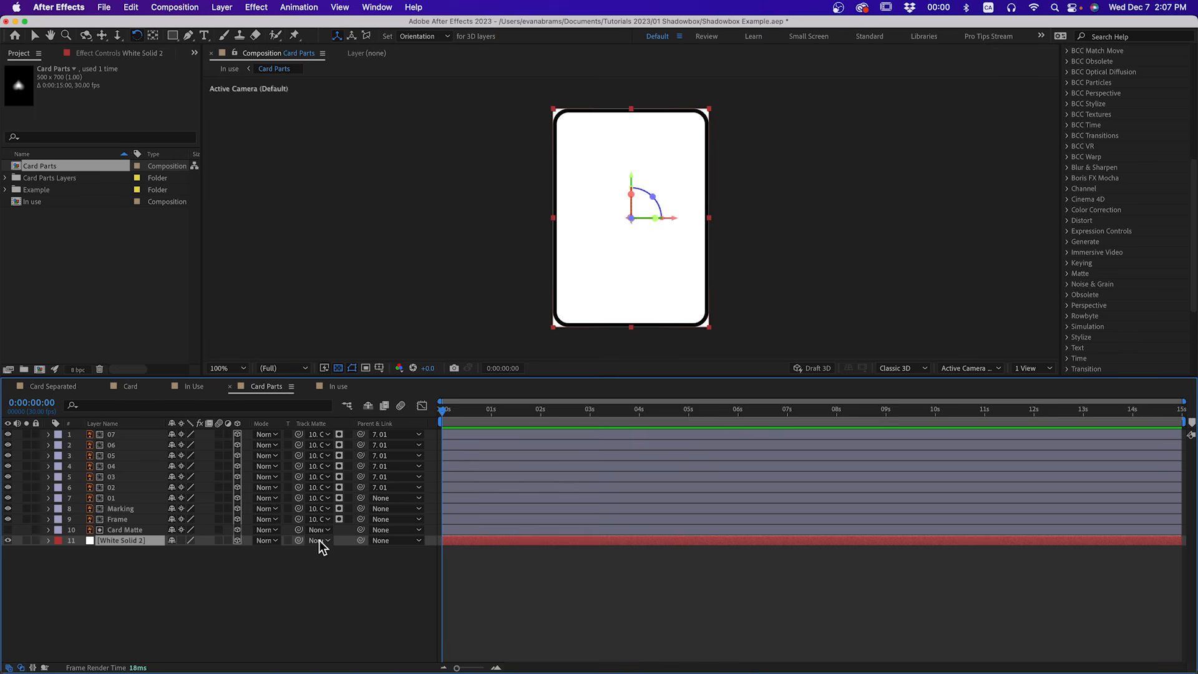
- Use Card Matte as the white solid's track matte and set the solid's Z position to 300
drag(299, 540, 219, 530)
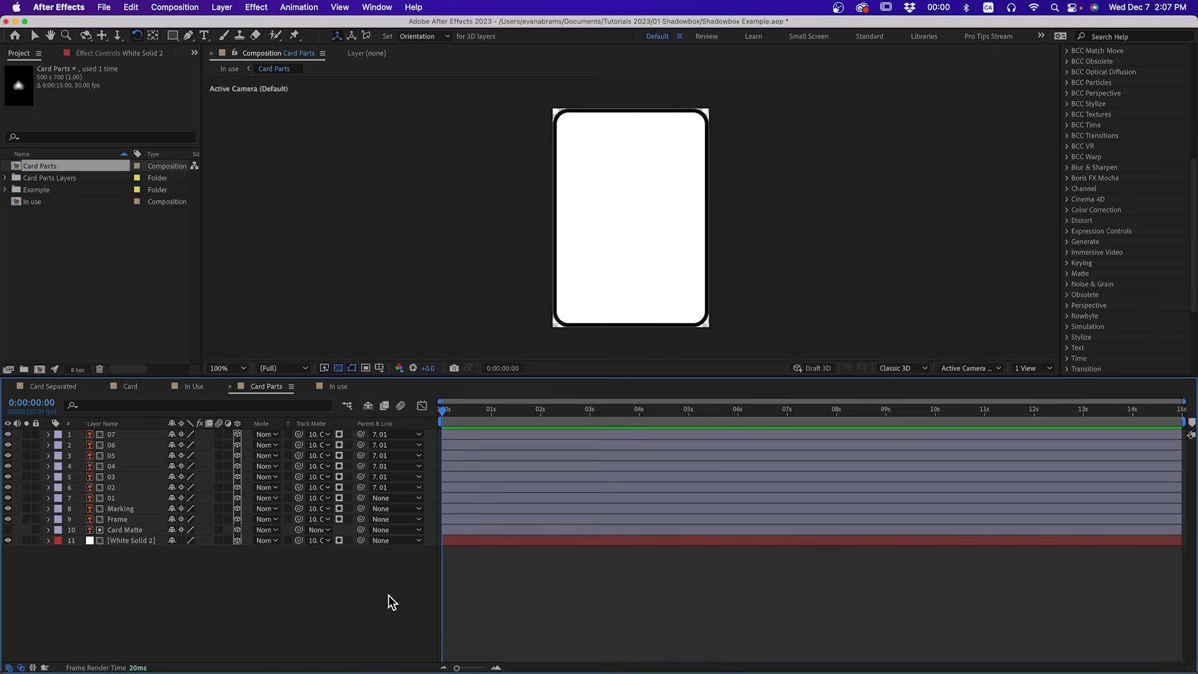
click(139, 540)
key(p)
drag(214, 552, 237, 551)
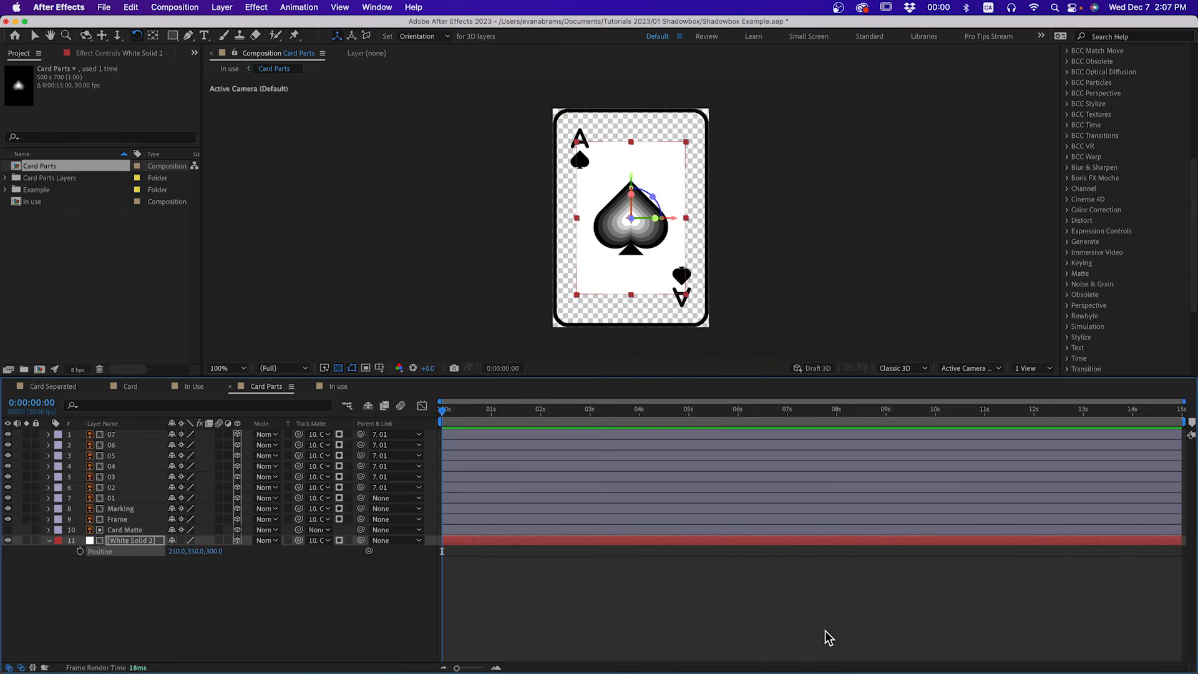
- Preview the card animation in the In use composition and scrub around 1:22 to examine the white background's edges
key(Tab)
click(657, 526)
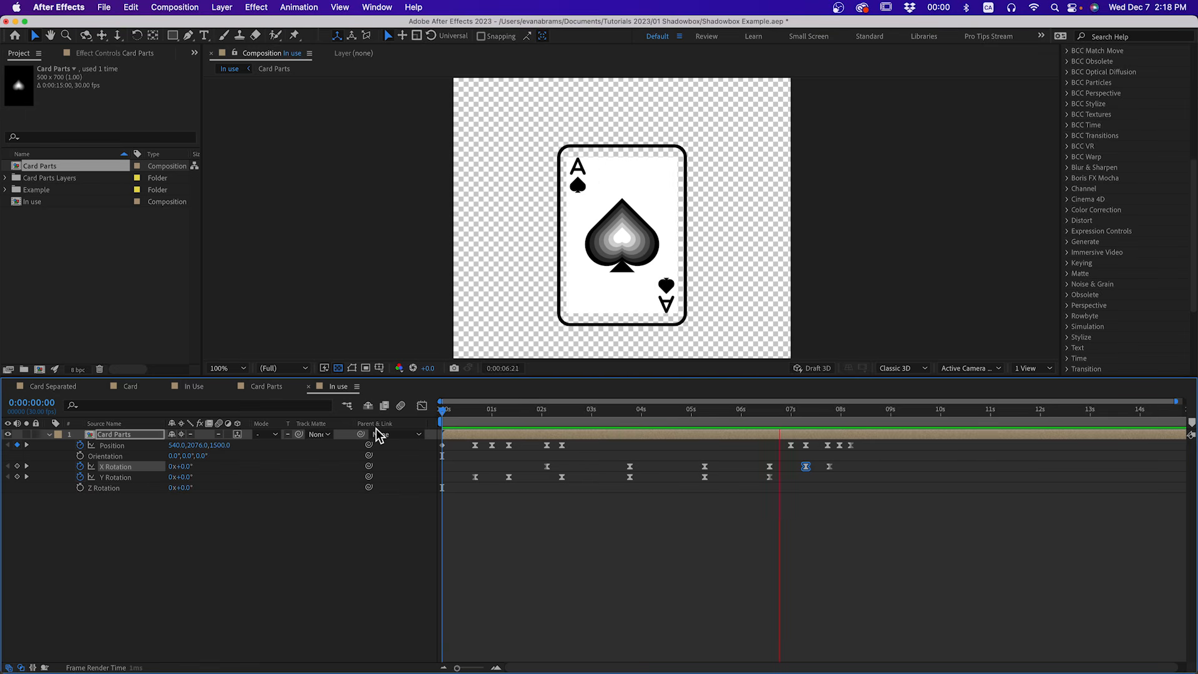
key(space)
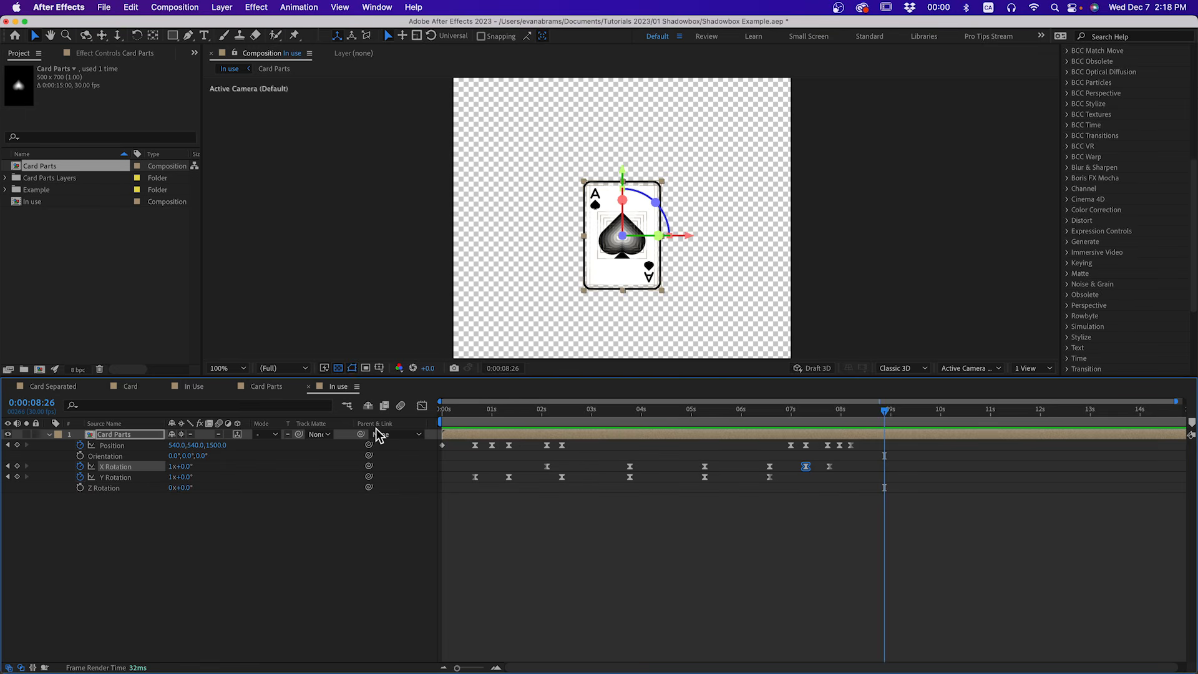
drag(539, 429, 529, 429)
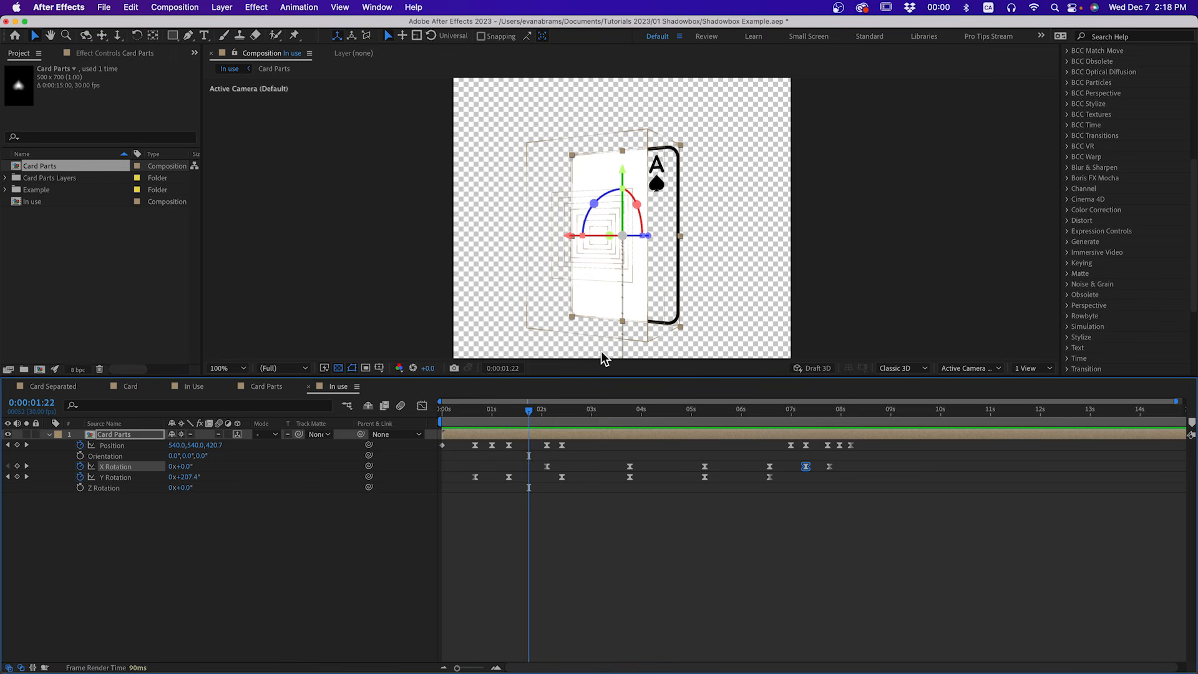
drag(534, 429, 520, 430)
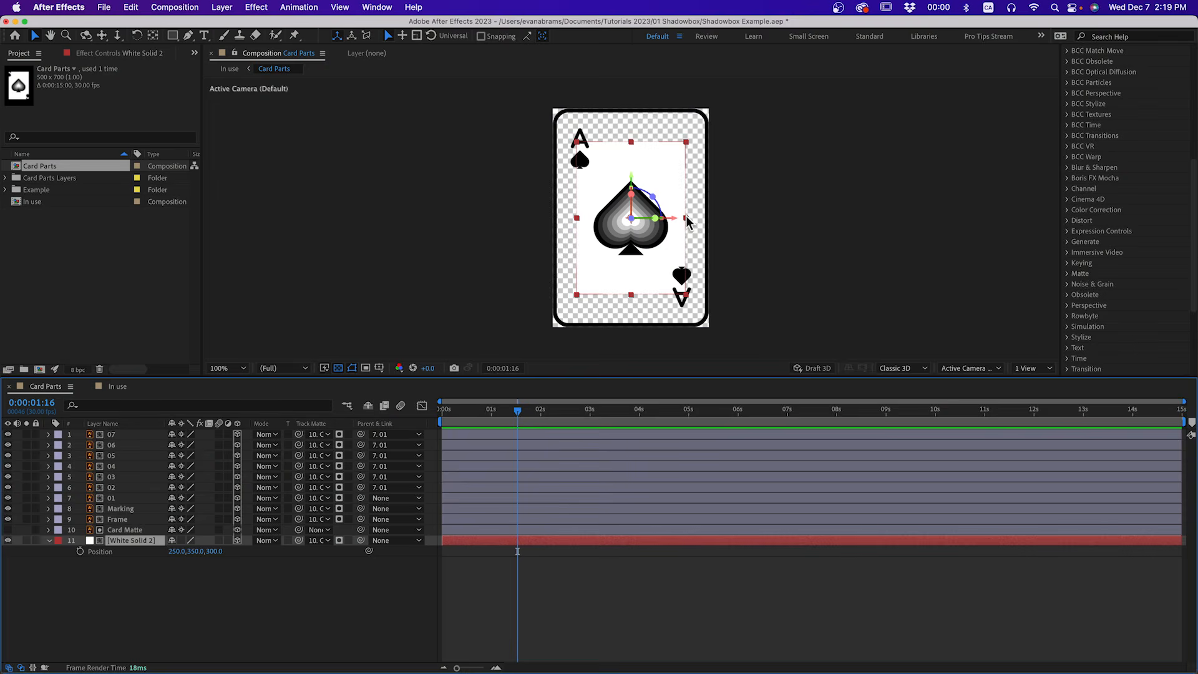
- Stretch the white solid well beyond the card's edges in both directions and check the turning card in In use
drag(685, 219, 769, 219)
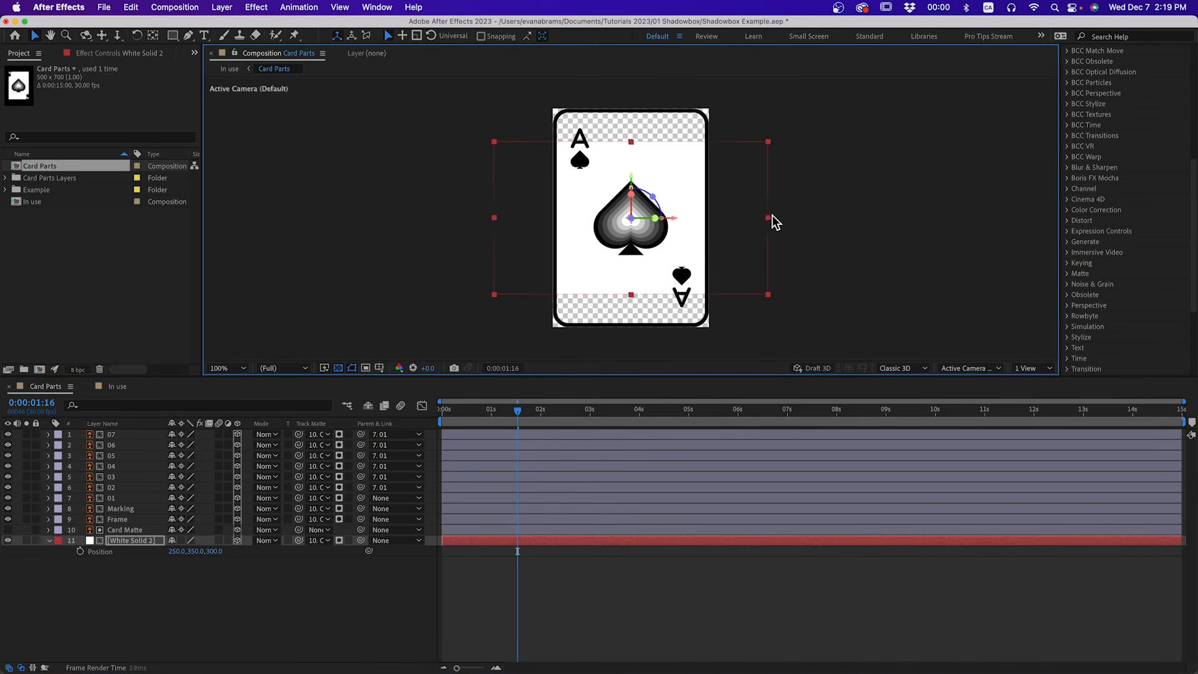
drag(631, 295, 630, 347)
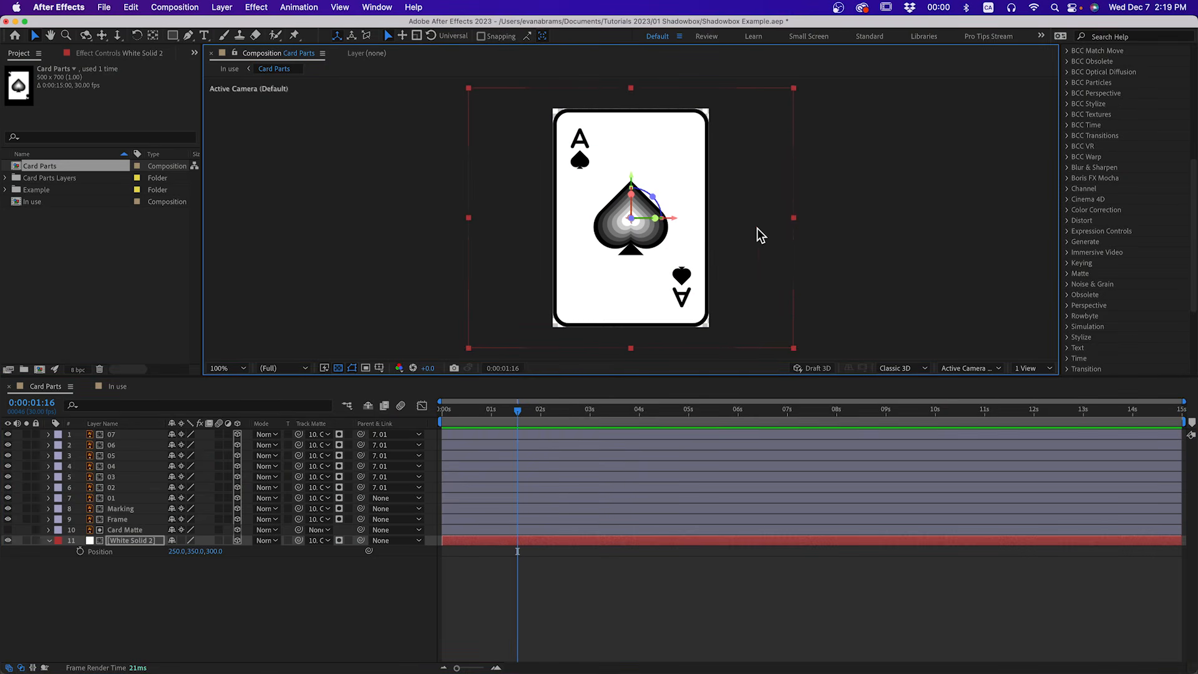
drag(794, 219, 923, 220)
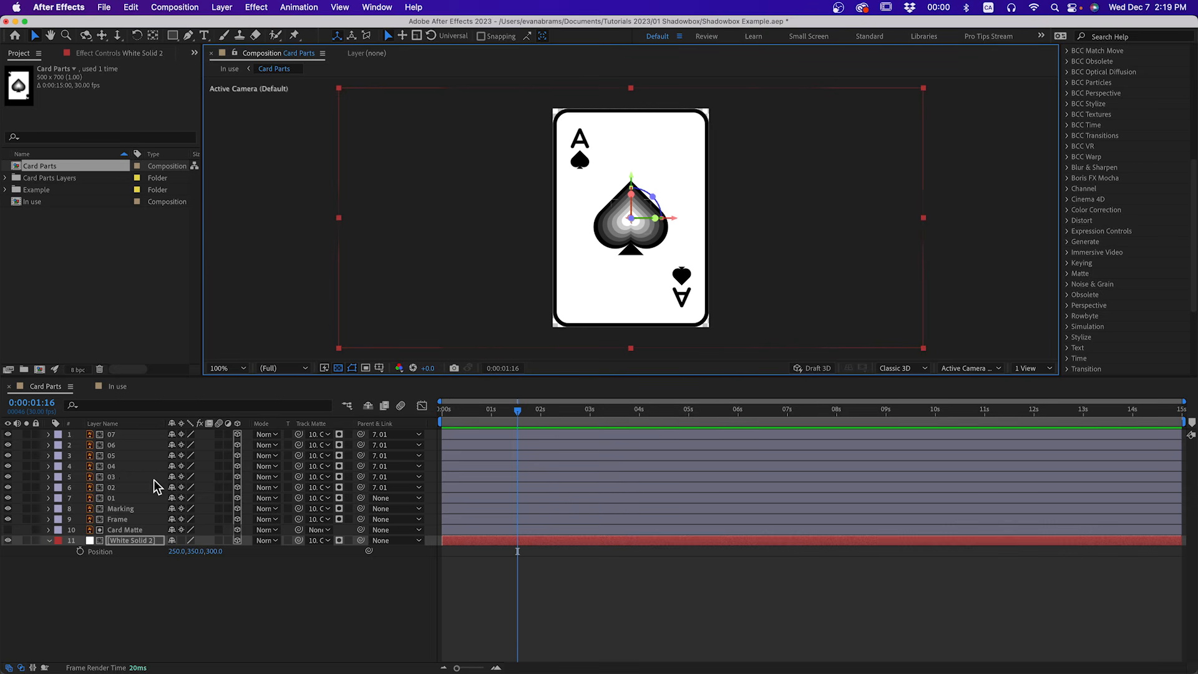
click(118, 387)
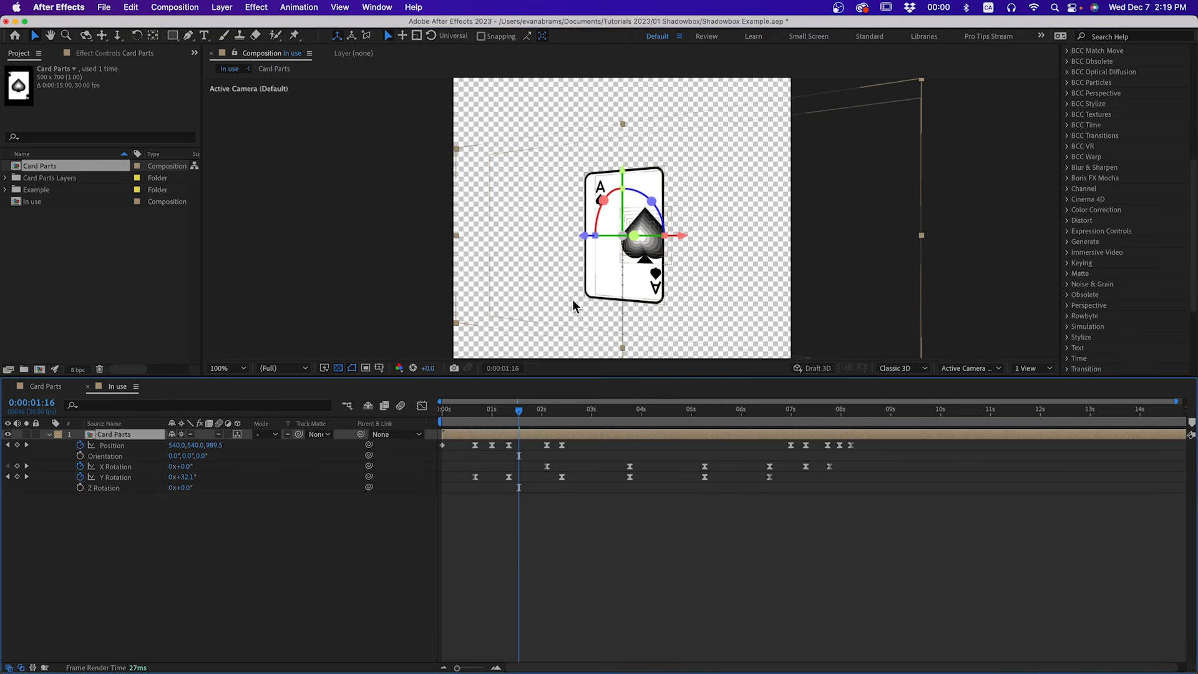
drag(529, 413, 534, 418)
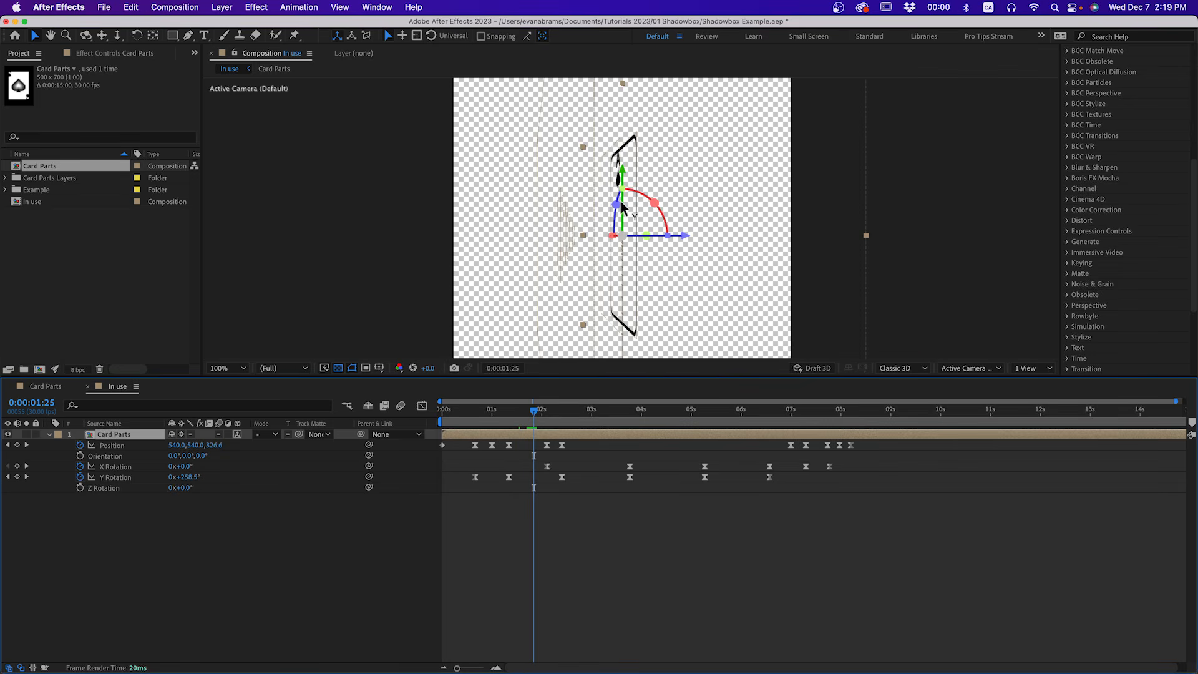
- Make the white solid a 2D layer and check the turning card in In use around the two-second mark
double_click(587, 434)
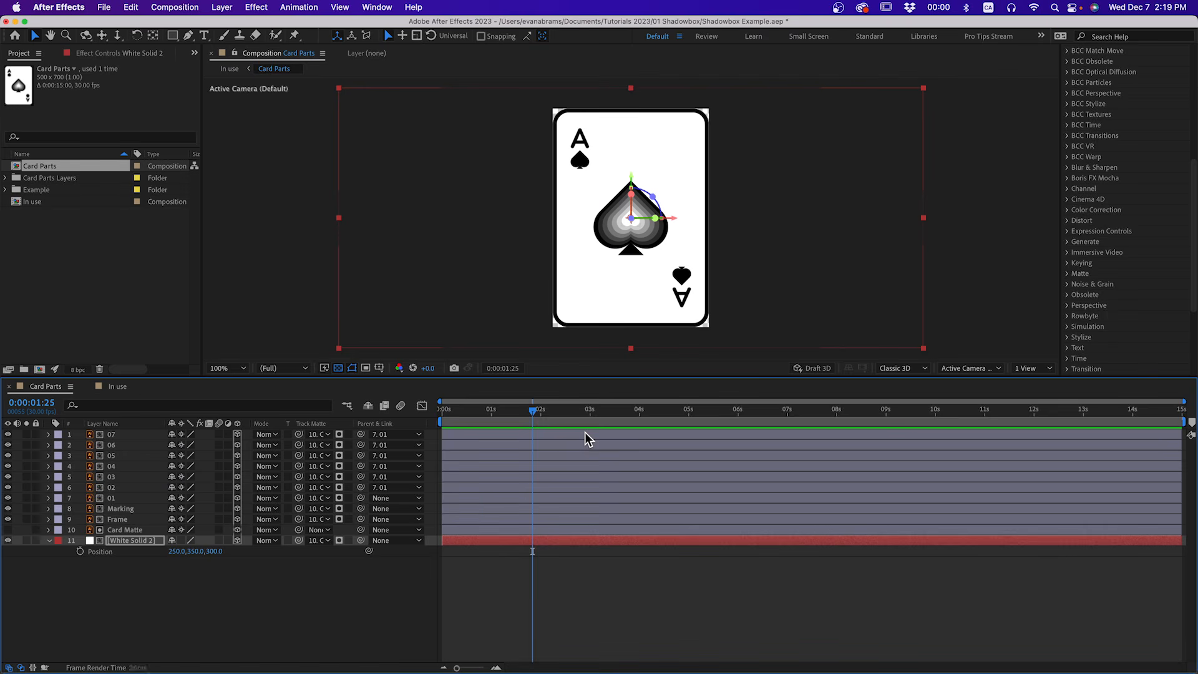
click(238, 541)
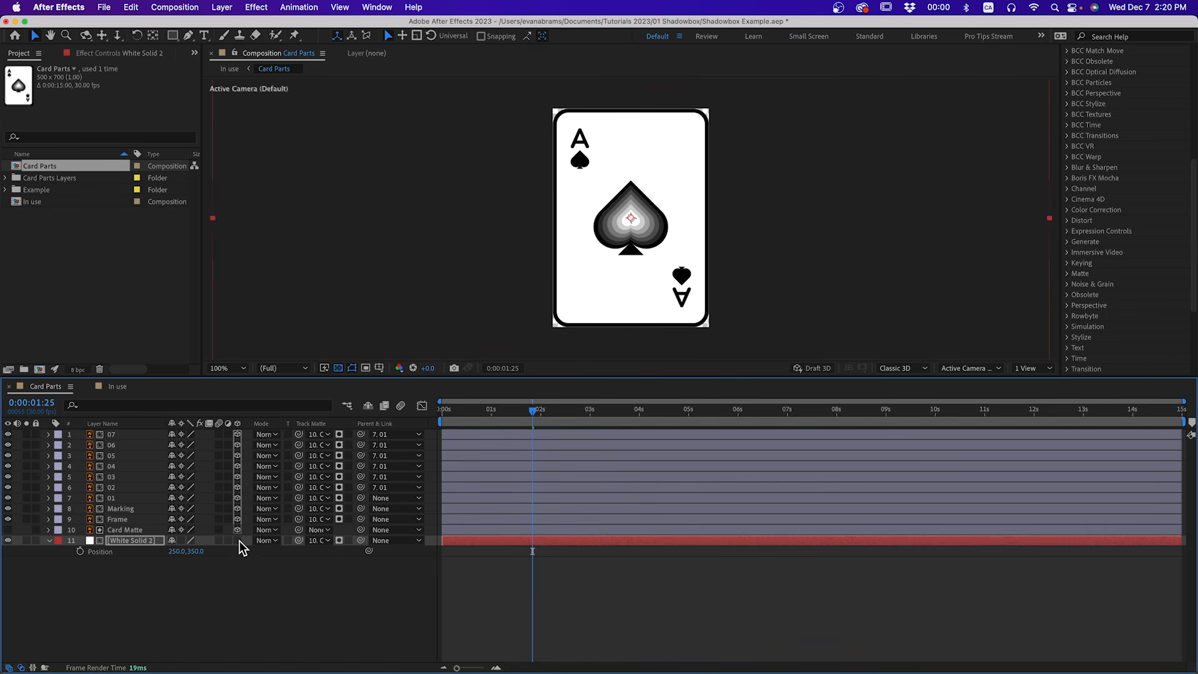
click(275, 577)
key(Tab)
click(227, 570)
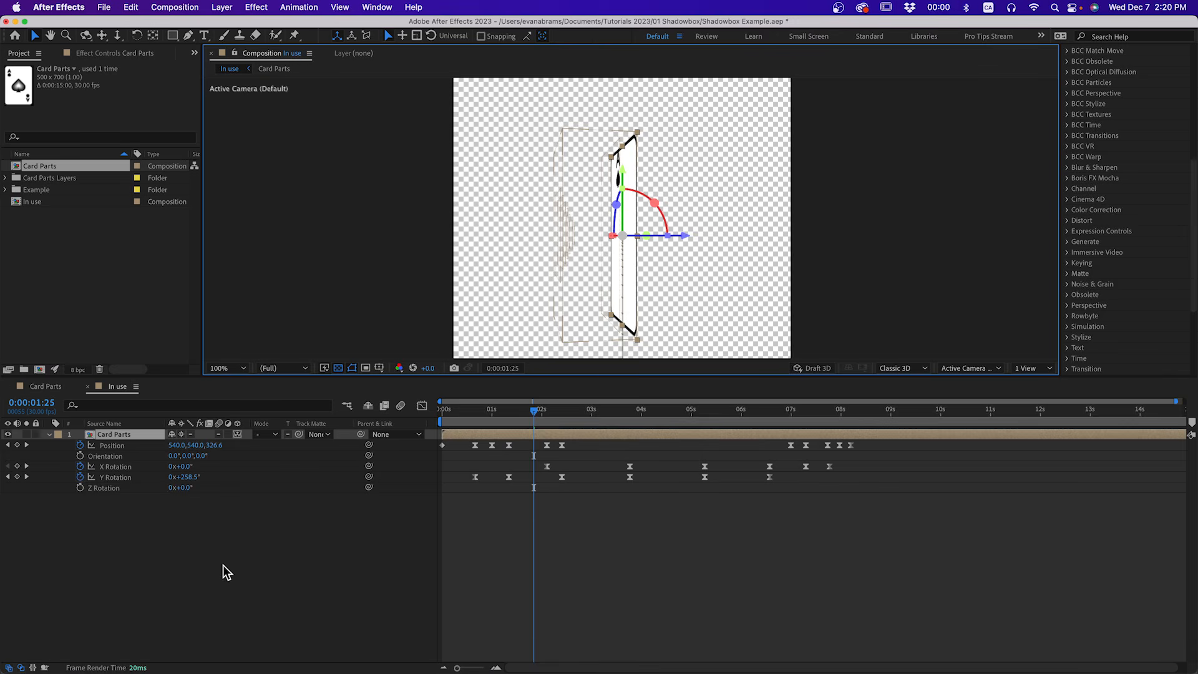
drag(527, 411, 552, 418)
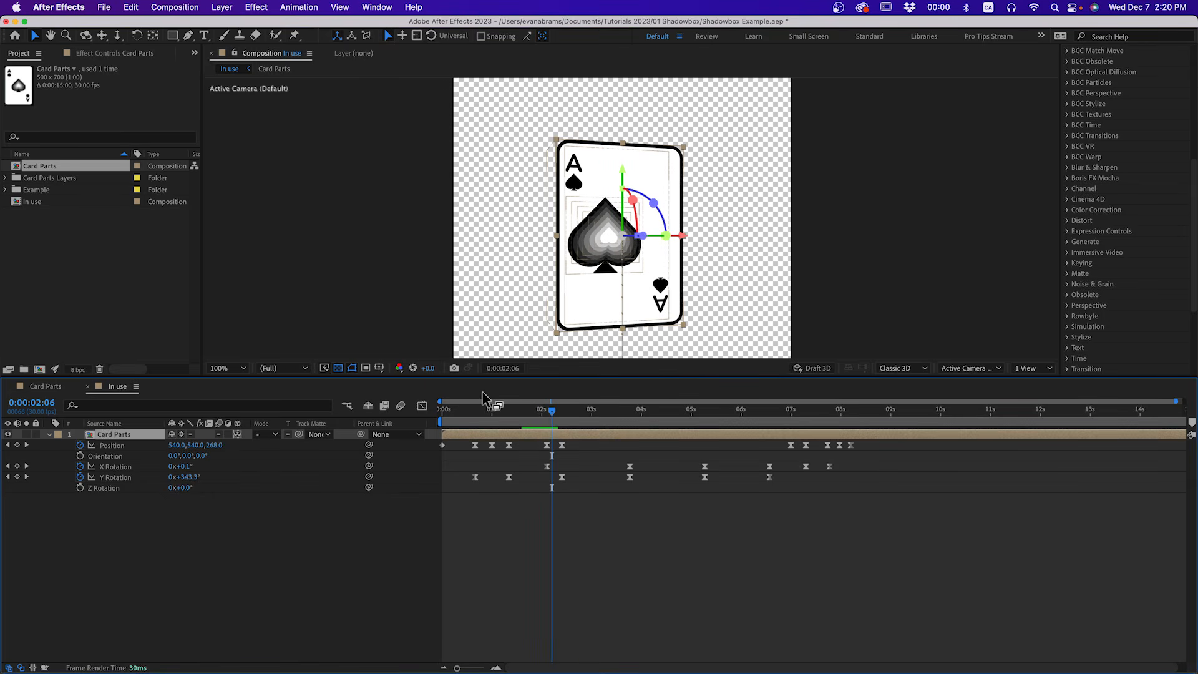
drag(549, 415, 544, 414)
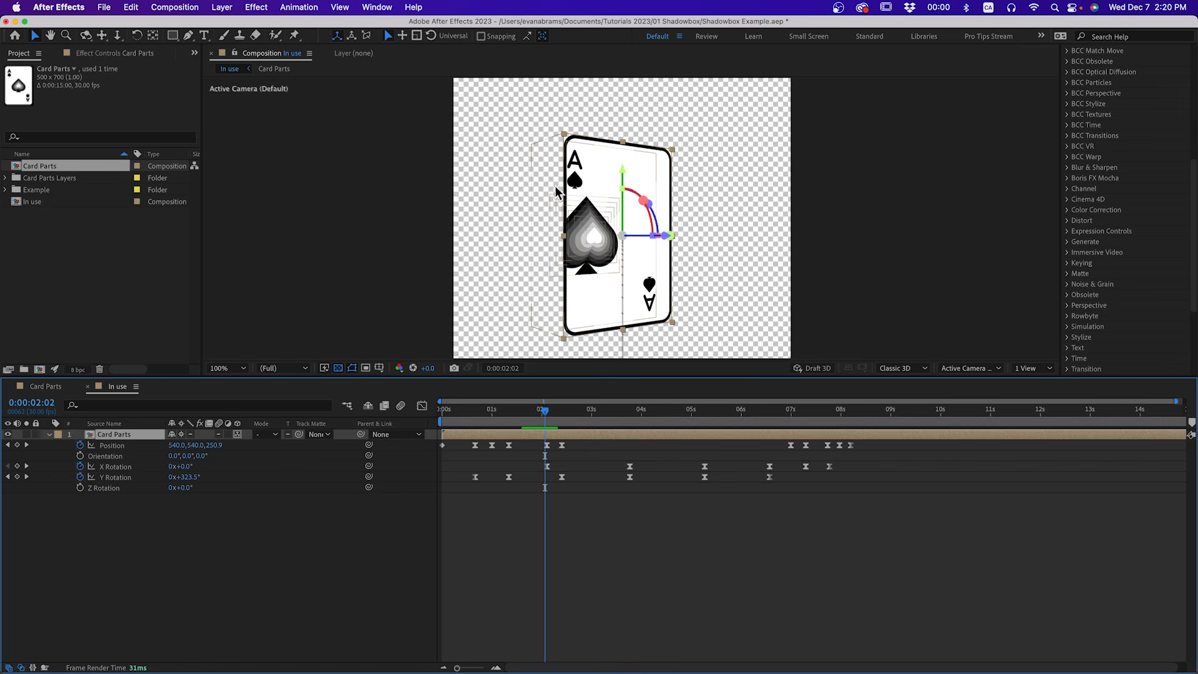
- Apply the Gradient Ramp effect to the white solid in the Card Parts composition
double_click(587, 440)
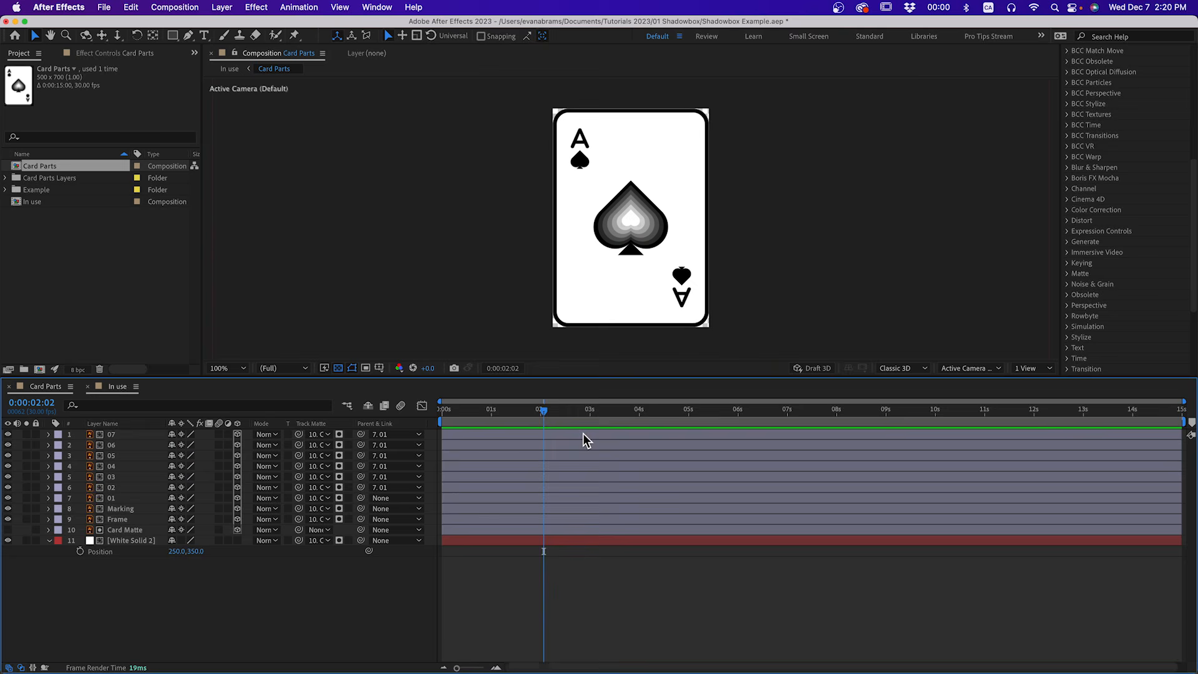
click(578, 543)
key(p)
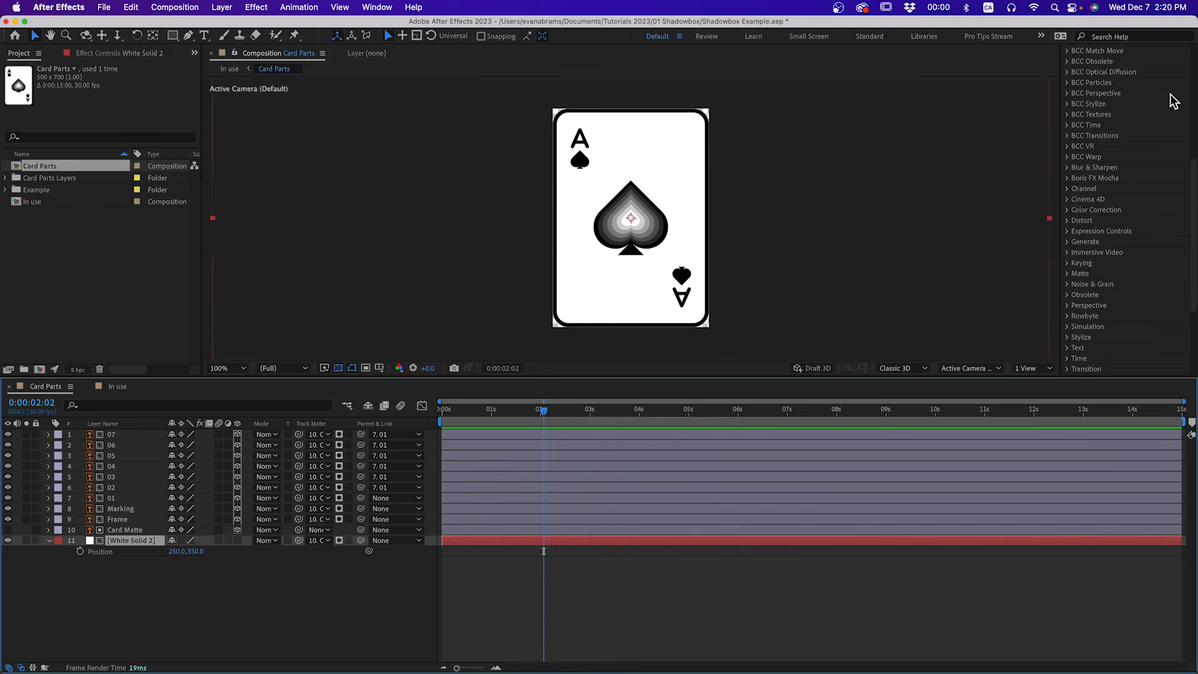
scroll(1172, 100, up, 5)
scroll(1123, 106, up, 3)
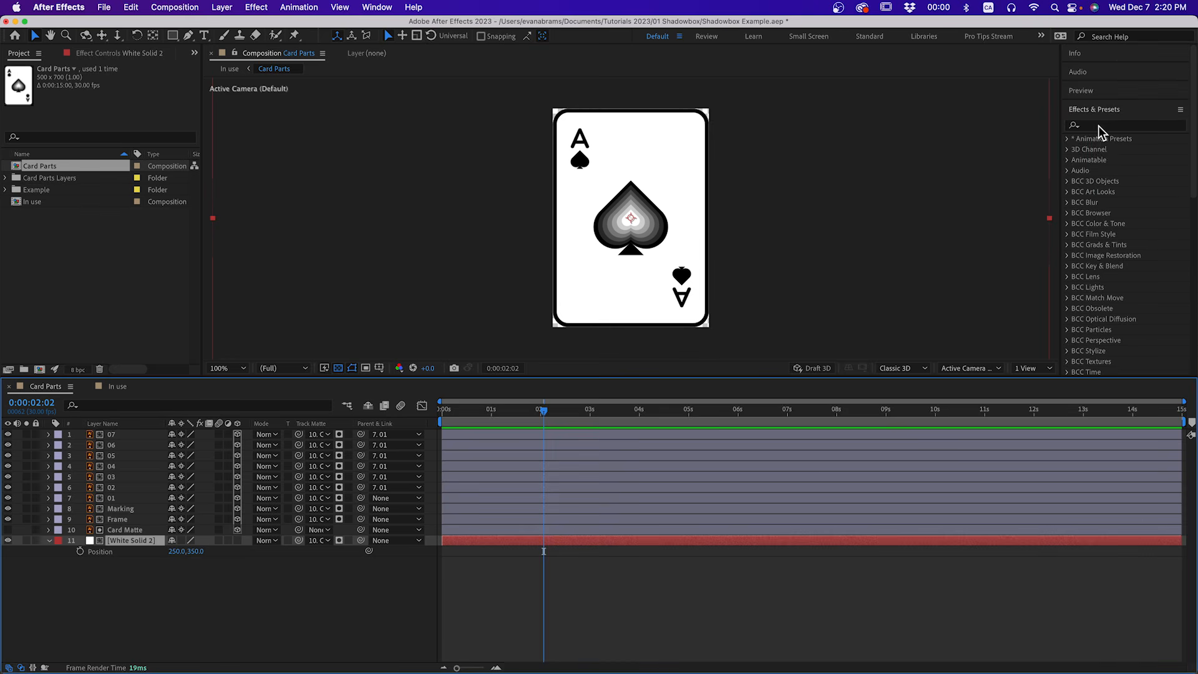
click(1098, 126)
text(gradien)
double_click(1127, 244)
- Set the Gradient Ramp's start color to purple and its end color to dark blue
click(117, 122)
click(526, 356)
click(649, 286)
click(118, 100)
click(549, 328)
click(528, 302)
click(648, 285)
click(607, 559)
click(117, 100)
click(648, 285)
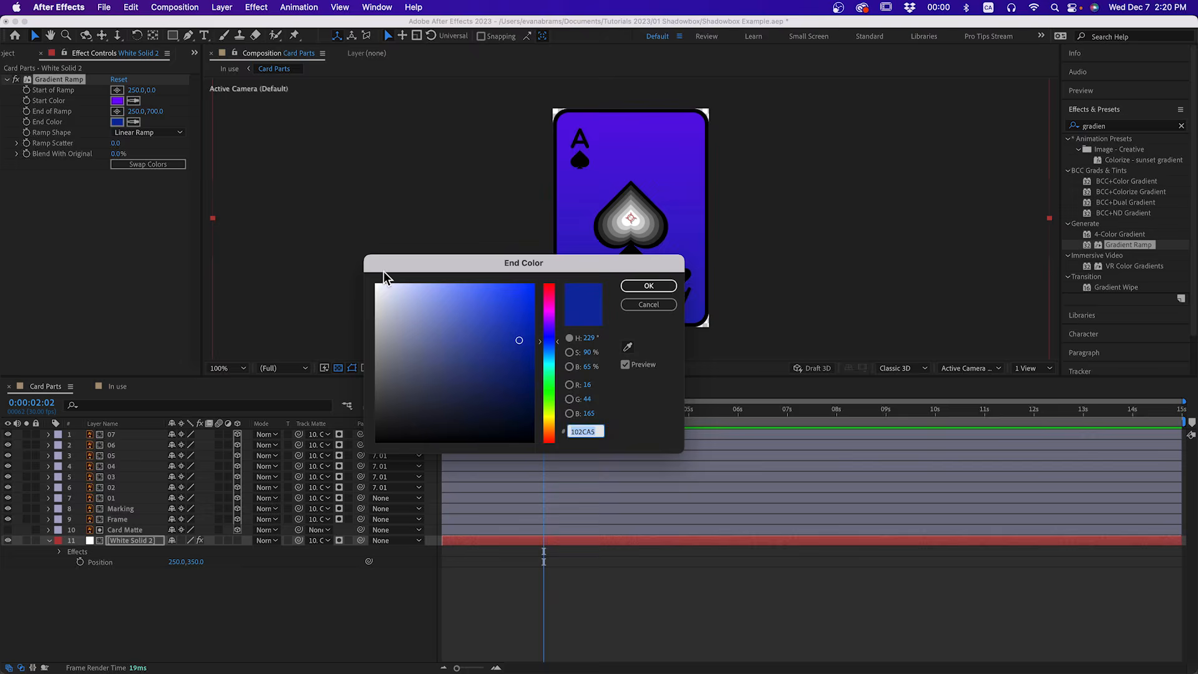
click(117, 121)
click(527, 393)
click(648, 286)
- Scrub the In use composition to 0:00:07:05 to examine the gradient background behind the moving card
click(574, 567)
key(Tab)
click(512, 568)
drag(582, 413, 799, 411)
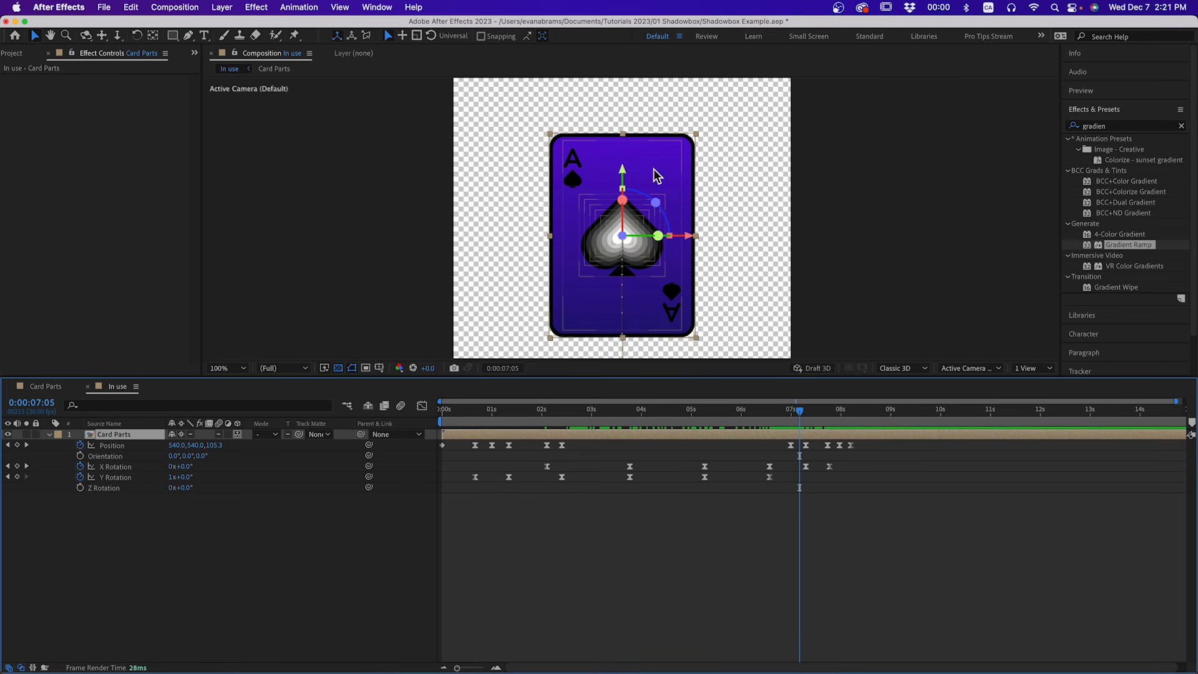
- Open the Card Parts composition and add a new white solid at comp size, 500 by 700 px
double_click(723, 434)
click(546, 540)
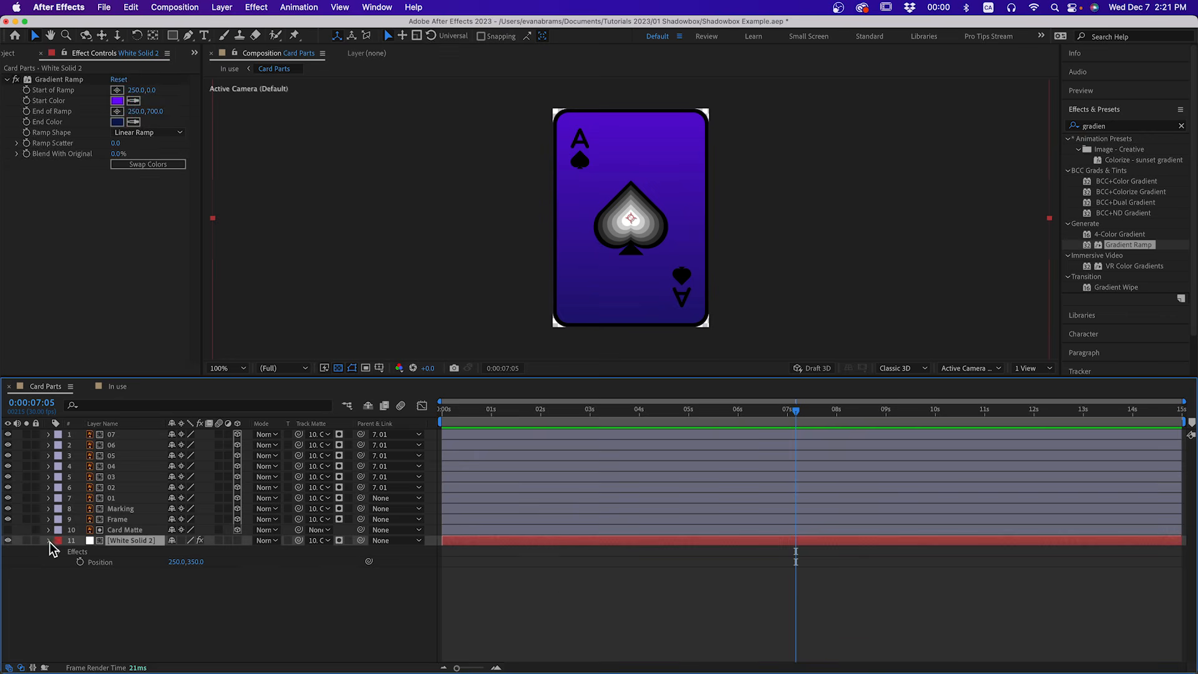
click(49, 542)
right_click(94, 570)
mouse_move(120, 513)
click(257, 544)
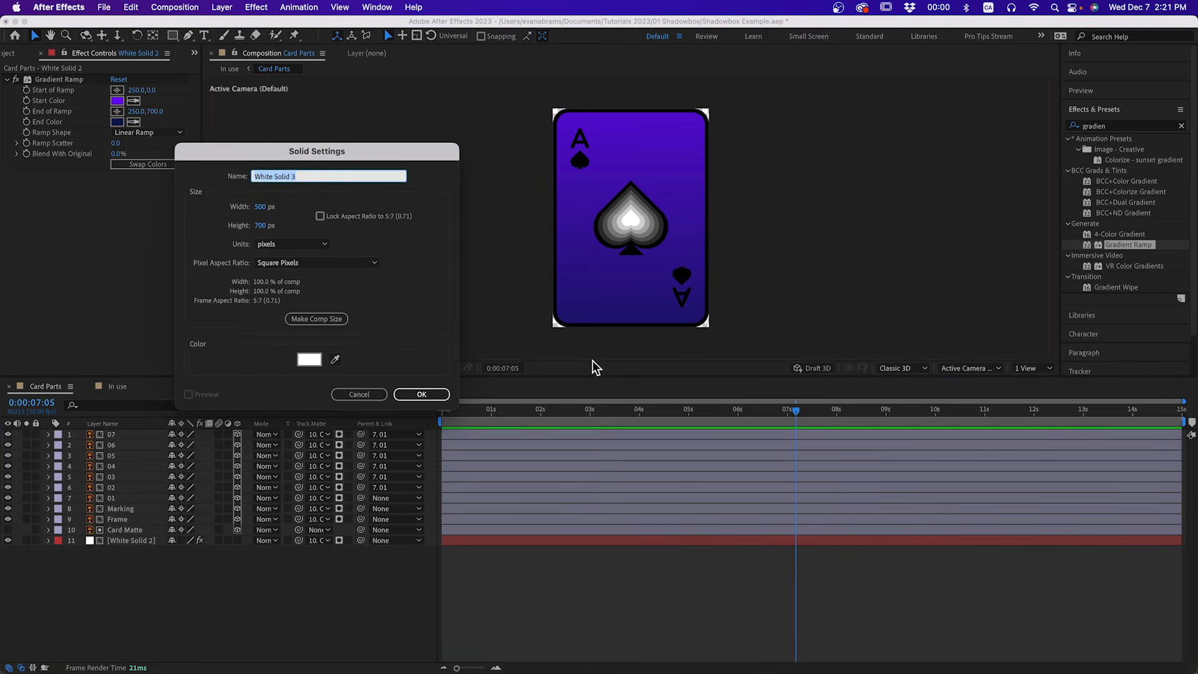
click(337, 320)
click(421, 395)
- Apply the Fractal Noise and Directional Blur effects to the new white solid
click(1116, 125)
text(fractal)
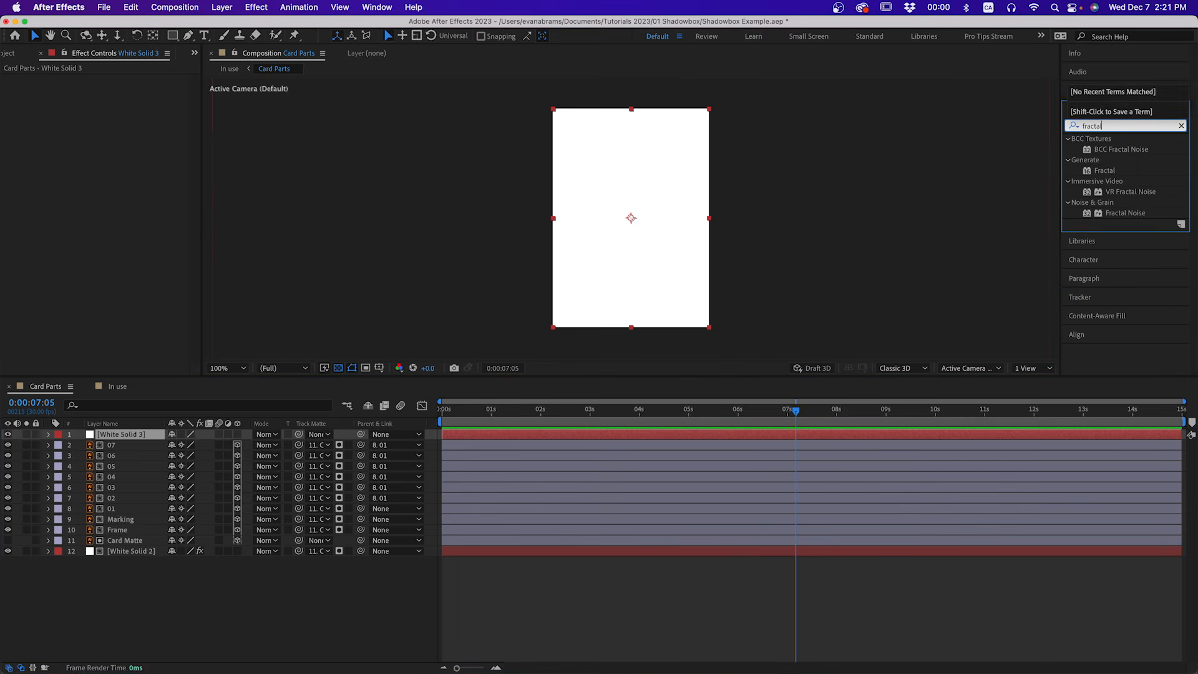
double_click(1132, 214)
double_click(1091, 125)
text(directional)
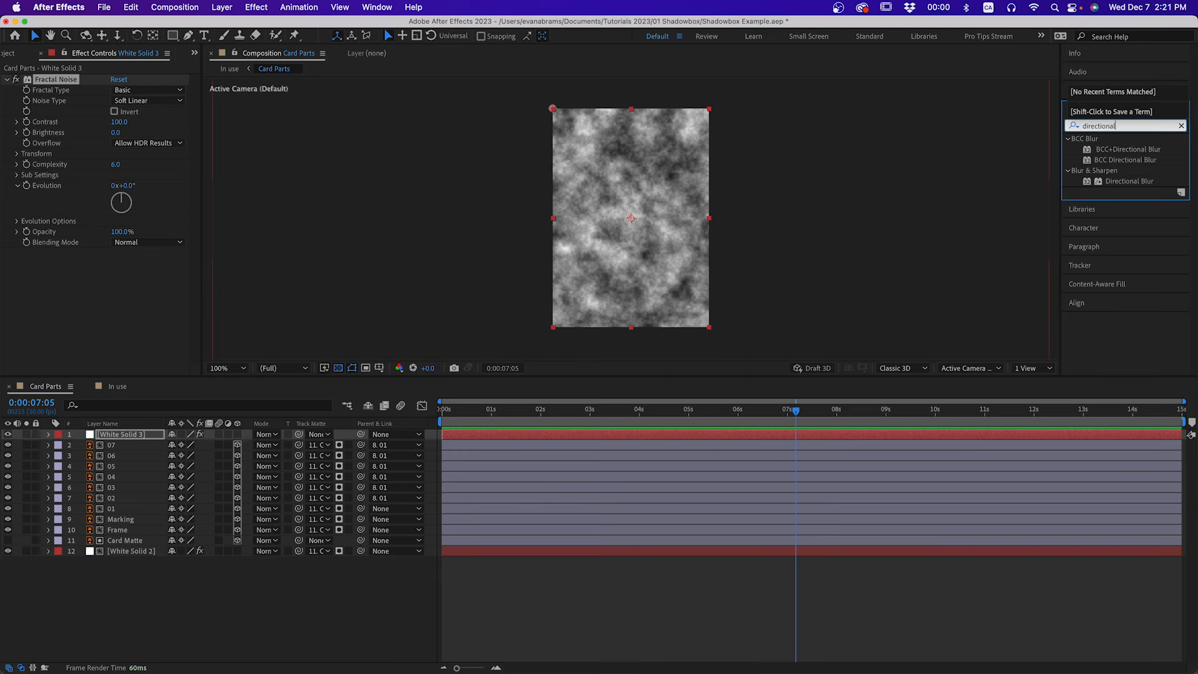
double_click(1154, 181)
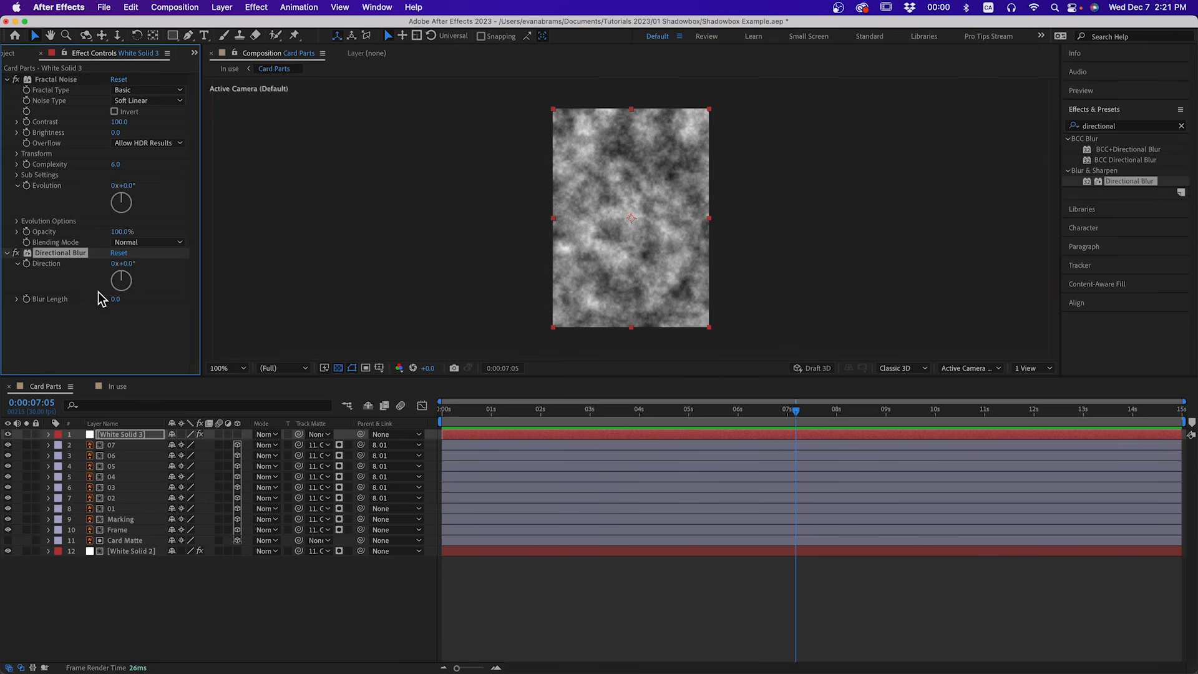
- Set the Directional Blur to length about 387 and direction 23°, and the Fractal Noise to contrast 2140 and scale 42
drag(116, 298, 254, 267)
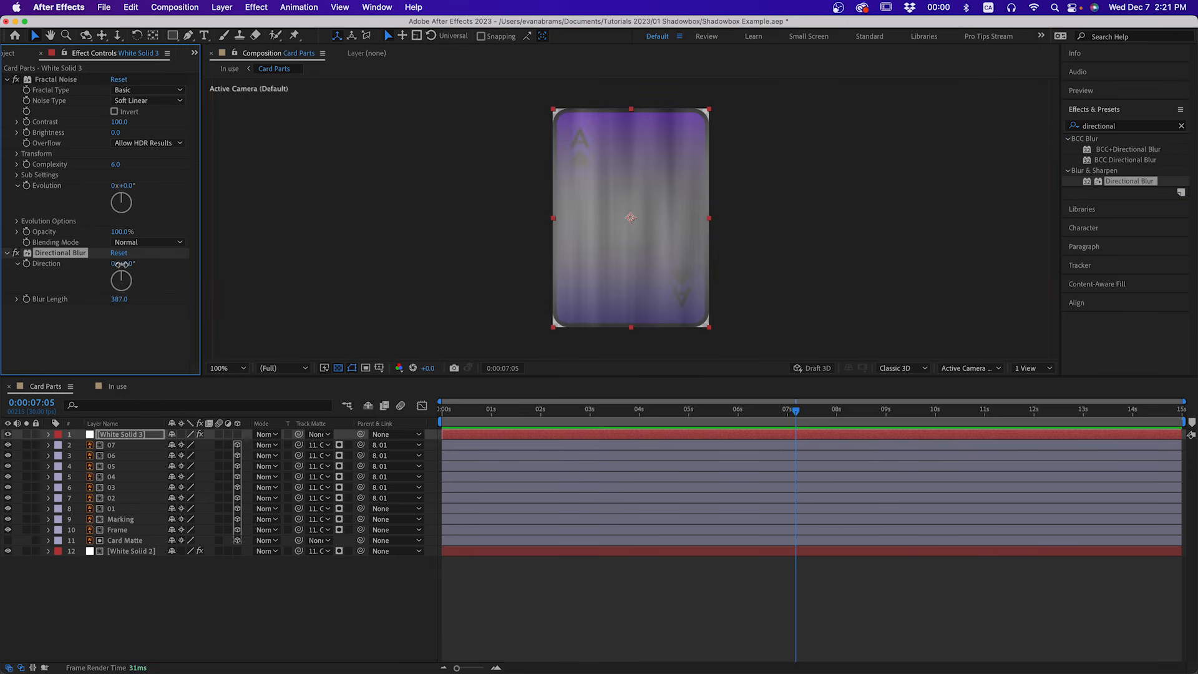
drag(120, 263, 134, 263)
drag(119, 122, 232, 113)
click(16, 154)
drag(118, 185, 82, 182)
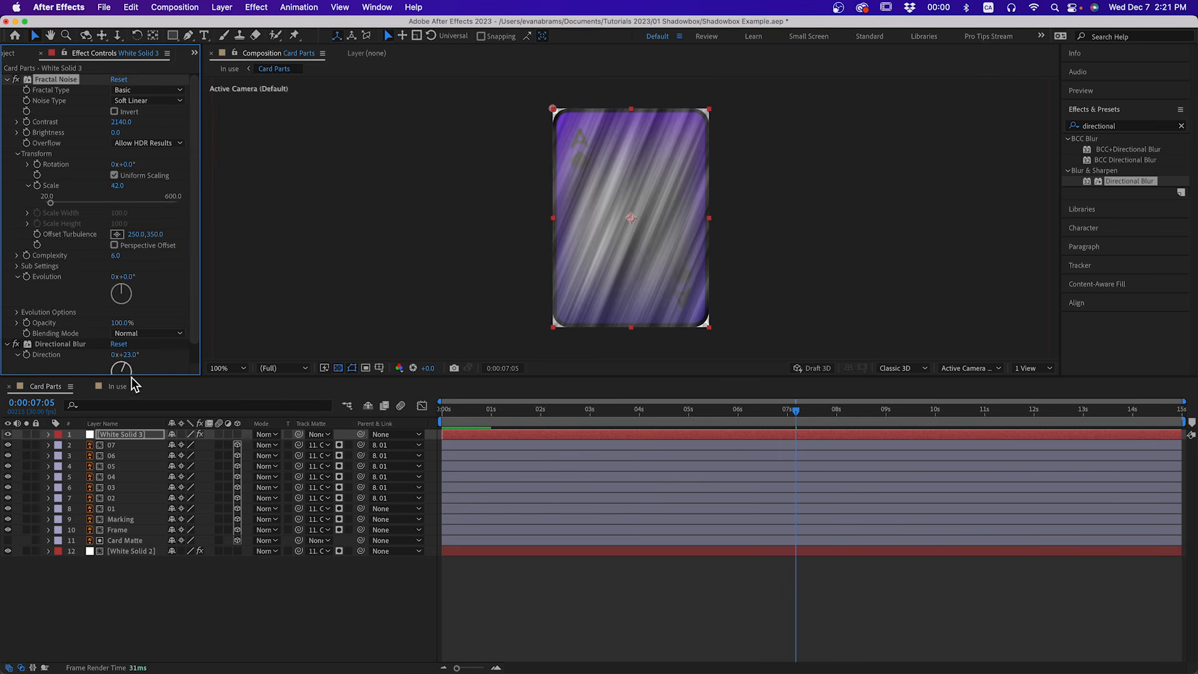
- Make the noise solid a 3D layer, push it back to Z position 260 and scale it up to cover the card
click(237, 434)
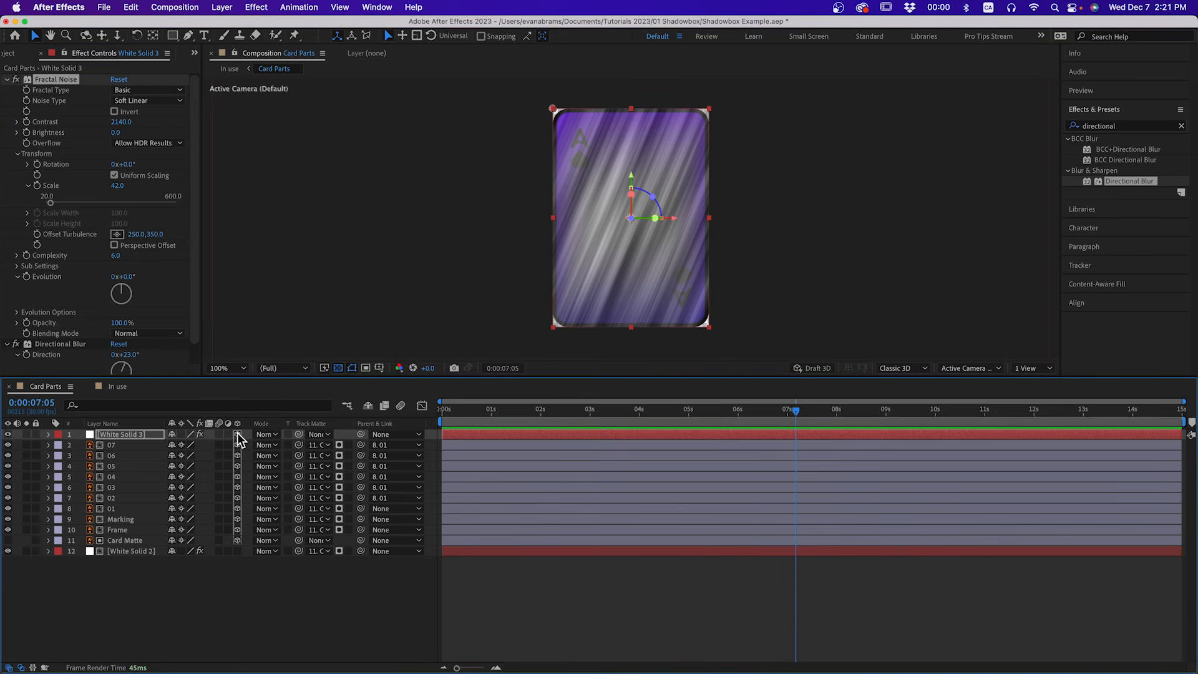
key(p)
drag(211, 444, 243, 445)
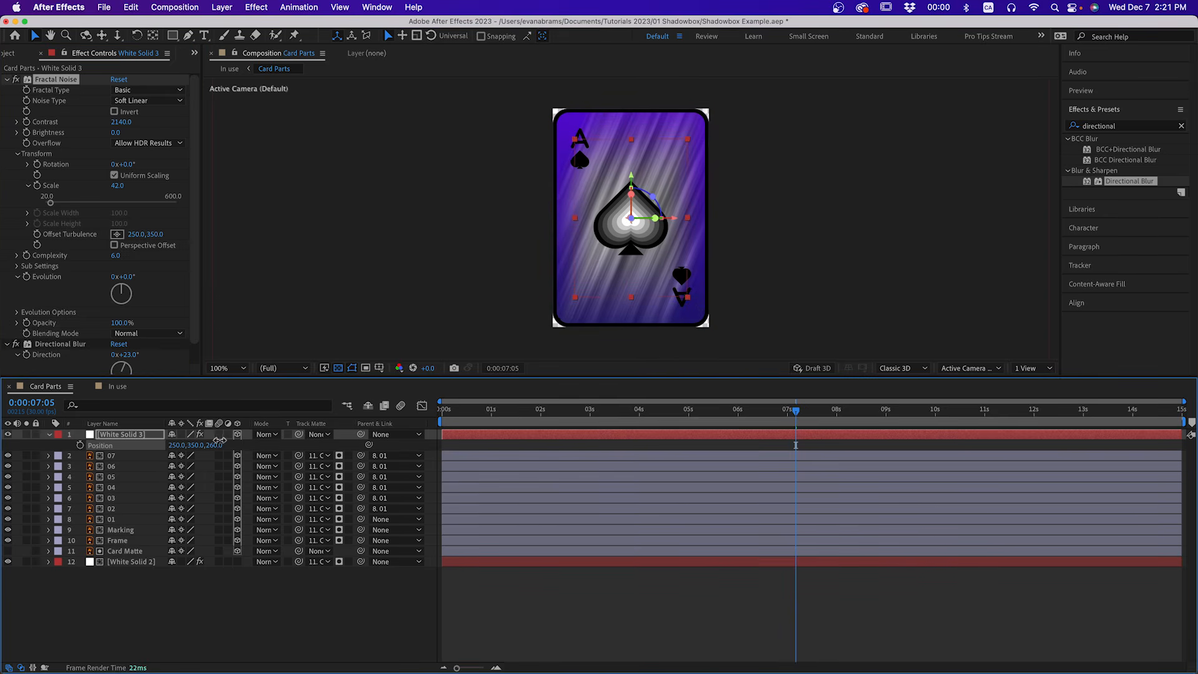
drag(688, 297, 707, 323)
- Set the noise solid's blending mode to Add and use Card Matte as its track matte
key(t)
click(267, 434)
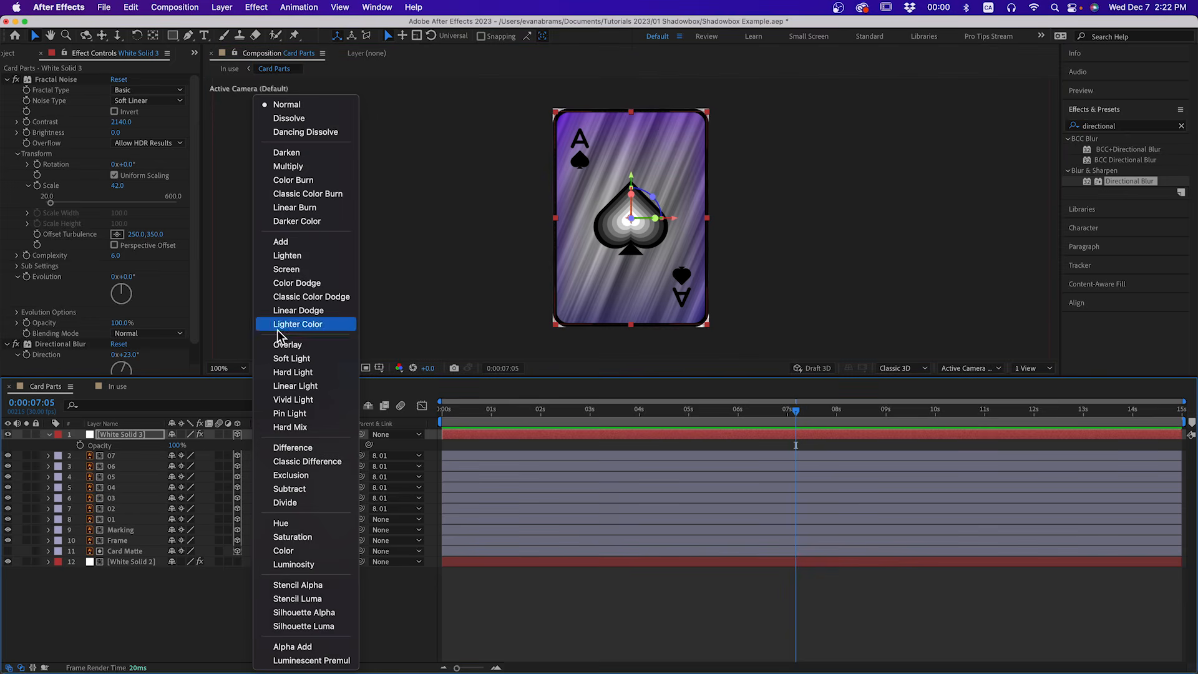
click(307, 240)
click(591, 591)
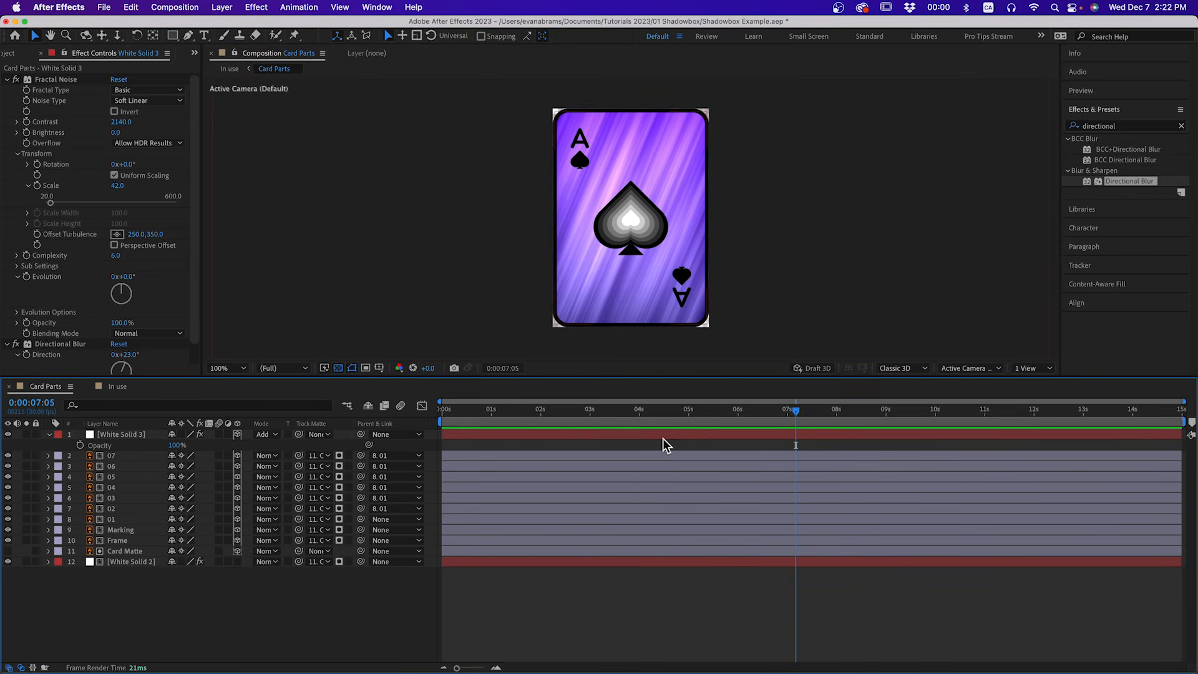
key(space)
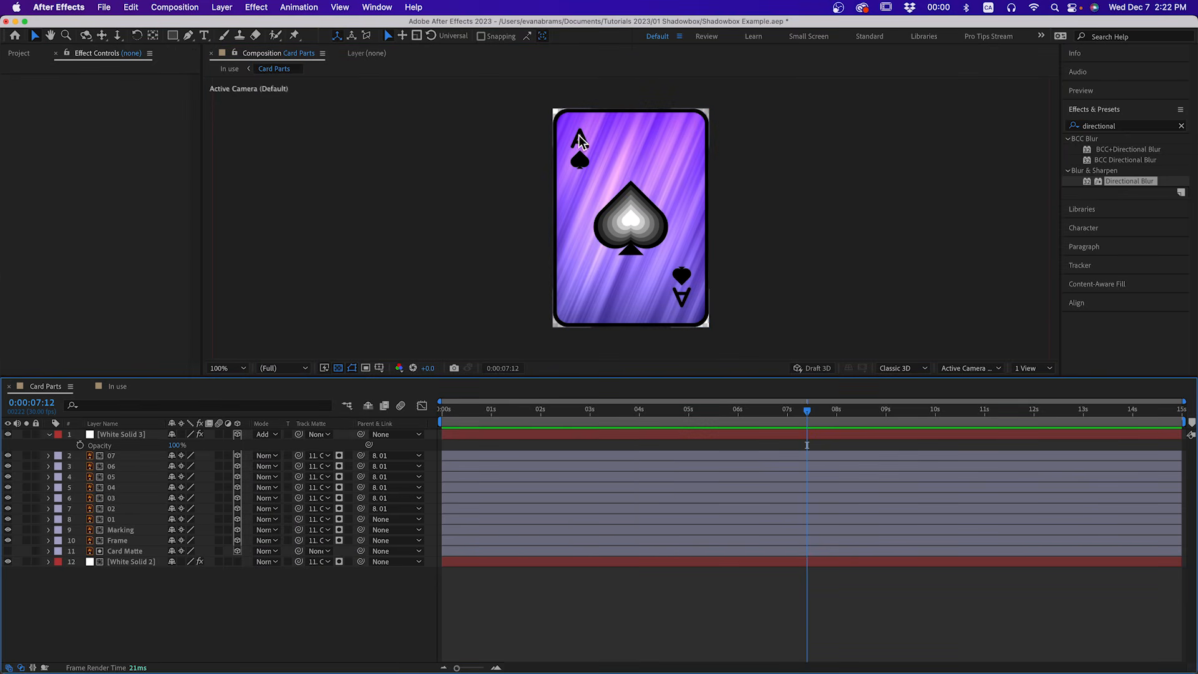
click(308, 435)
click(350, 608)
- Scrub the In use composition back to around two seconds to examine the streaked background on the turning card
key(Tab)
click(450, 558)
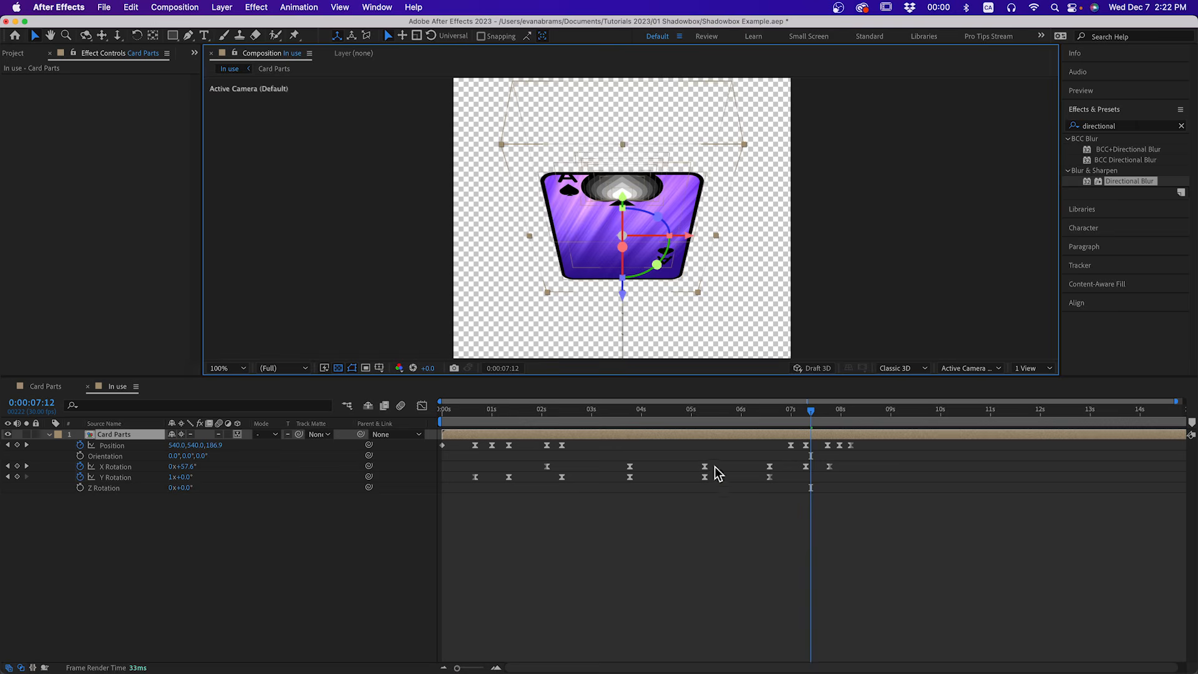
drag(794, 423, 541, 424)
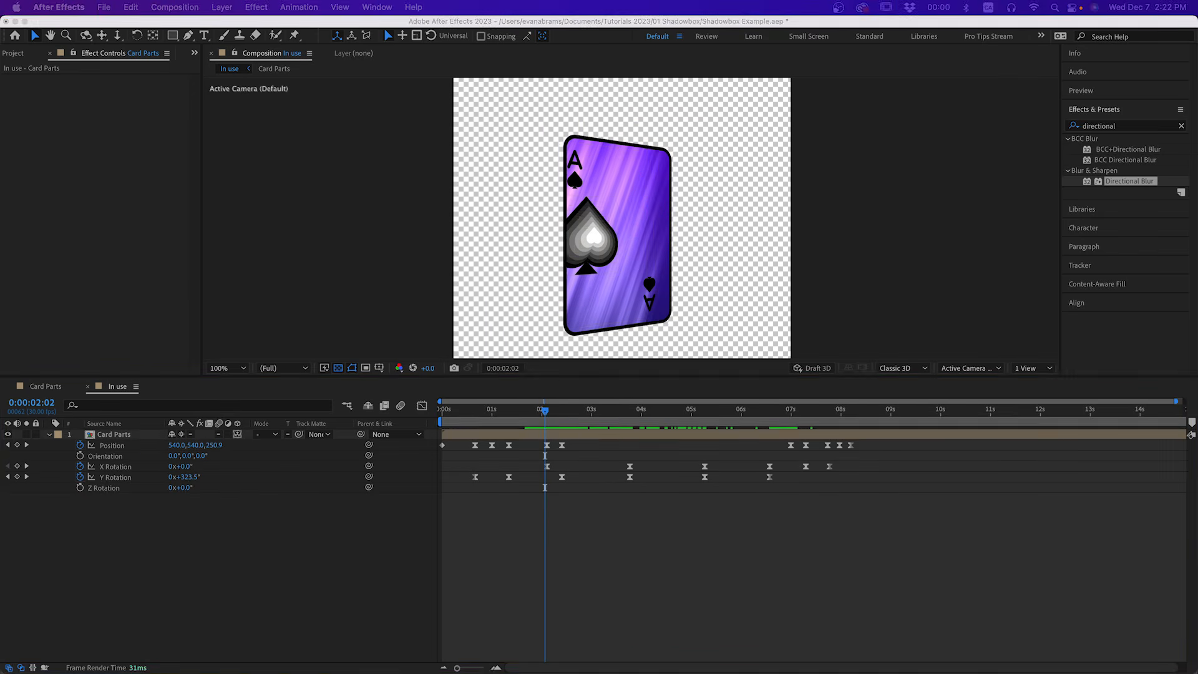
drag(569, 414, 539, 422)
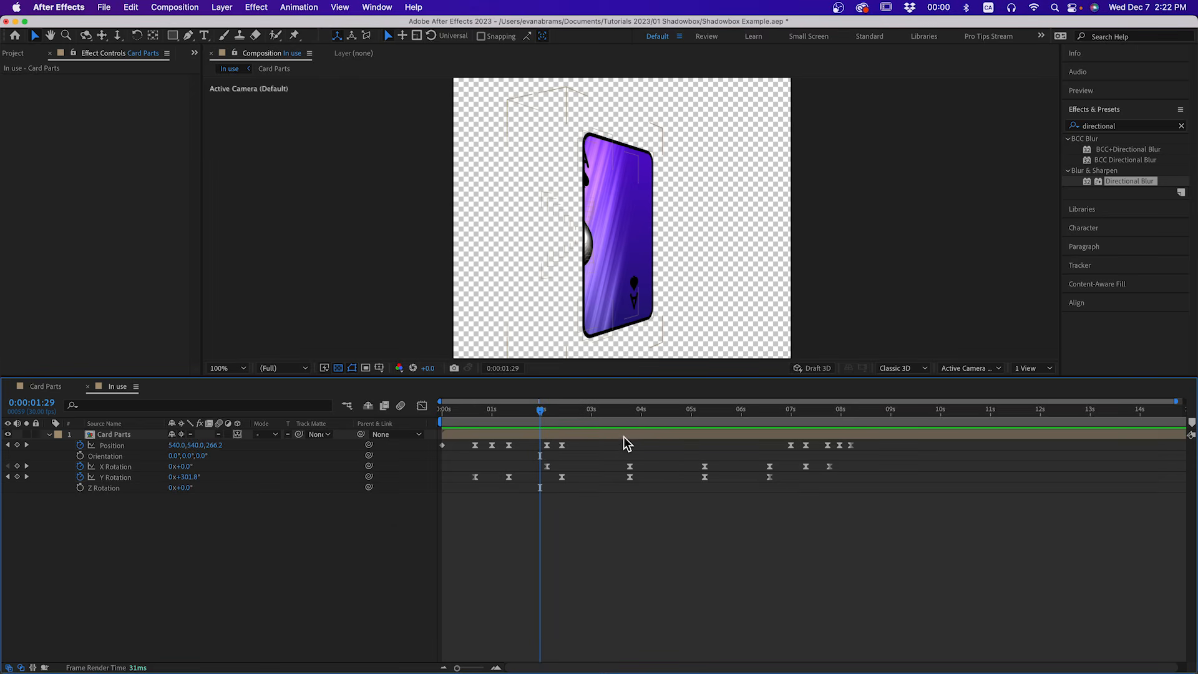
- In Card Parts, move the noise solid directly below Card Matte and hide both the noise and gradient solids
double_click(623, 436)
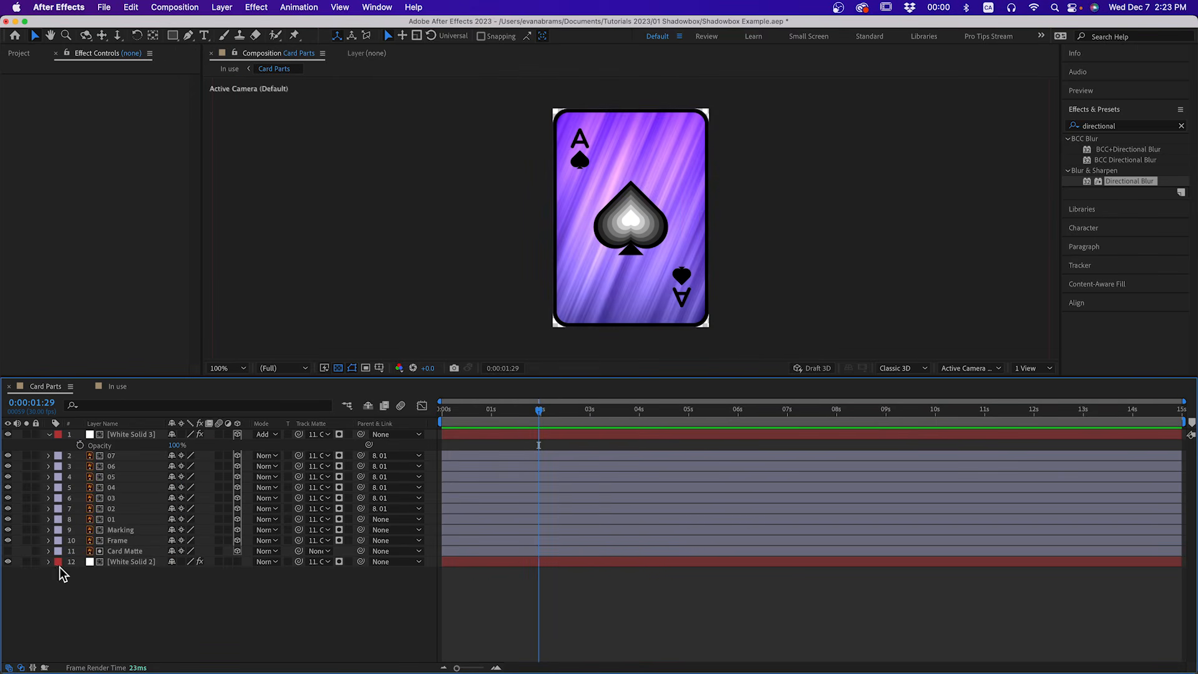
drag(131, 435, 124, 560)
click(8, 541)
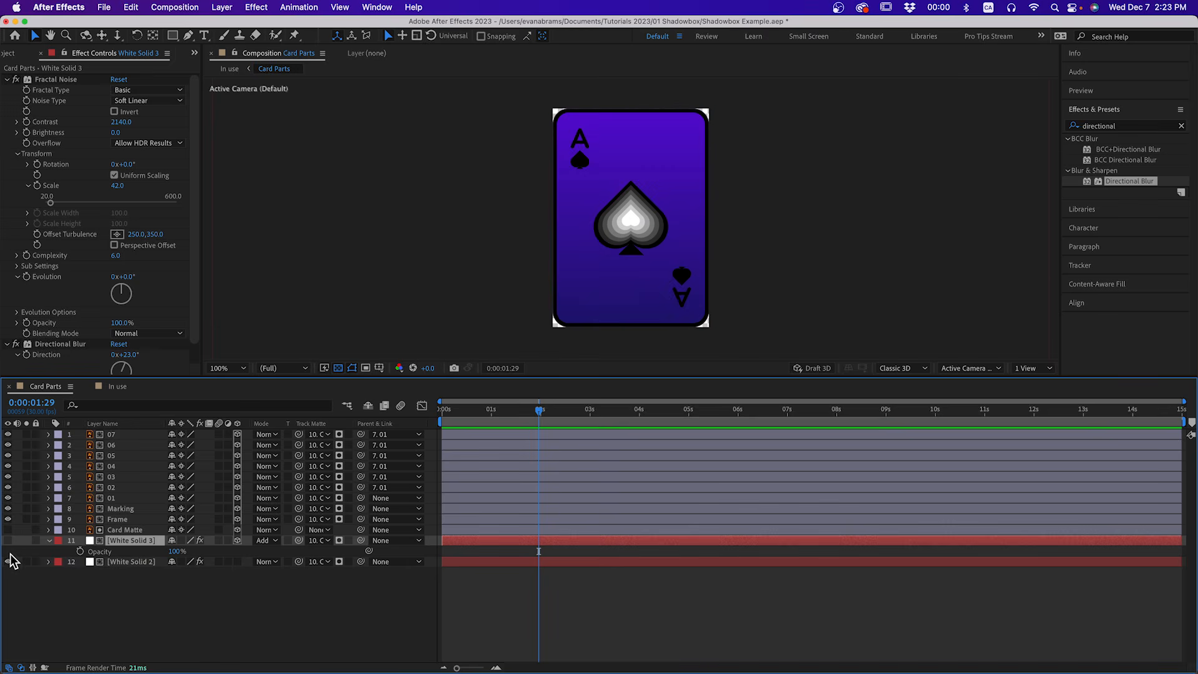
click(8, 561)
click(166, 628)
- Add a 500 by 700 px white solid named Wall, make it 3D and push it back in depth
right_click(267, 601)
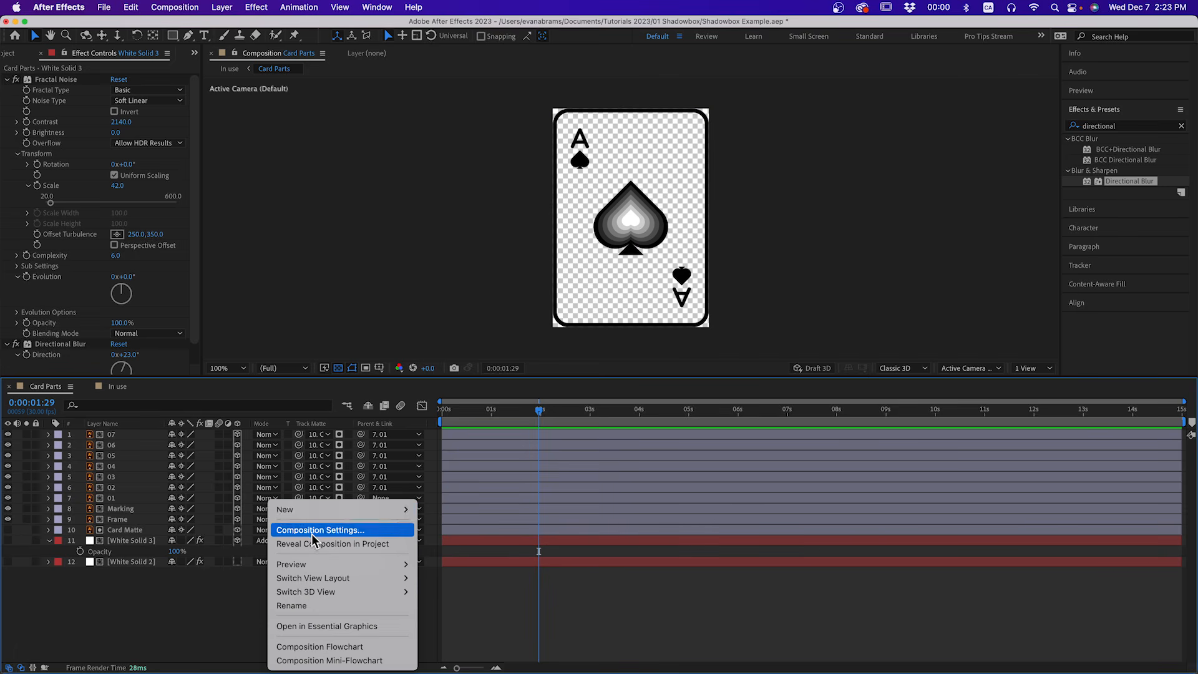
mouse_move(305, 509)
click(458, 546)
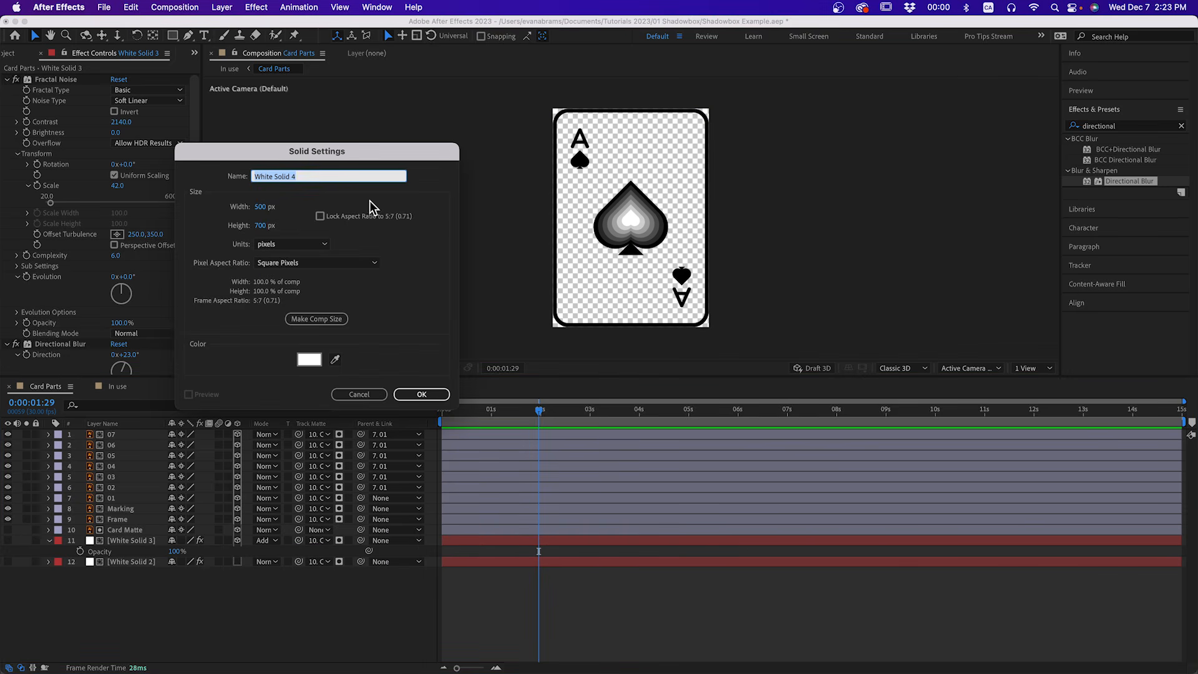
text(Wall)
key(Return)
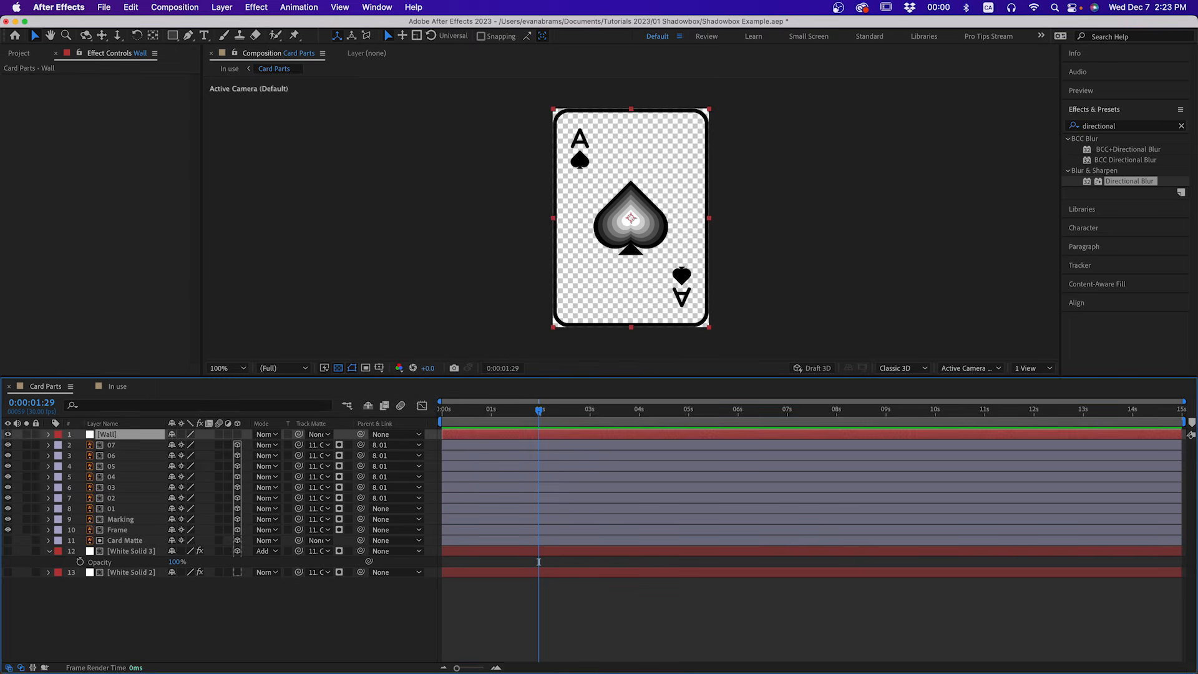
click(237, 435)
drag(630, 218, 977, 166)
- Duplicate the Wall layer and turn the copy perpendicular along the card's right side, meeting the back wall's edge
key(super+d)
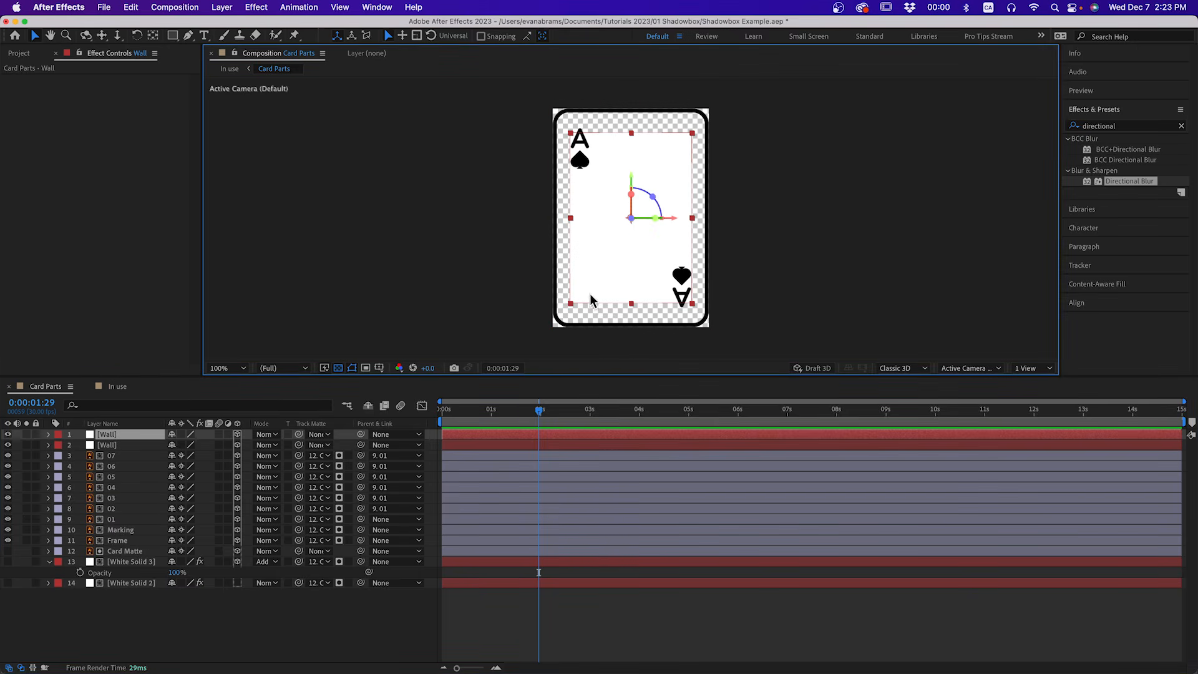
mouse_move(655, 217)
mouse_down()
mouse_move(621, 217)
mouse_move(659, 219)
mouse_up()
key(y)
key(v)
drag(697, 153, 691, 137)
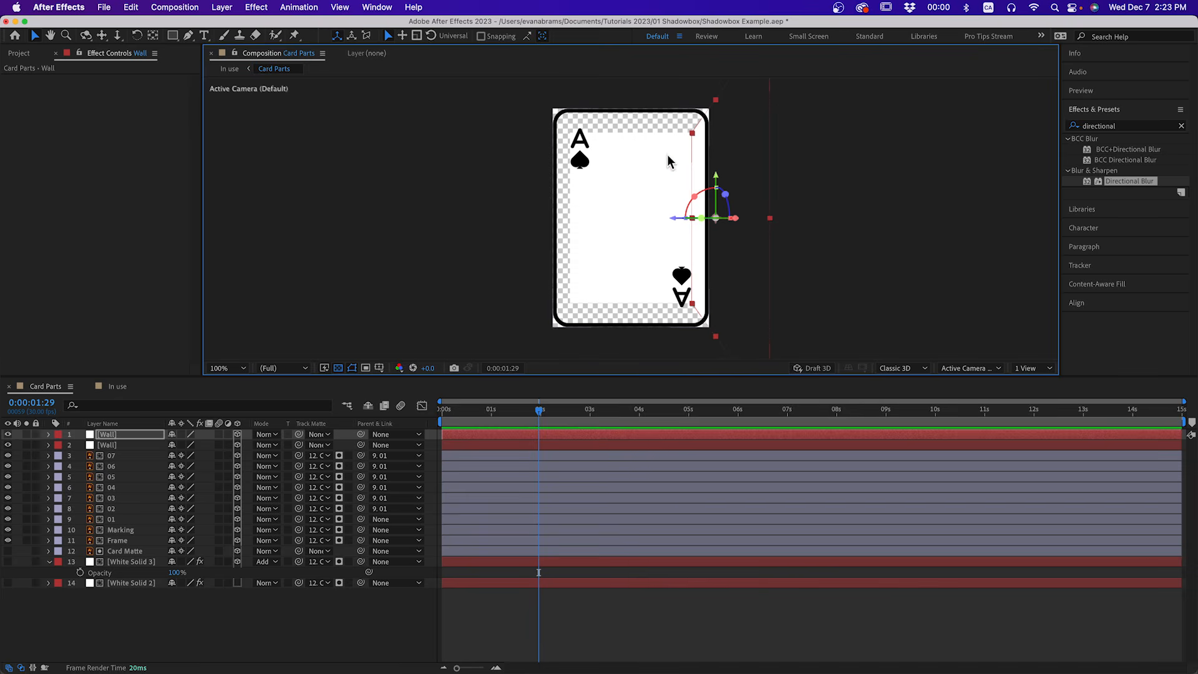
- Shift both Wall layers in depth to Z positions 254 and 504, and use Card Matte as their track matte
shift+click(455, 443)
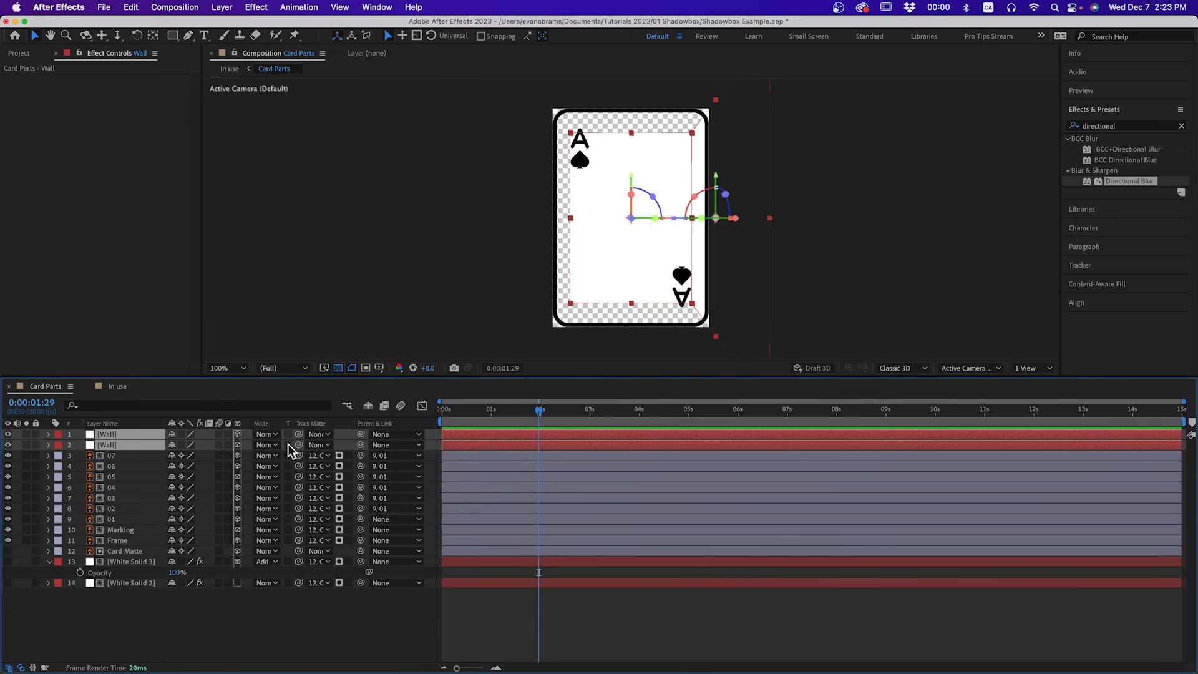
key(p)
drag(214, 444, 393, 433)
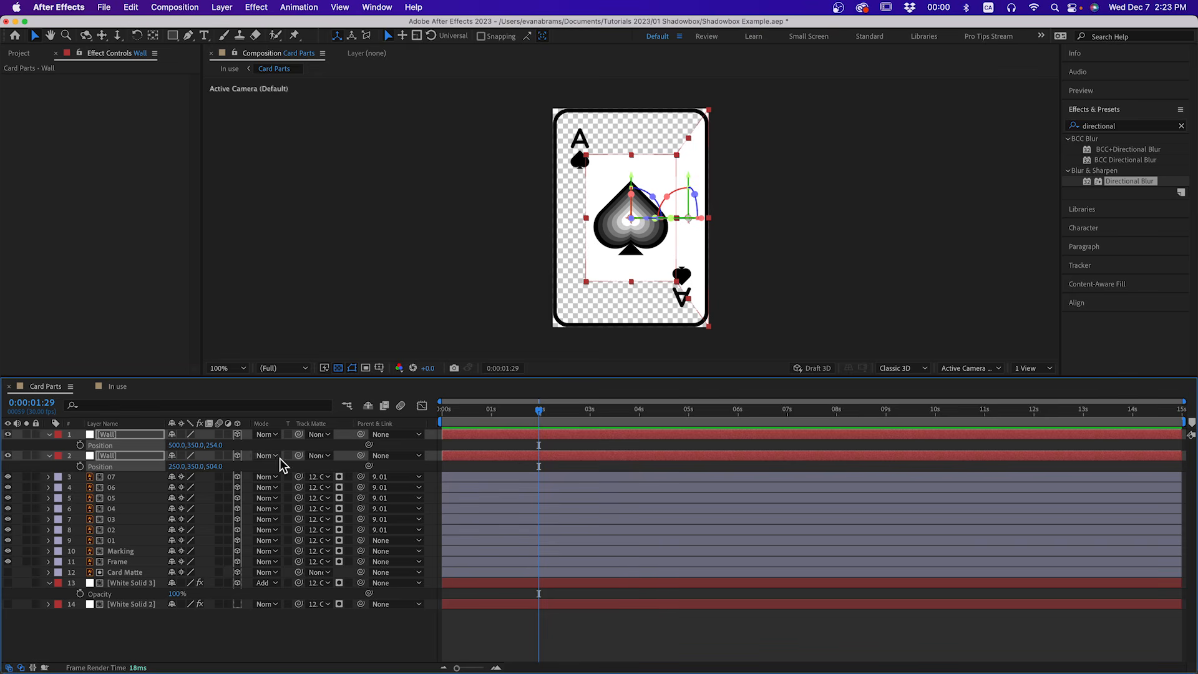
click(319, 462)
click(337, 645)
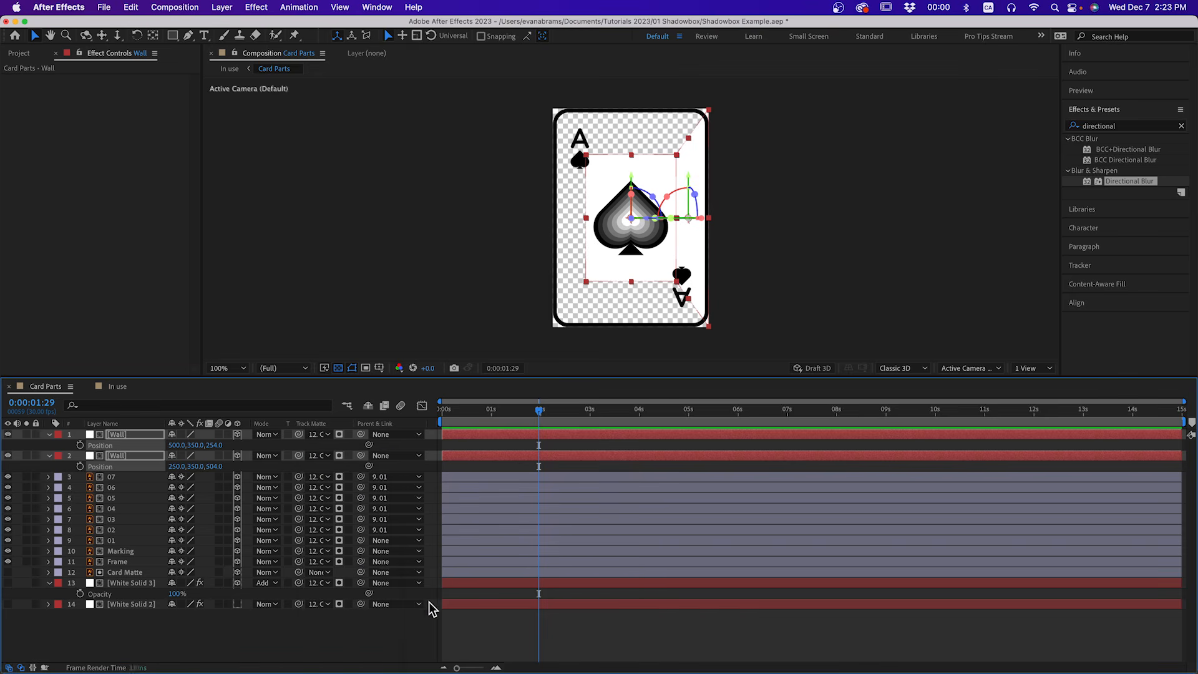
- Scrub the In use composition around two seconds to check how the white walls look inside the turning card
key(Tab)
click(435, 560)
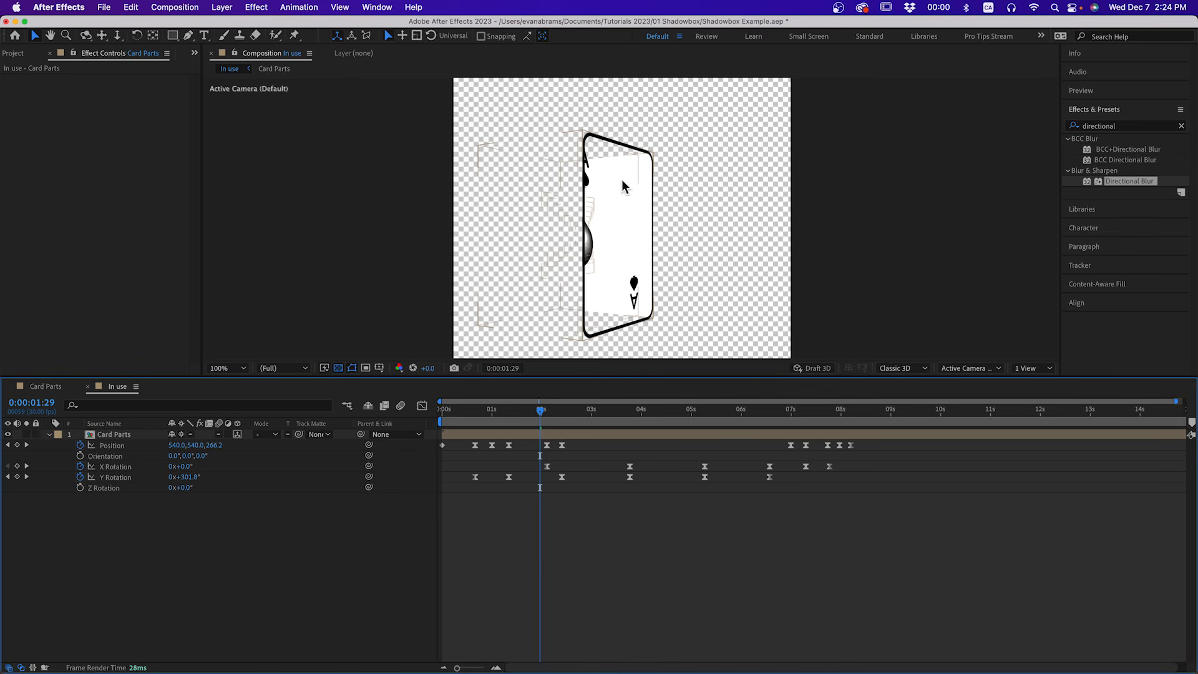
drag(536, 417, 546, 417)
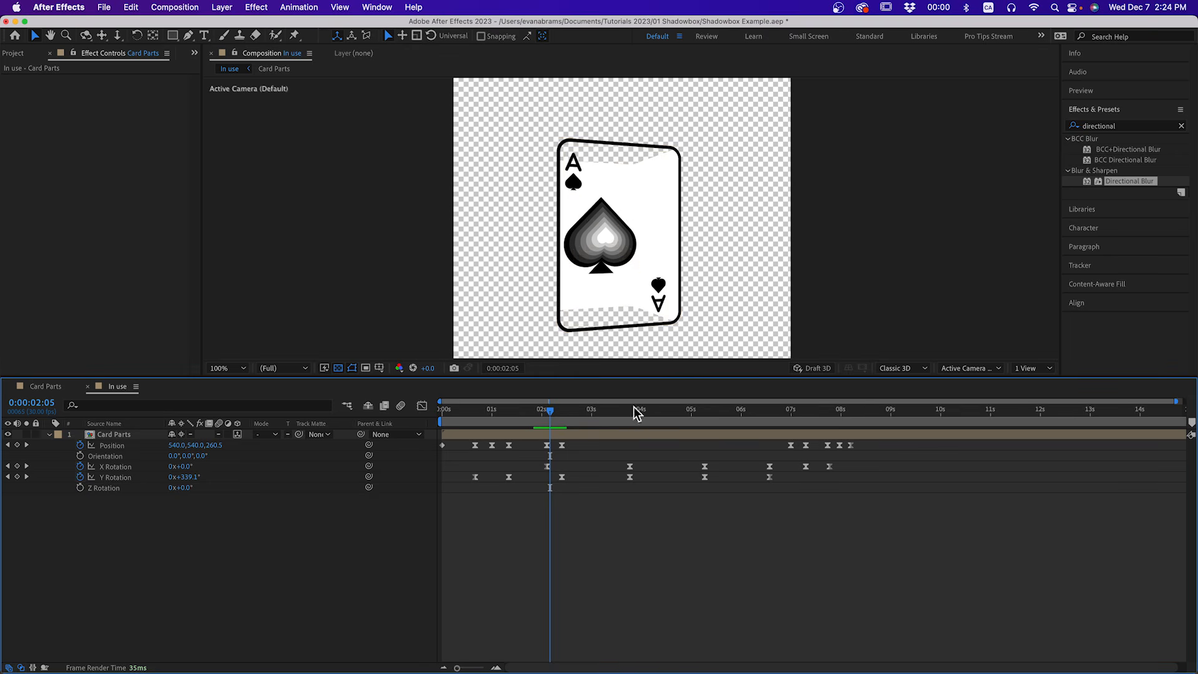
- Pre-compose the Card Parts layer in In use as "Cards PLural", leaving all attributes in In use
click(678, 207)
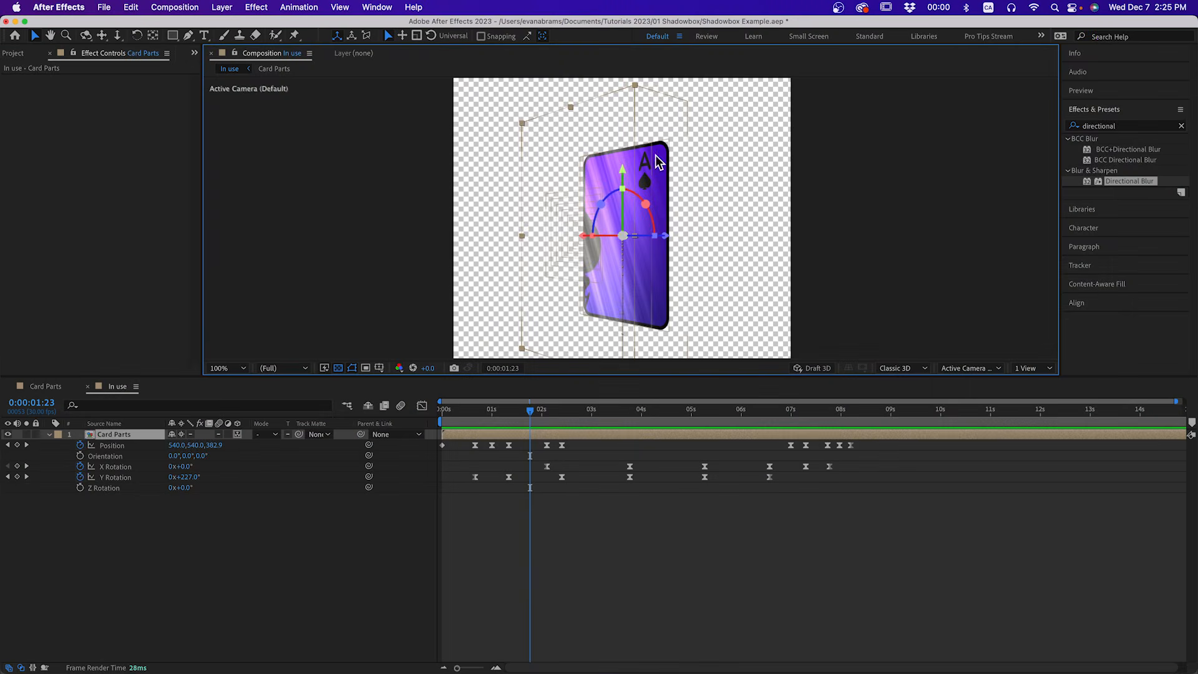
click(563, 572)
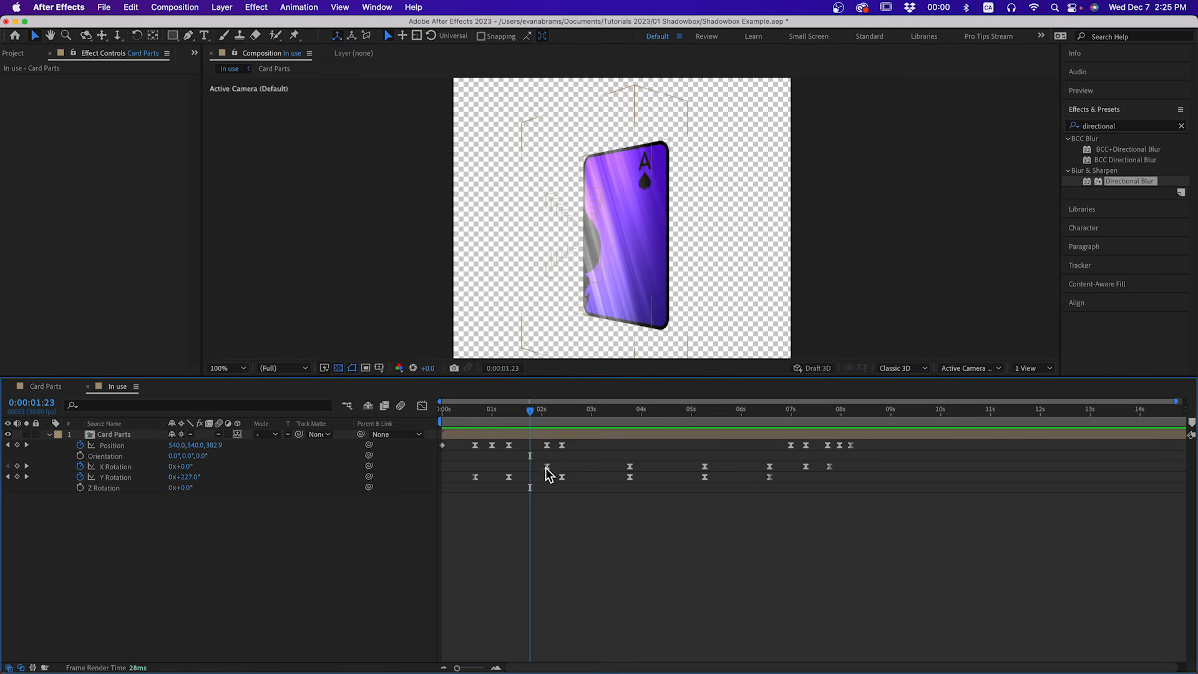
click(549, 438)
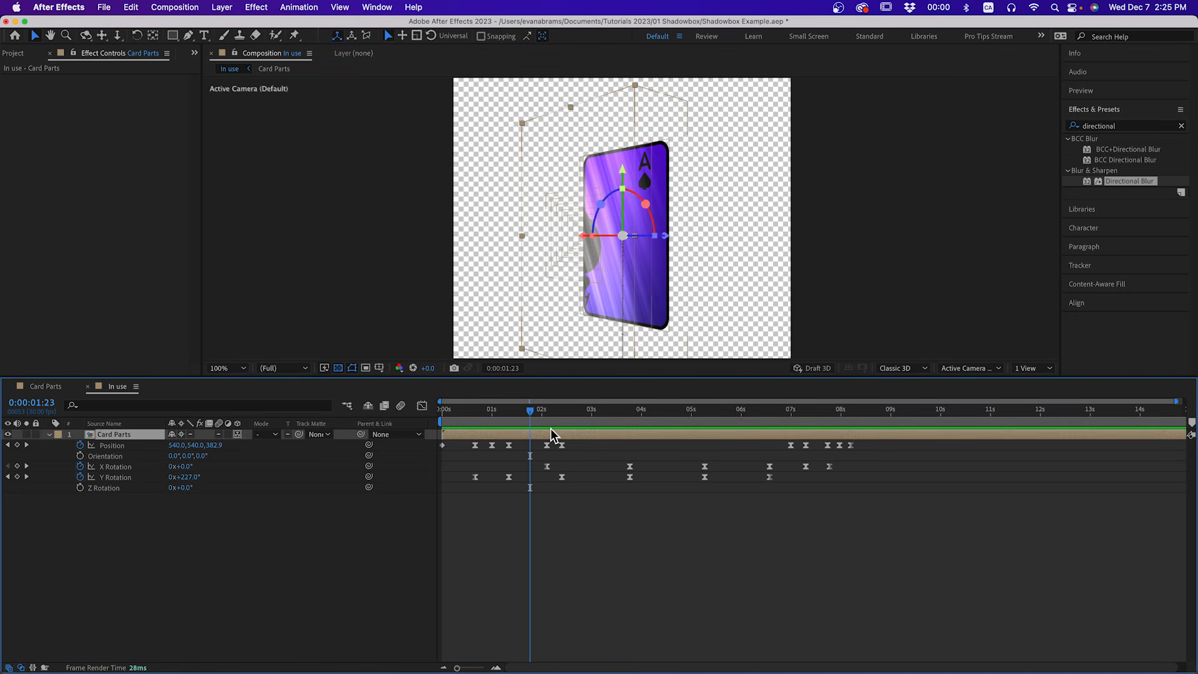
key(super+shift+c)
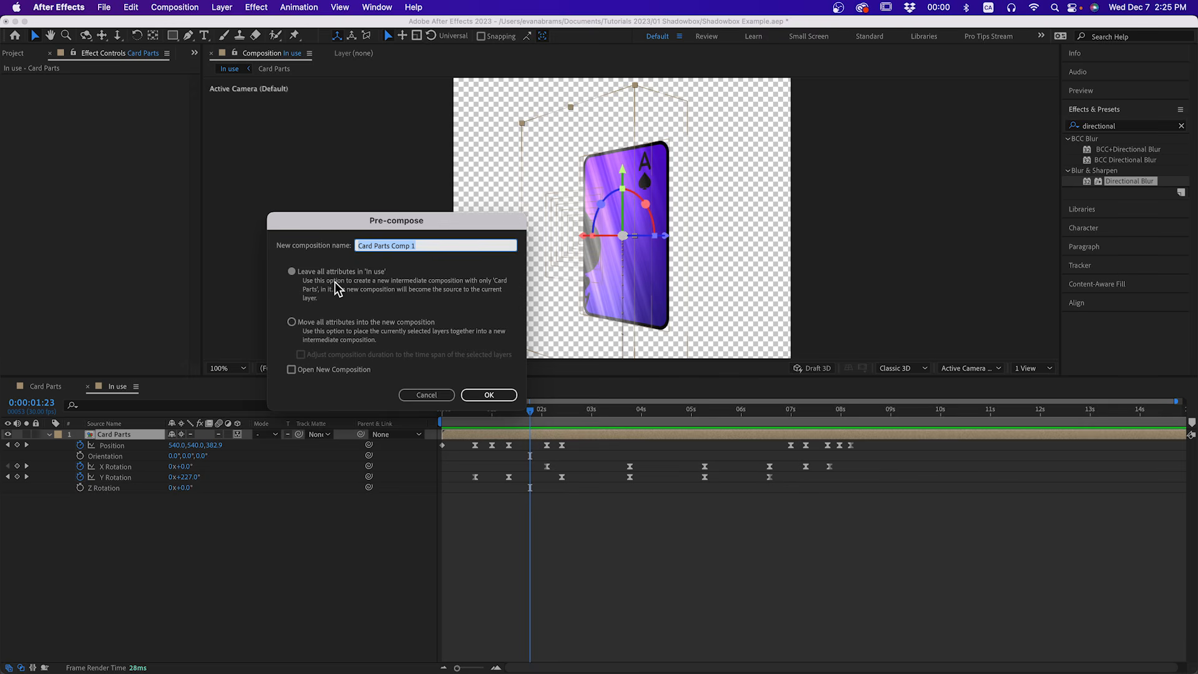
text(CA)
text(rds PLural)
key(Return)
- Scrub In use to 0:00:02:15 to check the pre-composed card, and open the Cards PLural composition
click(549, 412)
drag(550, 417, 565, 418)
click(593, 136)
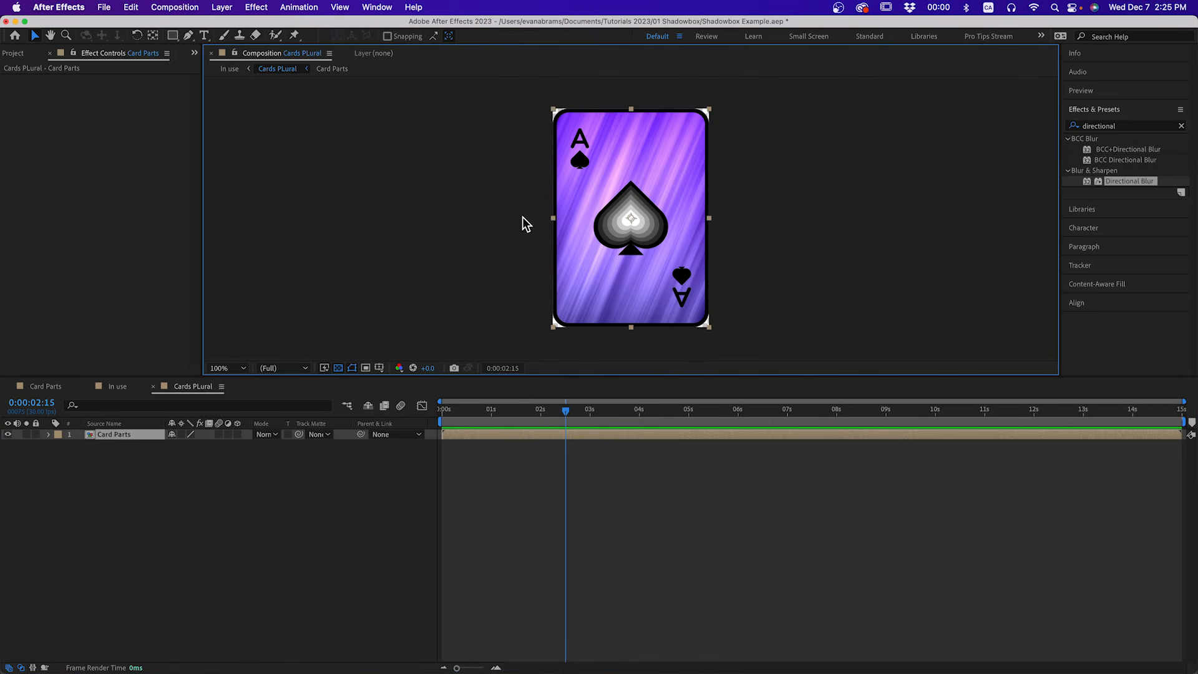
- Rename the Card Parts layer as Card Deep and make it 3D with collapsed transformations before returning to In use
click(158, 506)
click(134, 435)
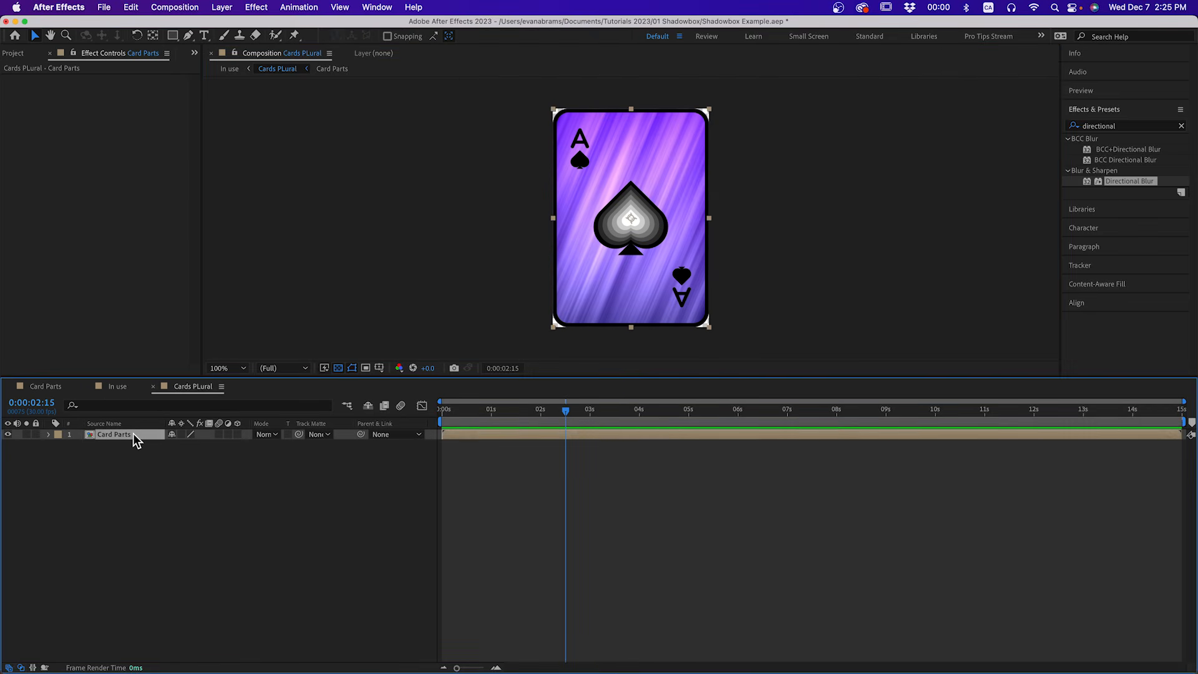
text(Card Deep)
key(Return)
click(237, 434)
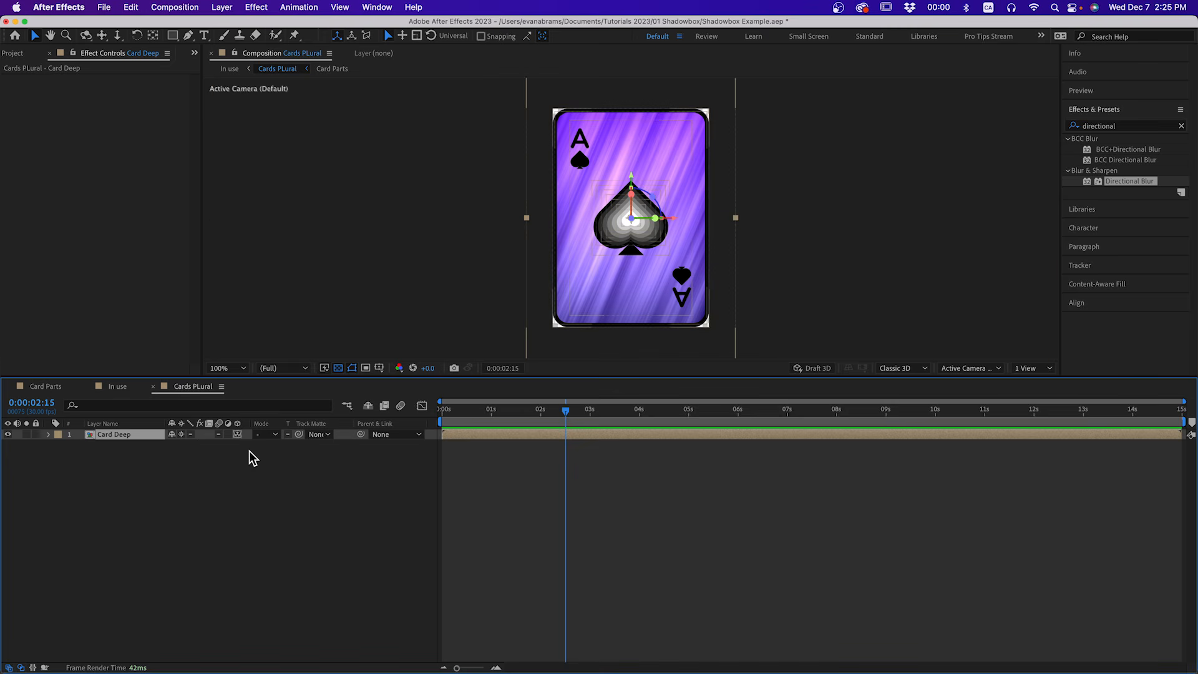
click(116, 386)
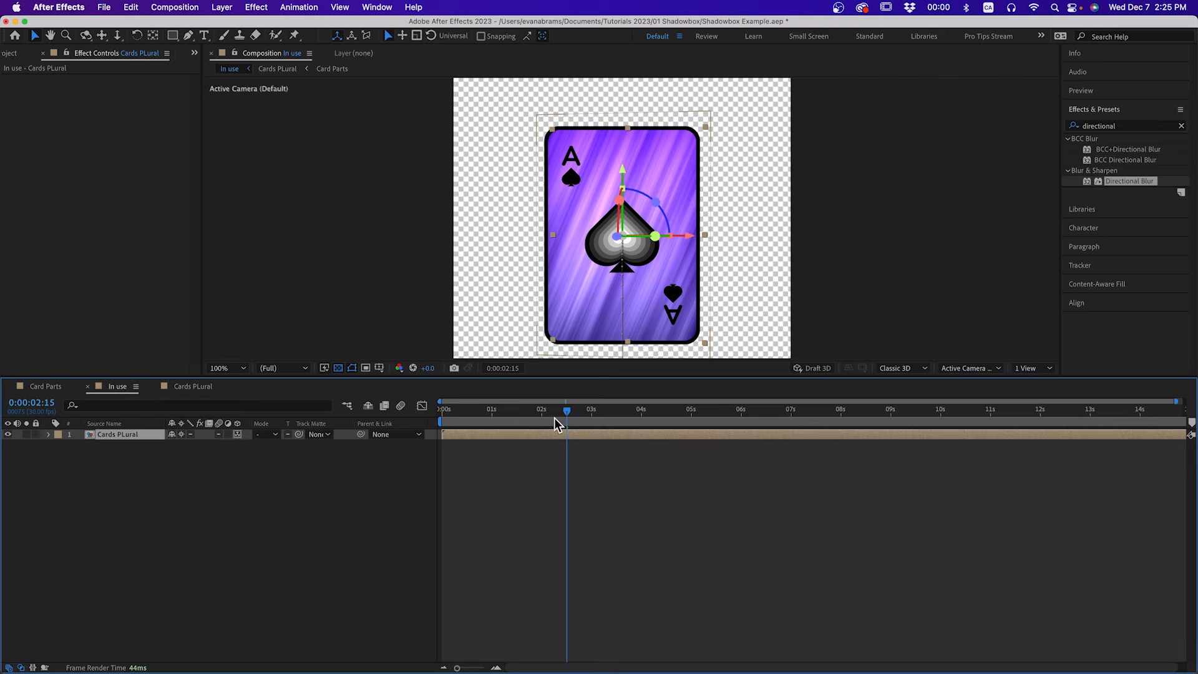
- Scrub In use to 0:00:02:04 to check the angled card, and open the Card Parts composition nested in Cards PLural
mouse_move(562, 414)
mouse_down()
mouse_move(530, 414)
mouse_move(548, 414)
mouse_up()
click(556, 444)
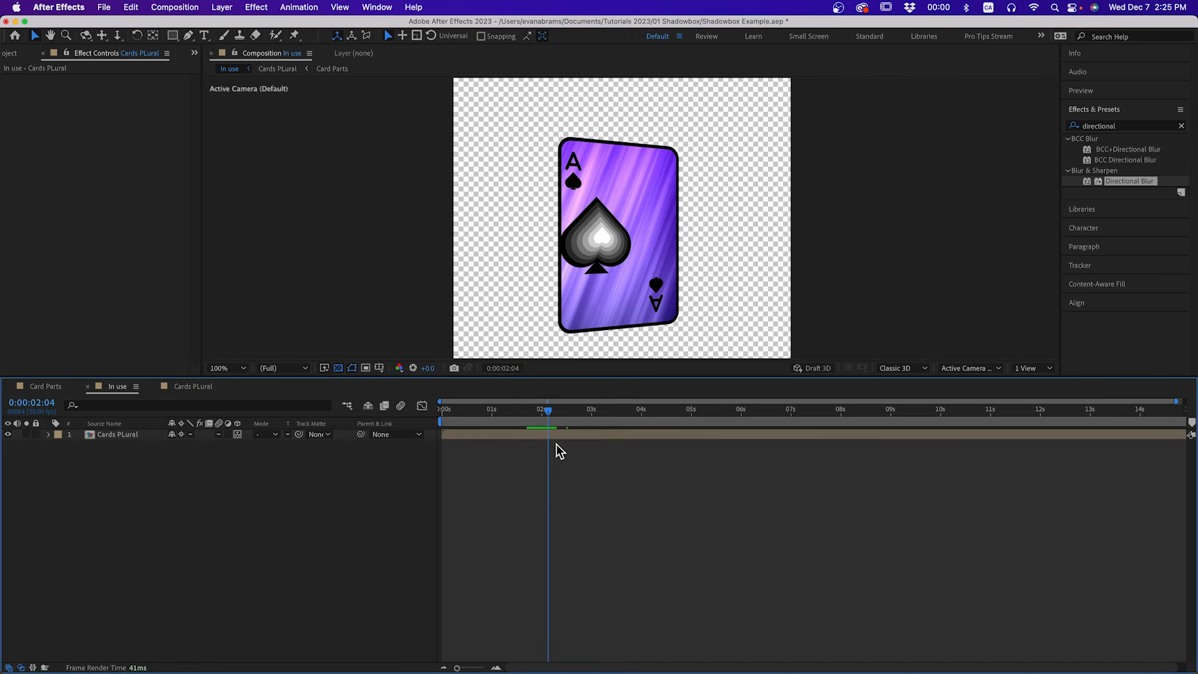
double_click(553, 435)
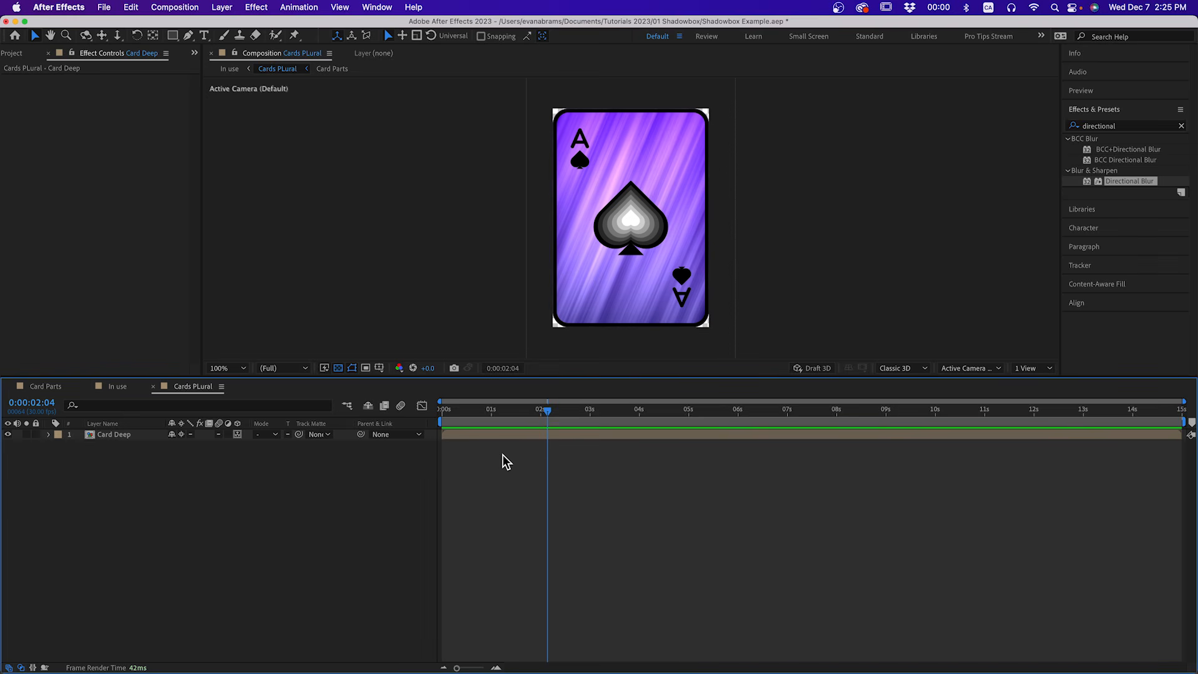
double_click(122, 435)
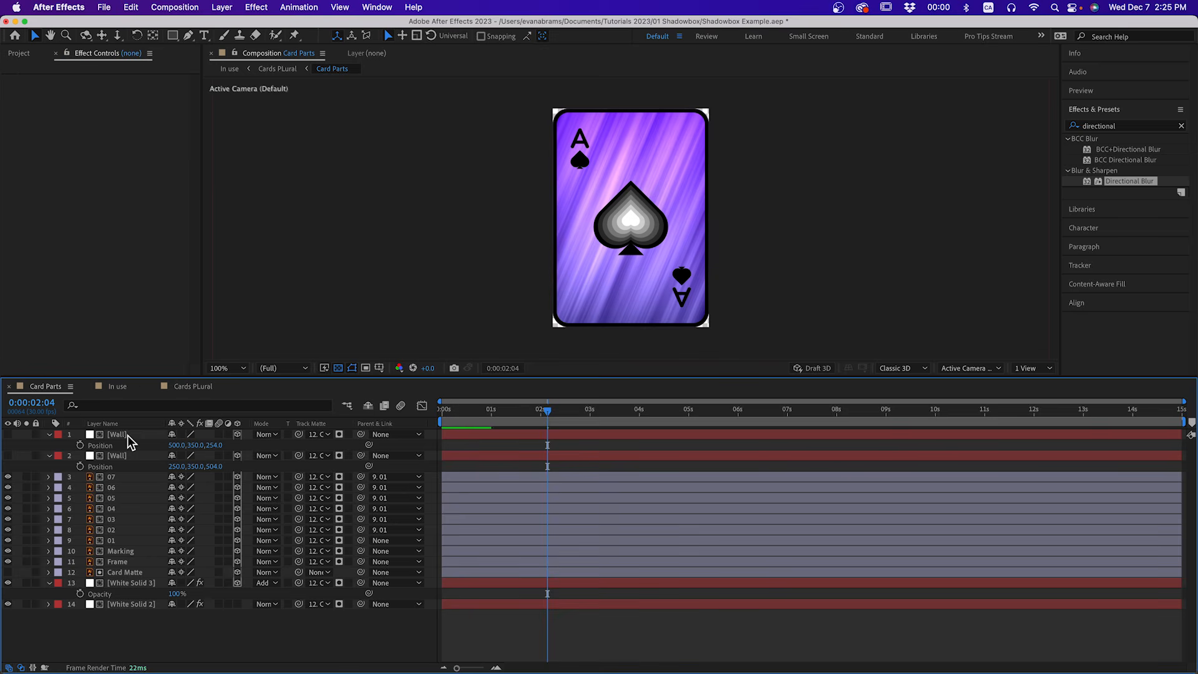
- Copy White Solid 3 and White Solid 2 from Card Parts into Cards PLural and pre-compose them as "Card Back"
click(130, 583)
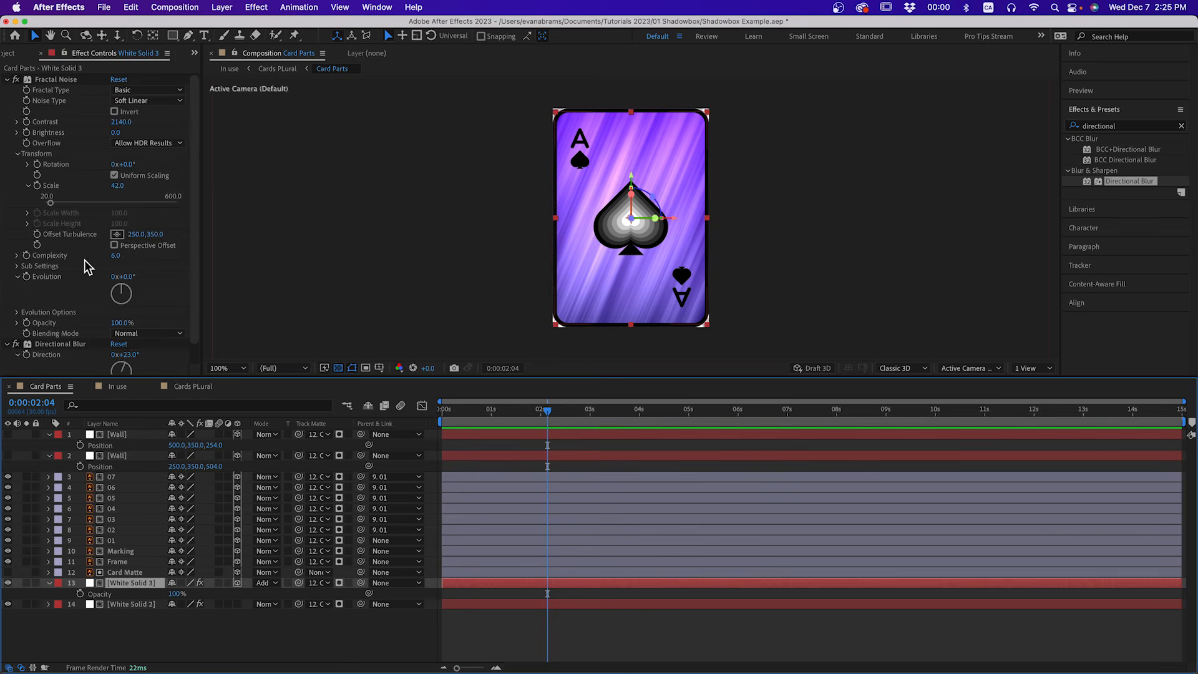
shift+click(120, 605)
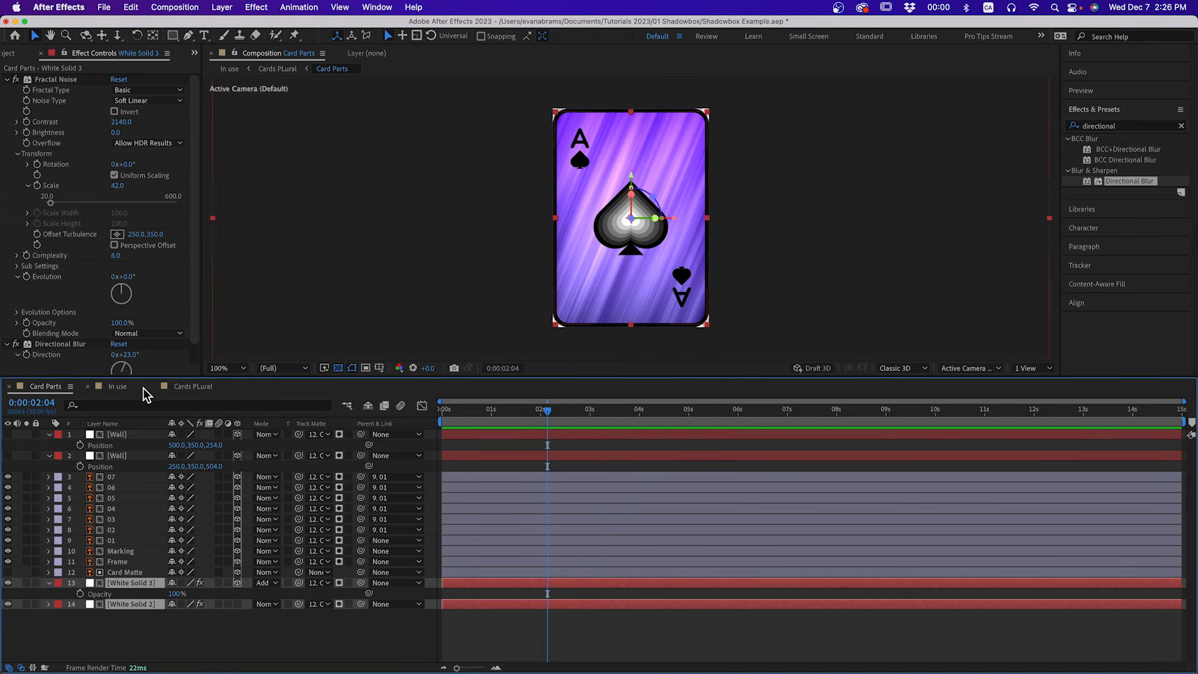
click(189, 388)
key(super+v)
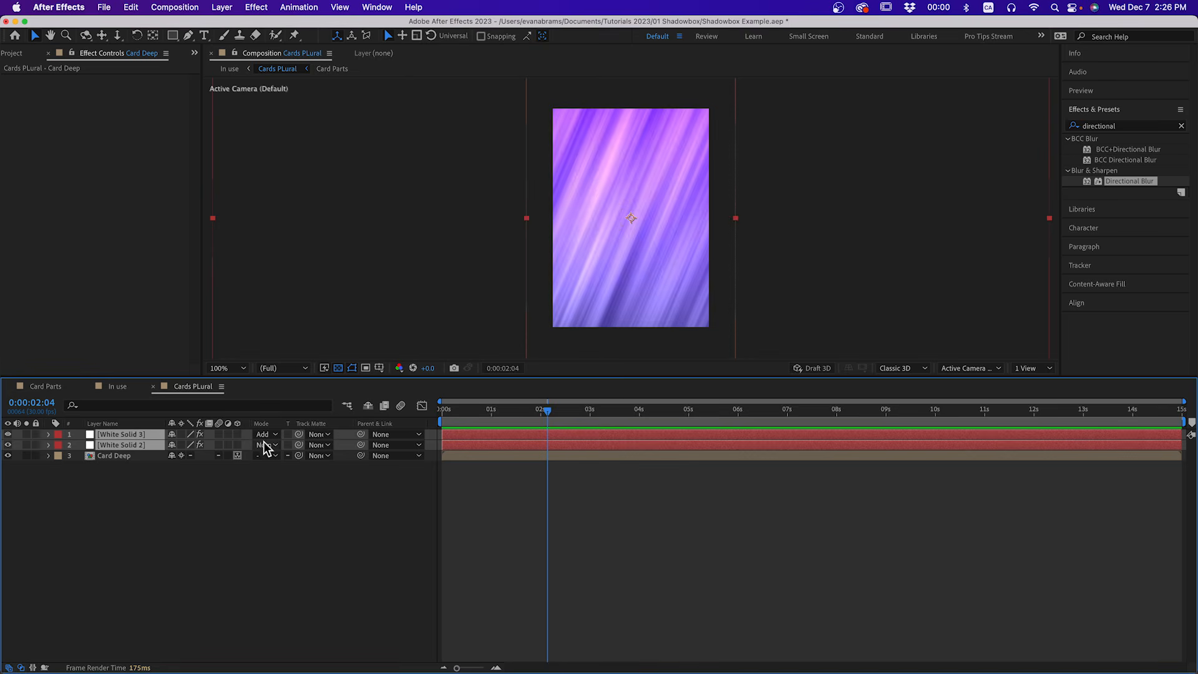
key(super+shift+c)
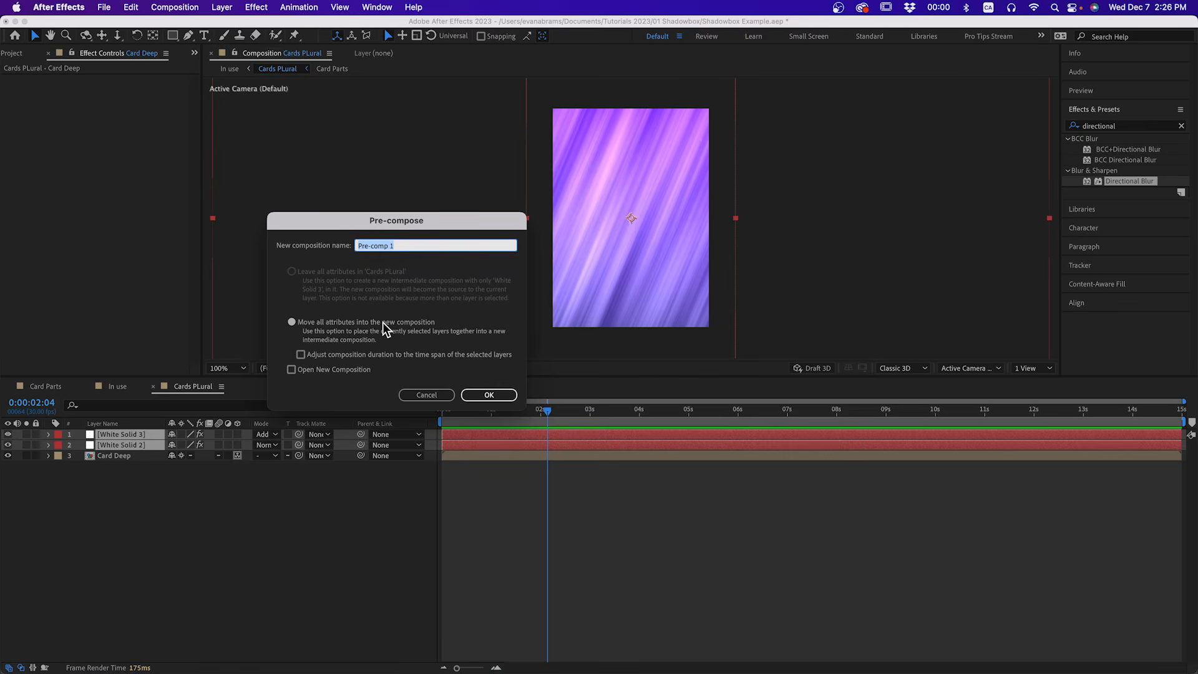
text(Card Back)
key(Return)
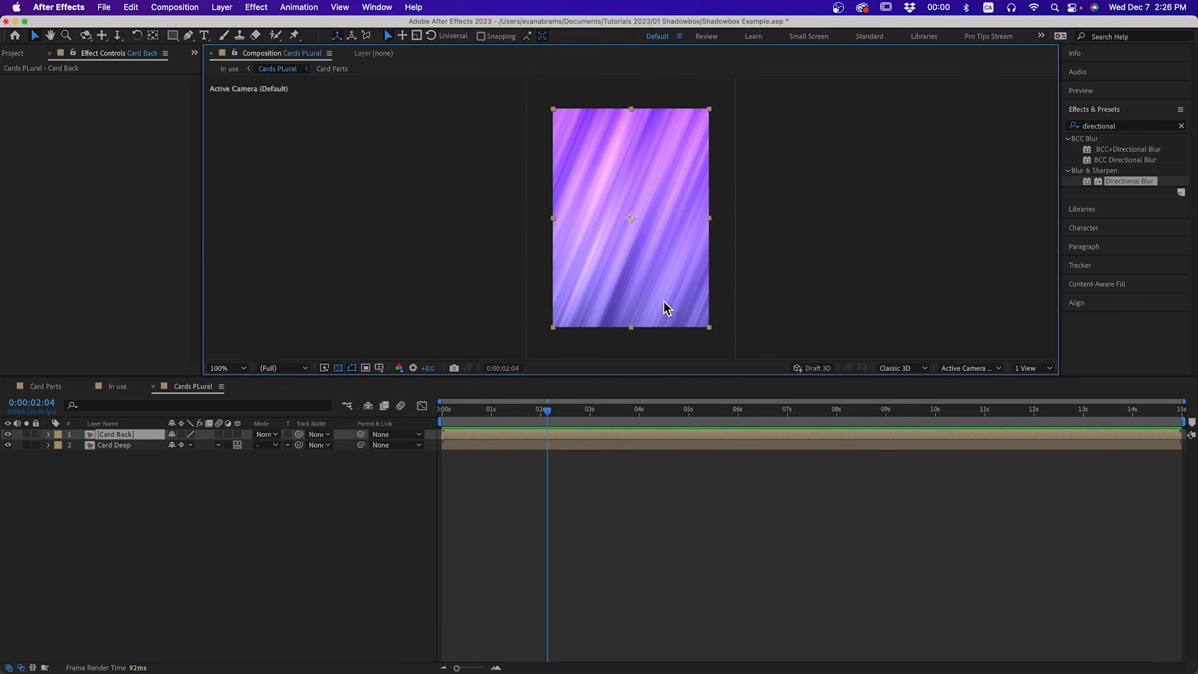
- Copy the Card Matte layer from Card Parts into the Card Back composition
double_click(644, 434)
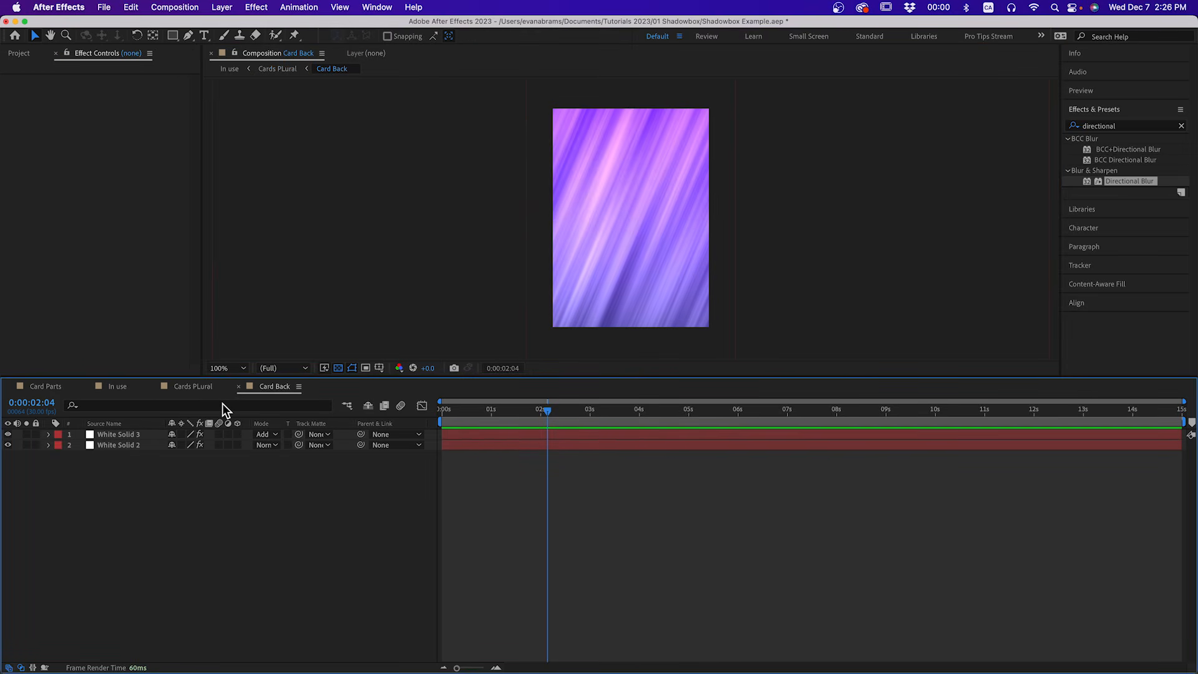
click(203, 385)
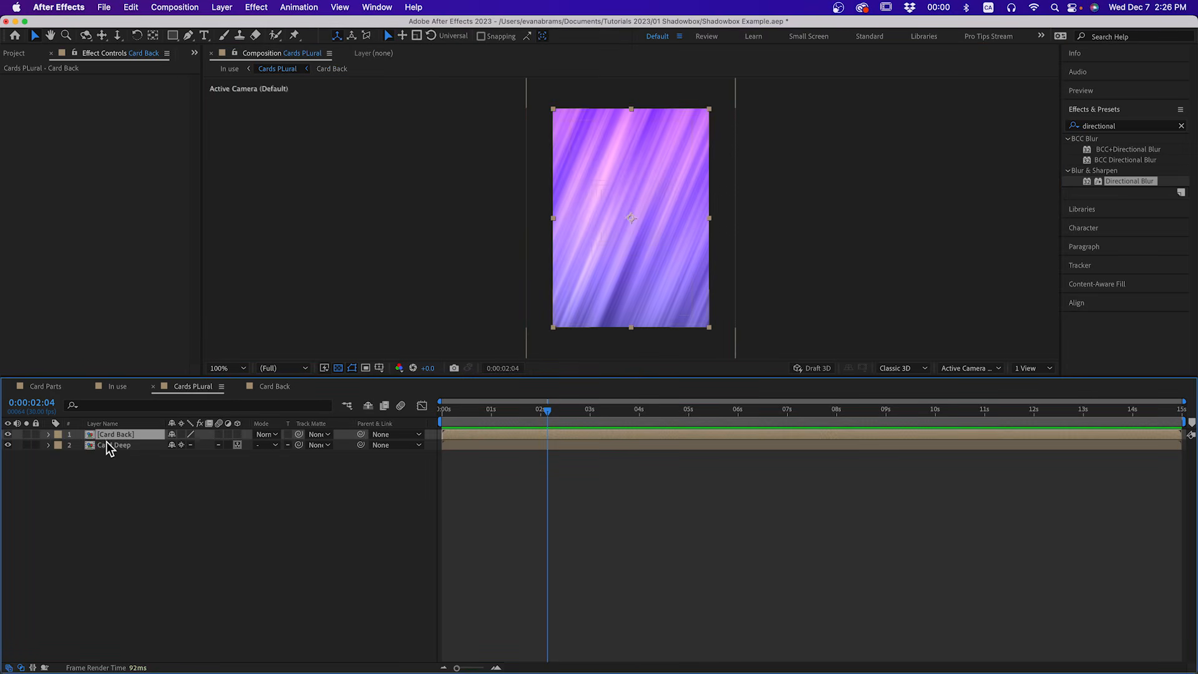
double_click(108, 445)
click(117, 573)
click(278, 386)
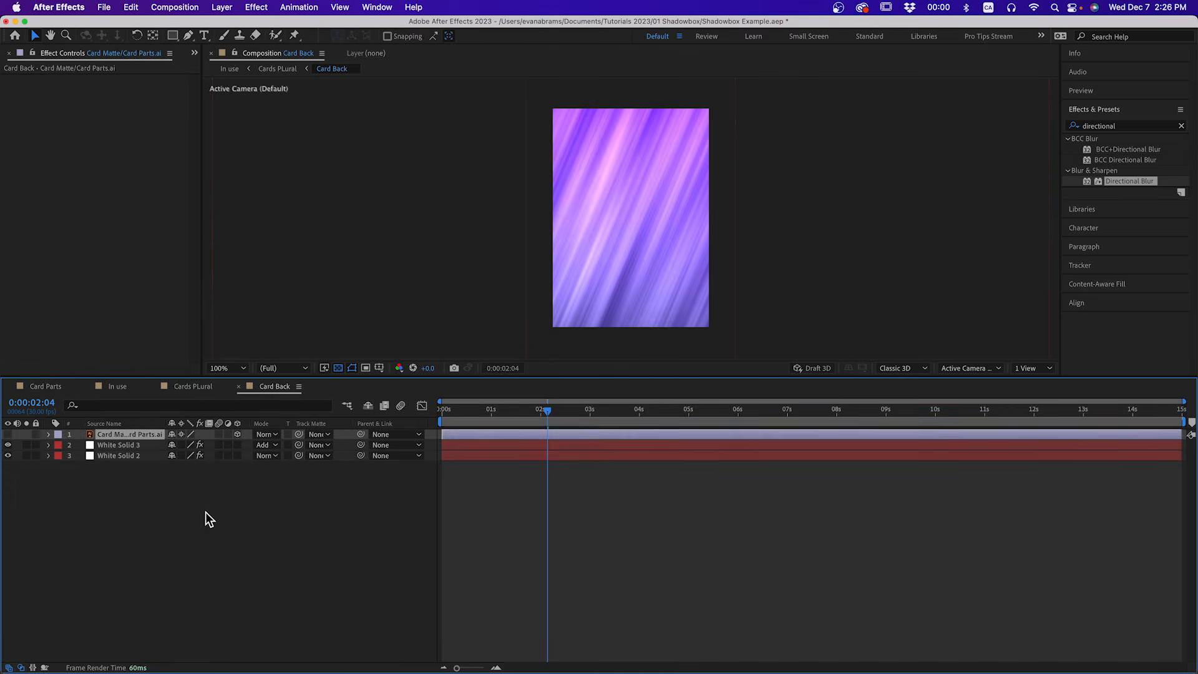
- Set the Card Matte layer as the track matte of both White Solid 3 and White Solid 2 in Card Back
click(93, 444)
shift+click(111, 455)
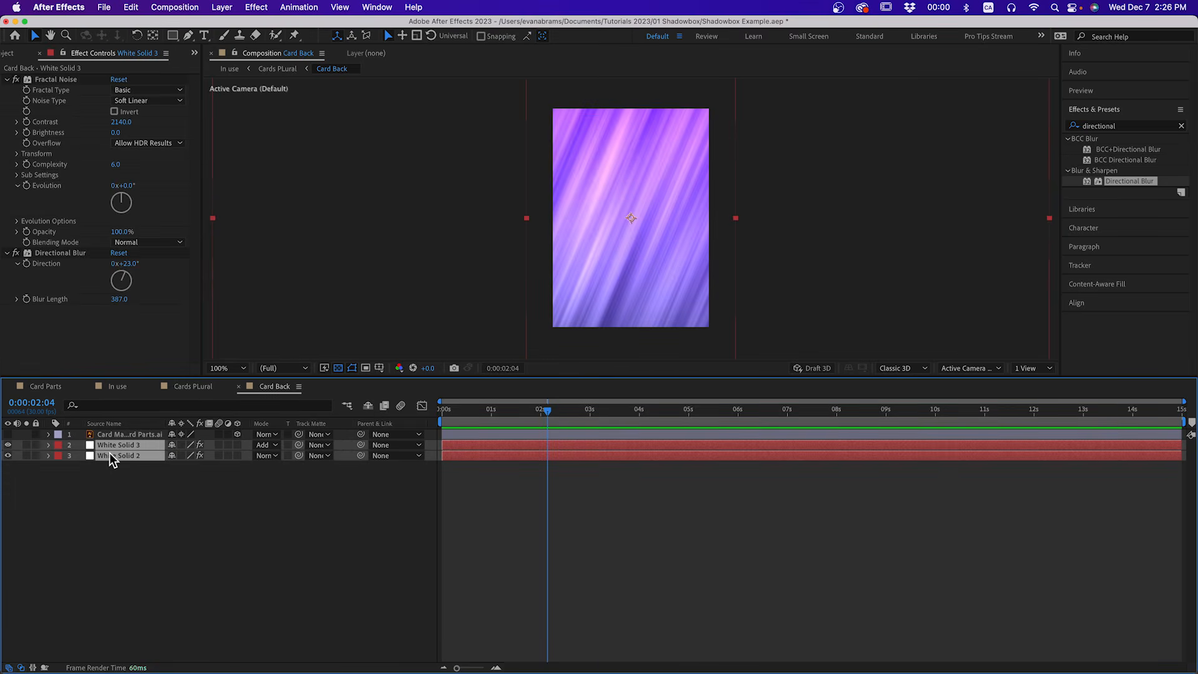
click(320, 444)
click(343, 482)
key(F2)
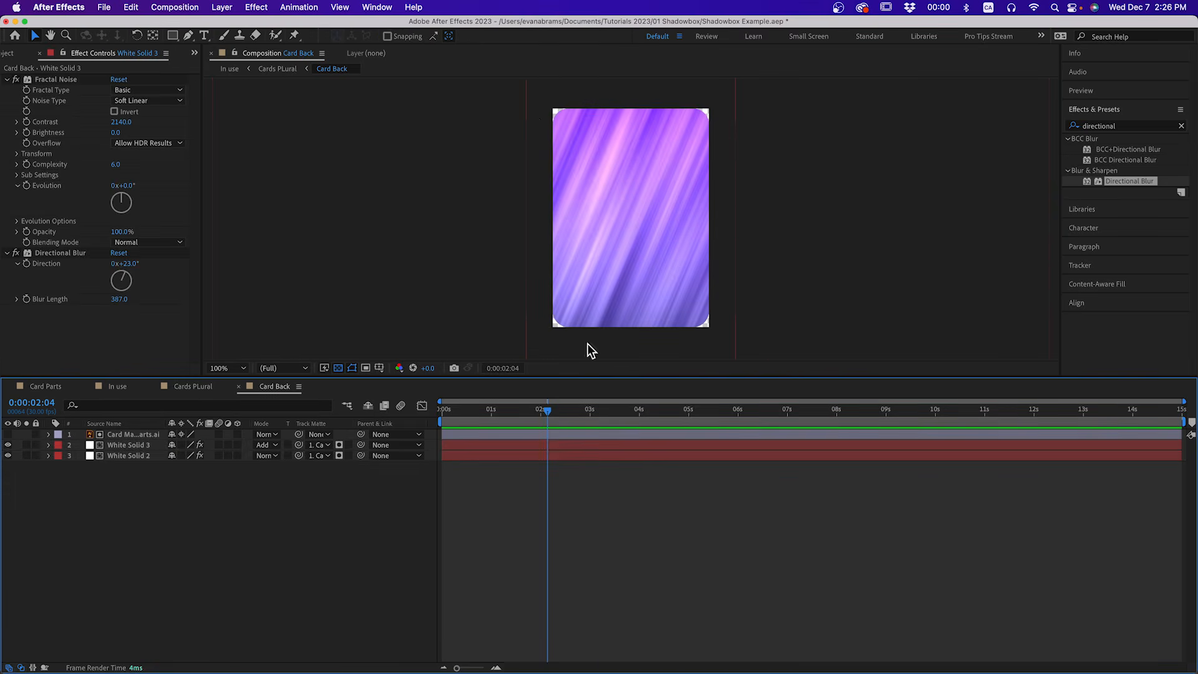
- Reset the Scale of White Solid 3 and White Solid 2 in Card Back to 100%
click(132, 445)
key(s)
shift+click(134, 466)
key(s)
click(143, 446)
shift+click(142, 455)
key(s)
click(95, 477)
shift+click(97, 456)
right_click(98, 457)
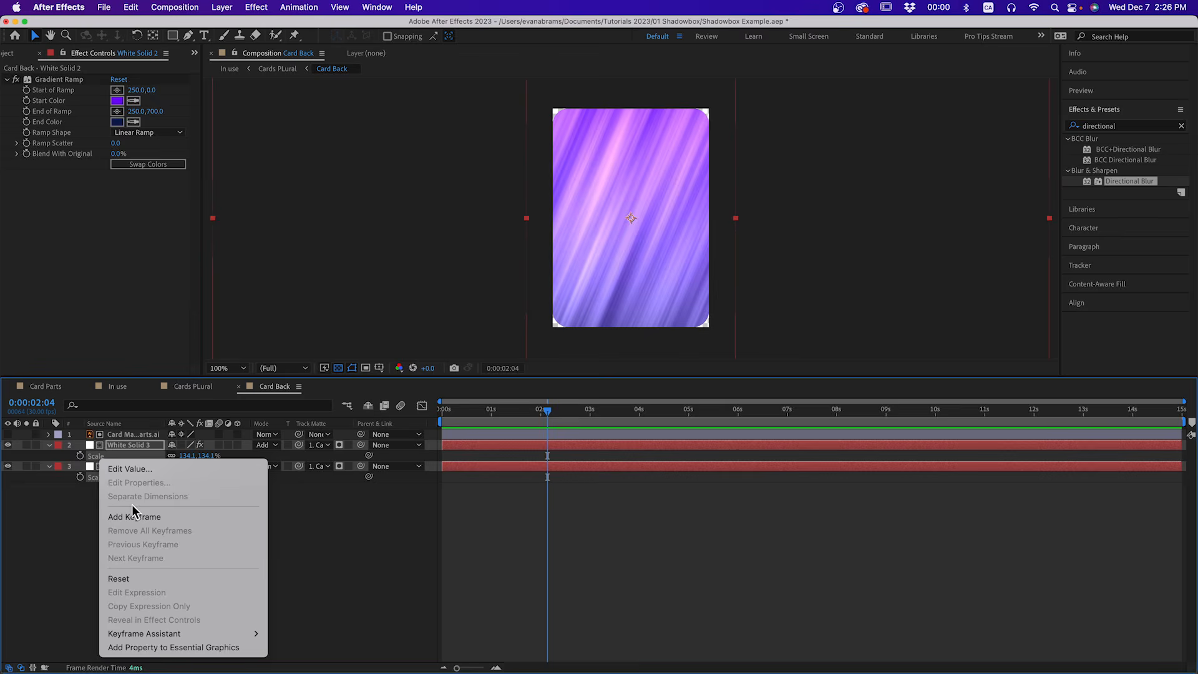
click(125, 578)
click(301, 532)
- Set the Directional Blur direction on White Solid 3 in Card Back to 135°
click(132, 444)
drag(128, 272, 134, 294)
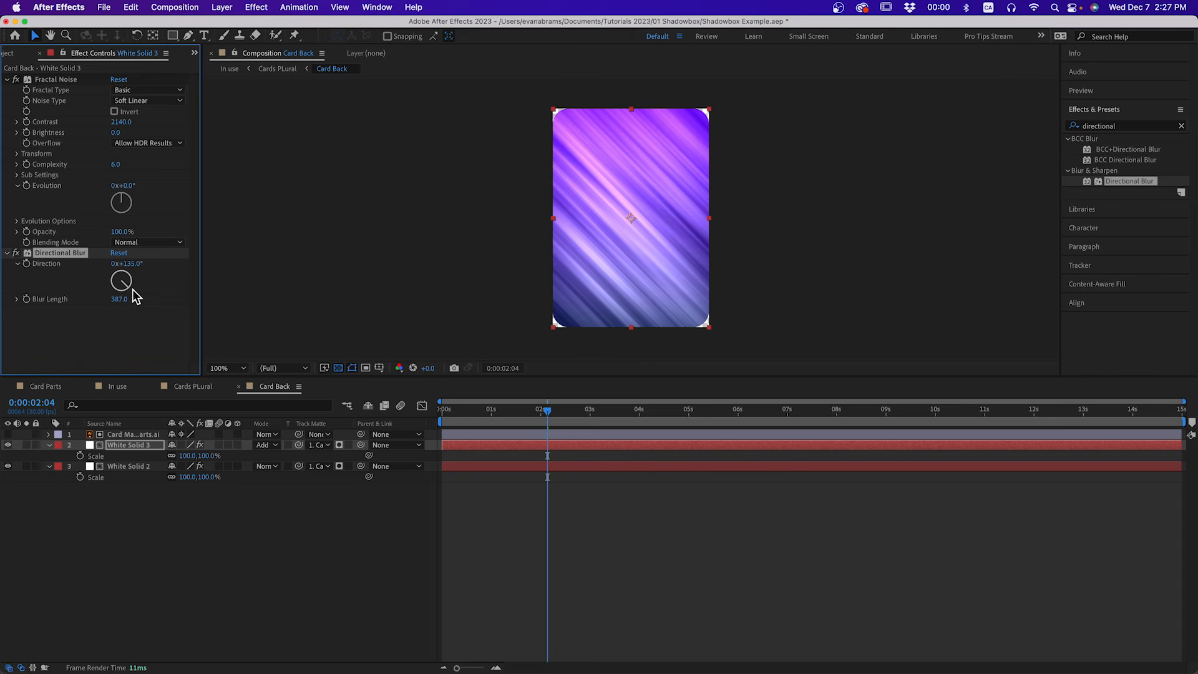
click(115, 466)
- Add an "ECA" text layer to Card Back in white Aktiv Grotesk Bold, scaled down and centred on the card
click(468, 535)
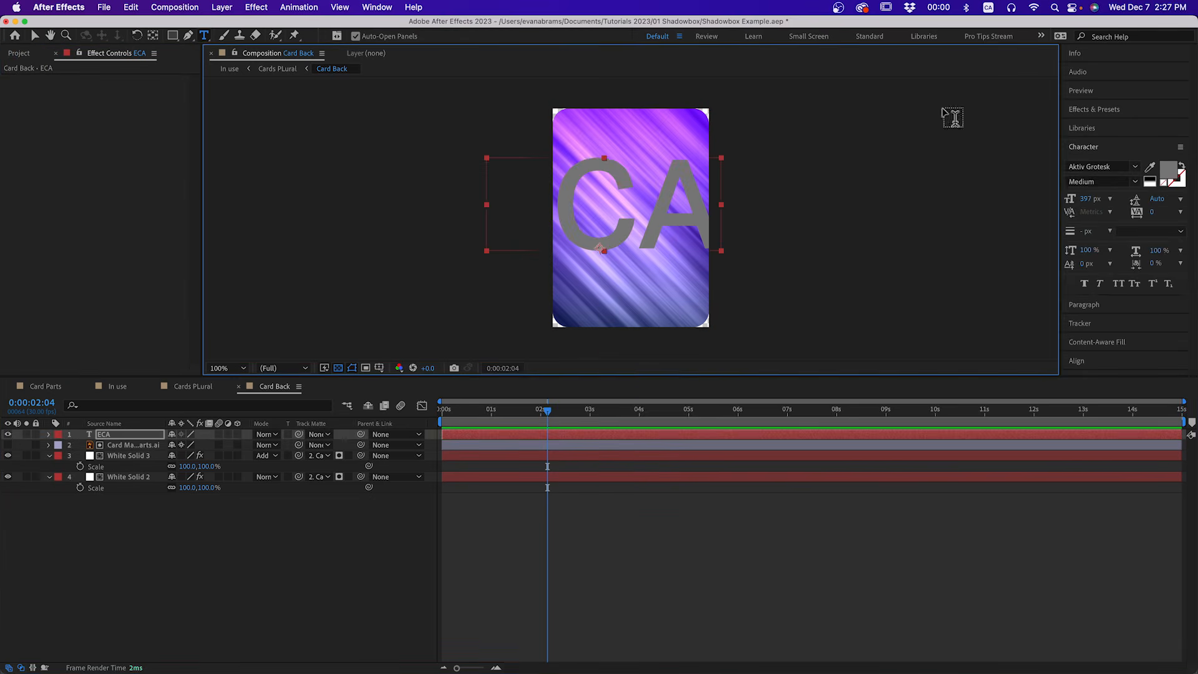
click(1134, 181)
click(1103, 302)
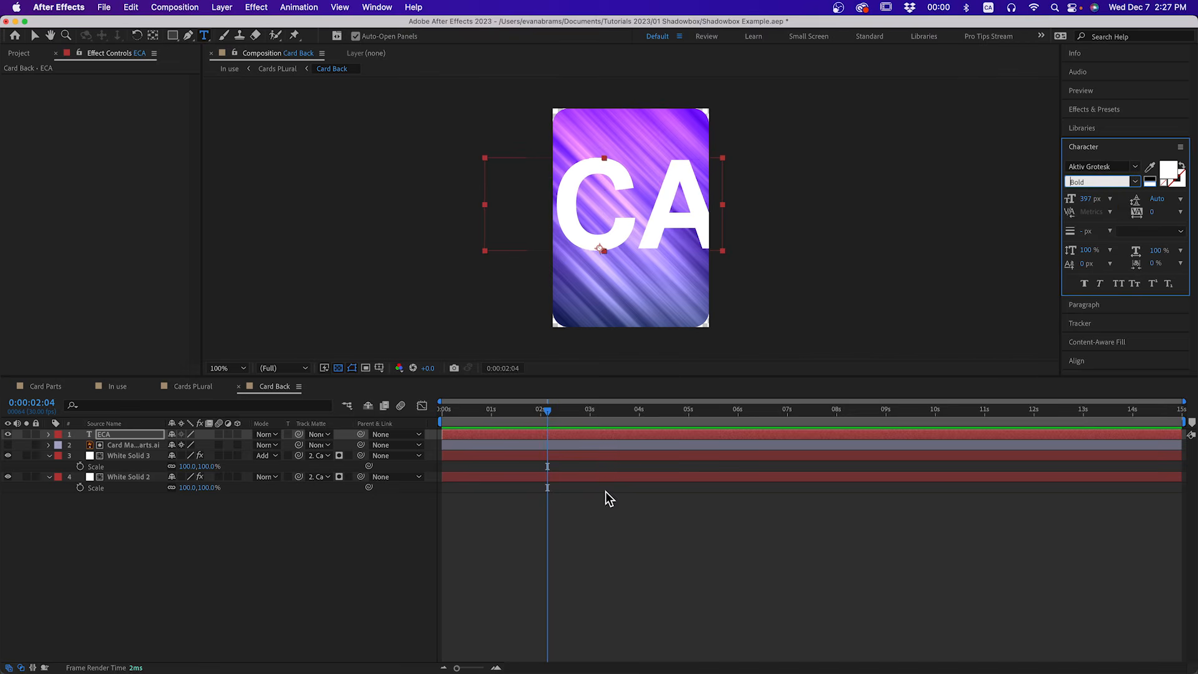
click(598, 508)
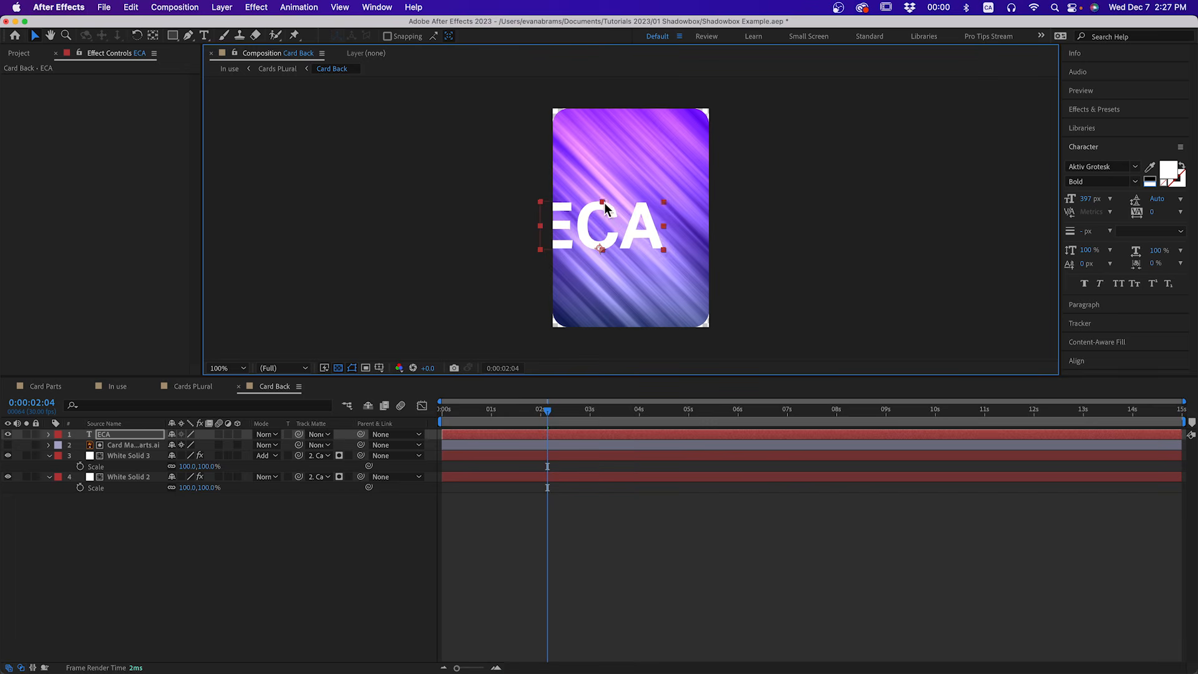
drag(604, 204, 634, 198)
key(w)
key(v)
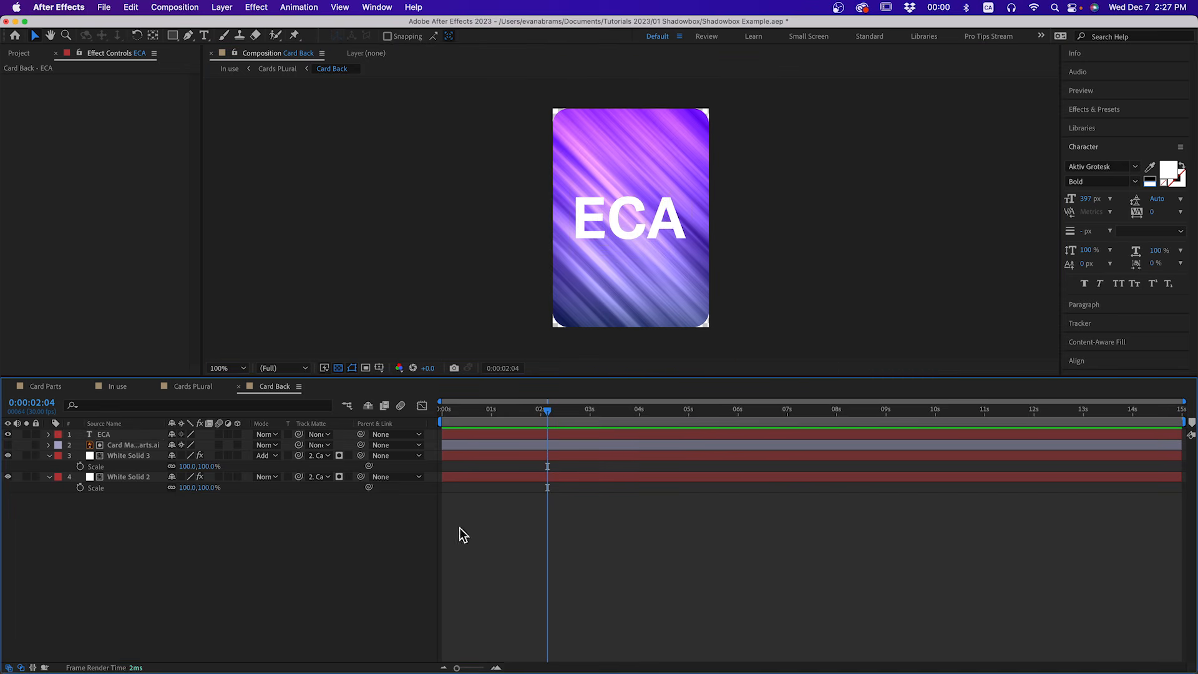
- Make the Card Back layer 3D in the Cards PLural composition
click(193, 387)
click(126, 508)
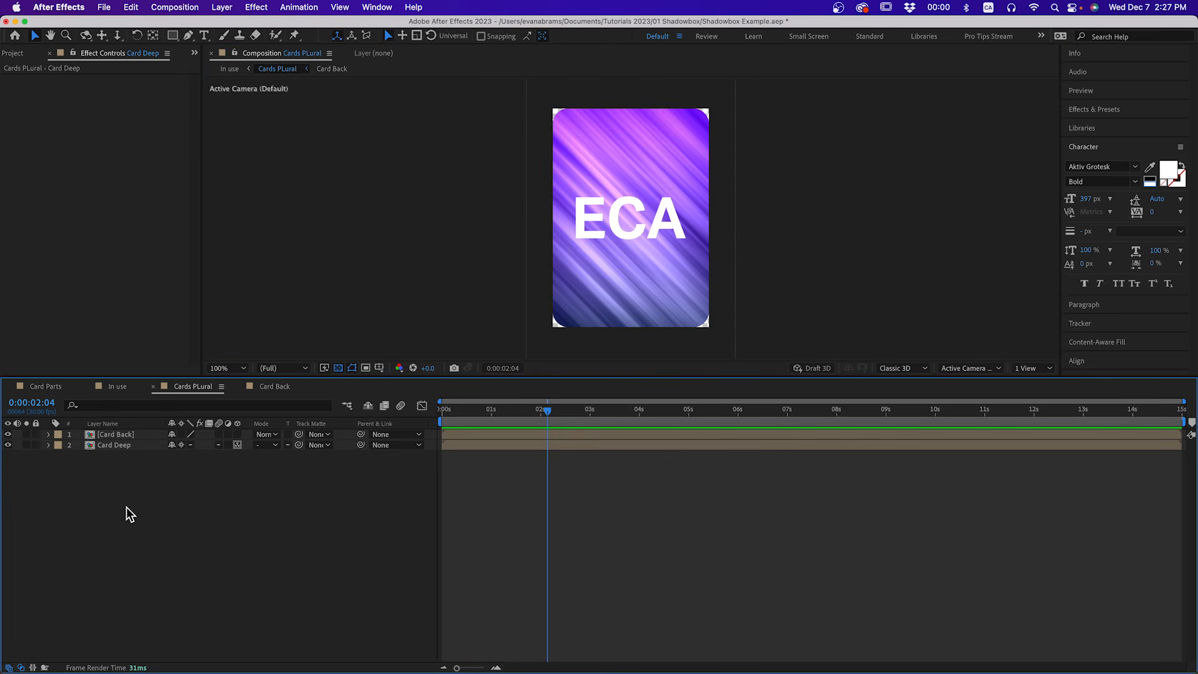
click(114, 436)
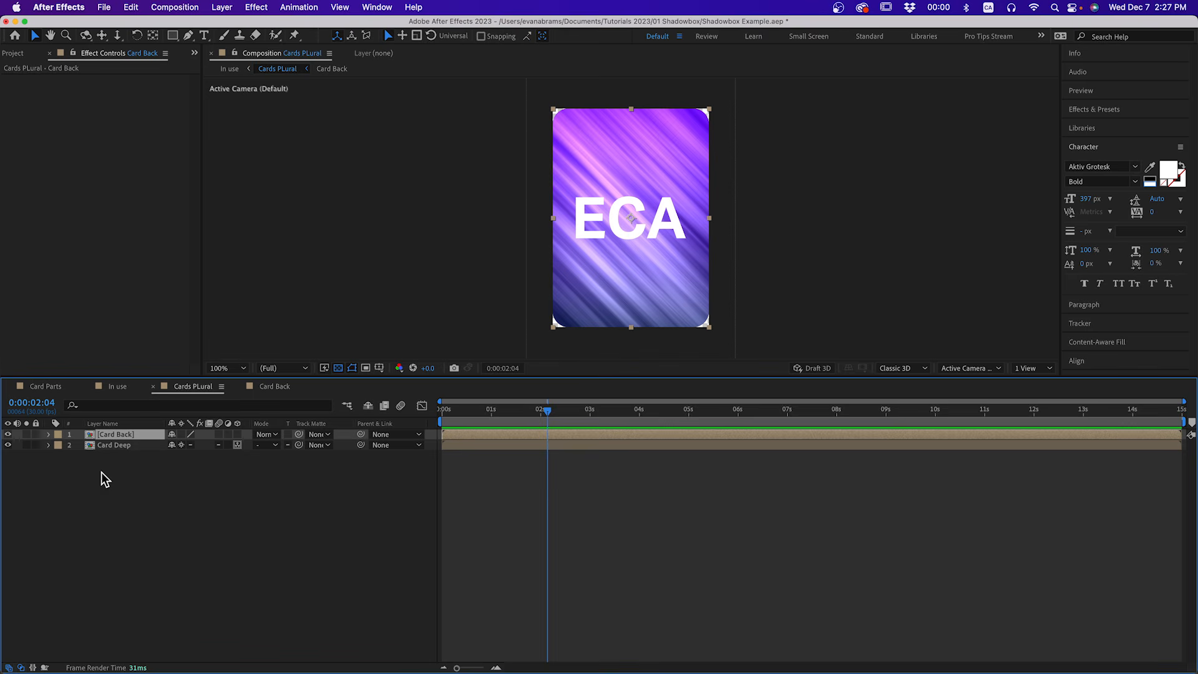
click(116, 446)
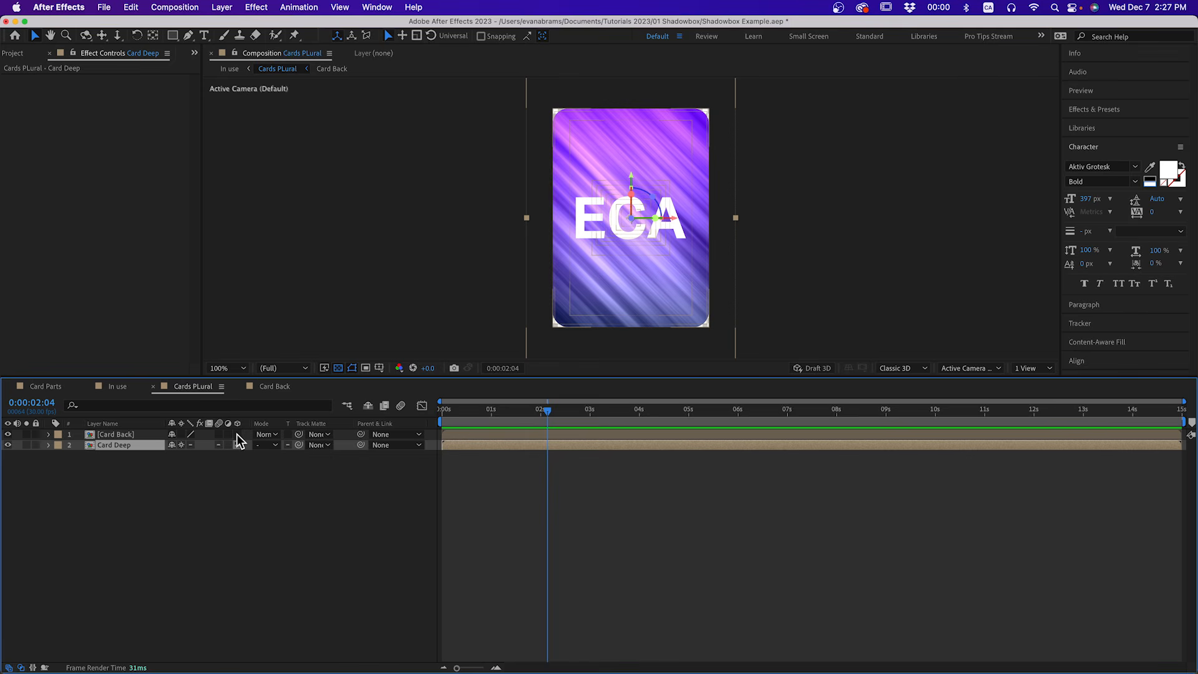
click(107, 466)
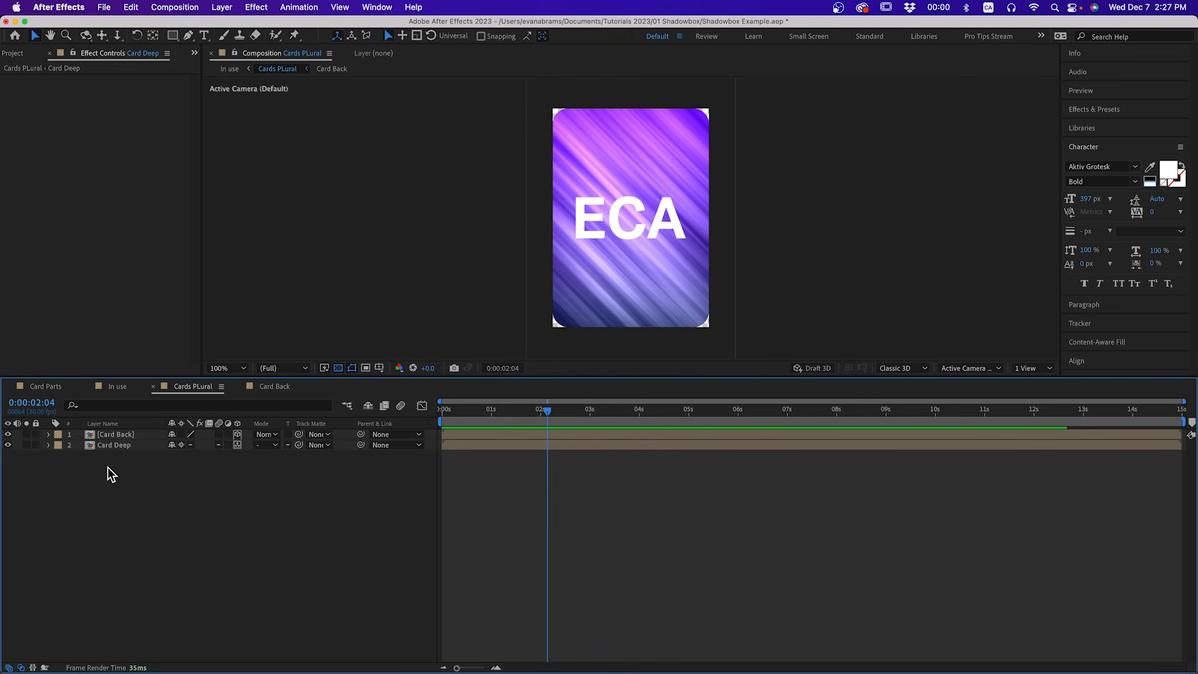
- Hide Card Deep in Cards PLural and look at the card back alone in In use and Card Back
click(7, 445)
key(Tab)
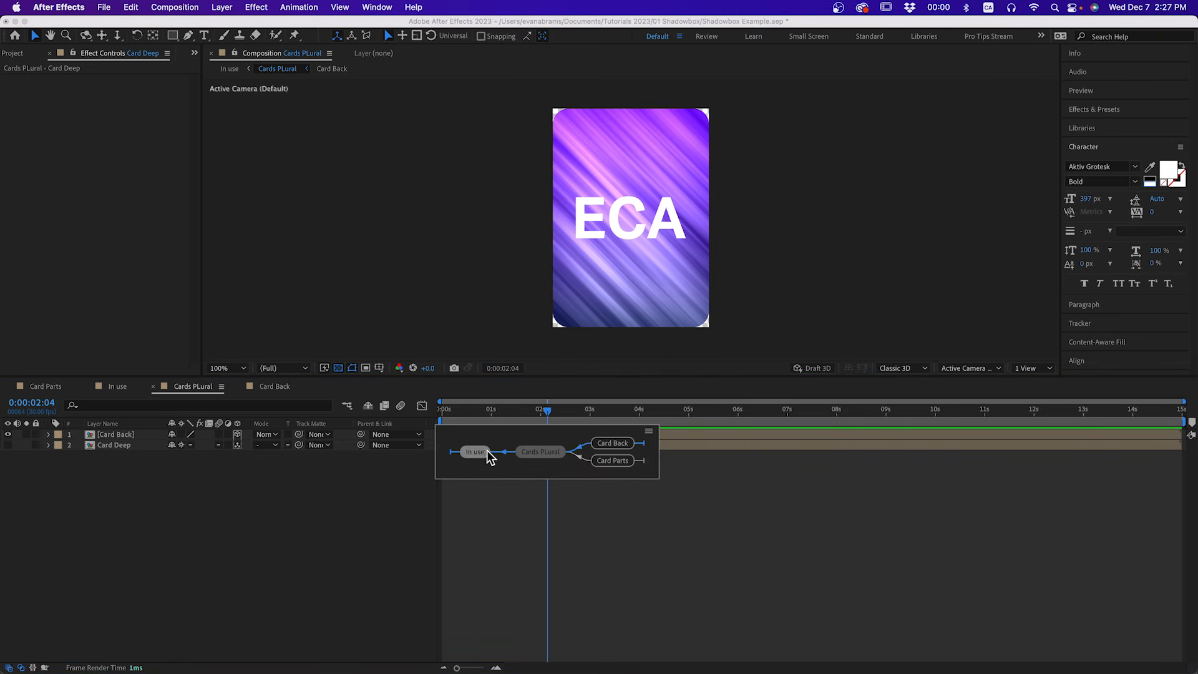
click(488, 458)
click(292, 390)
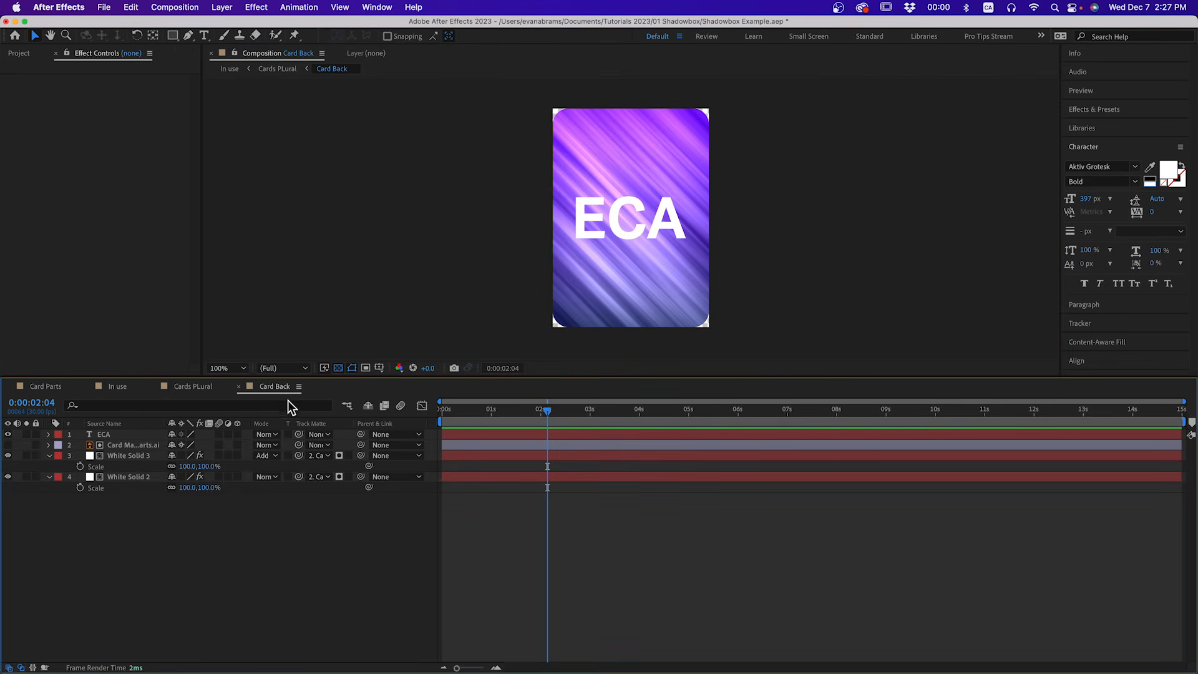
- Show Card Deep and hide Card Back in Cards PLural, and return to the In use composition
click(209, 385)
click(7, 445)
click(7, 434)
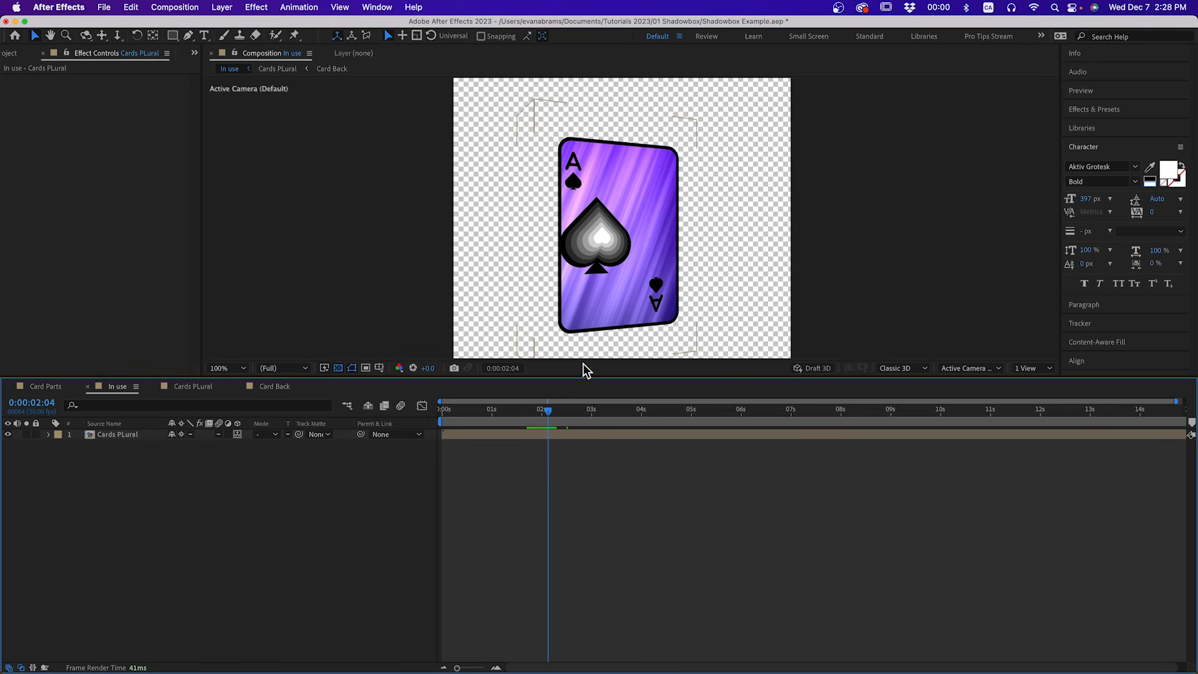
- Find the Dropdown Menu Control effect and apply it to the Cards PLural layer in In use
click(102, 436)
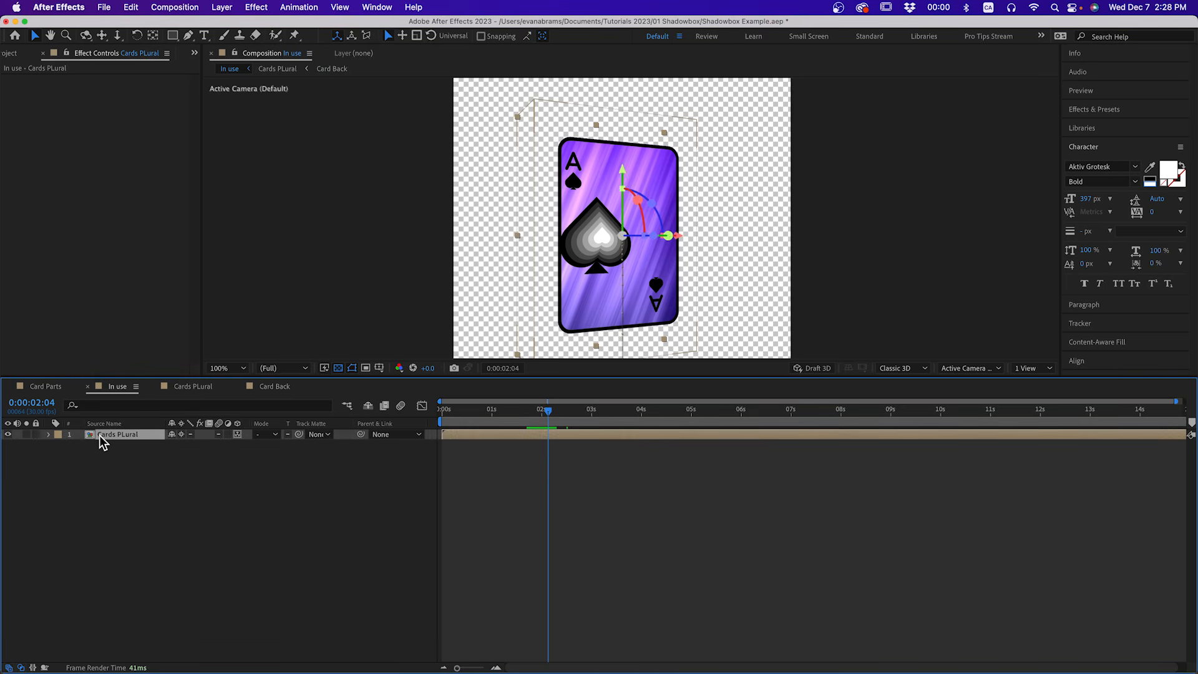
click(1119, 112)
text(drop)
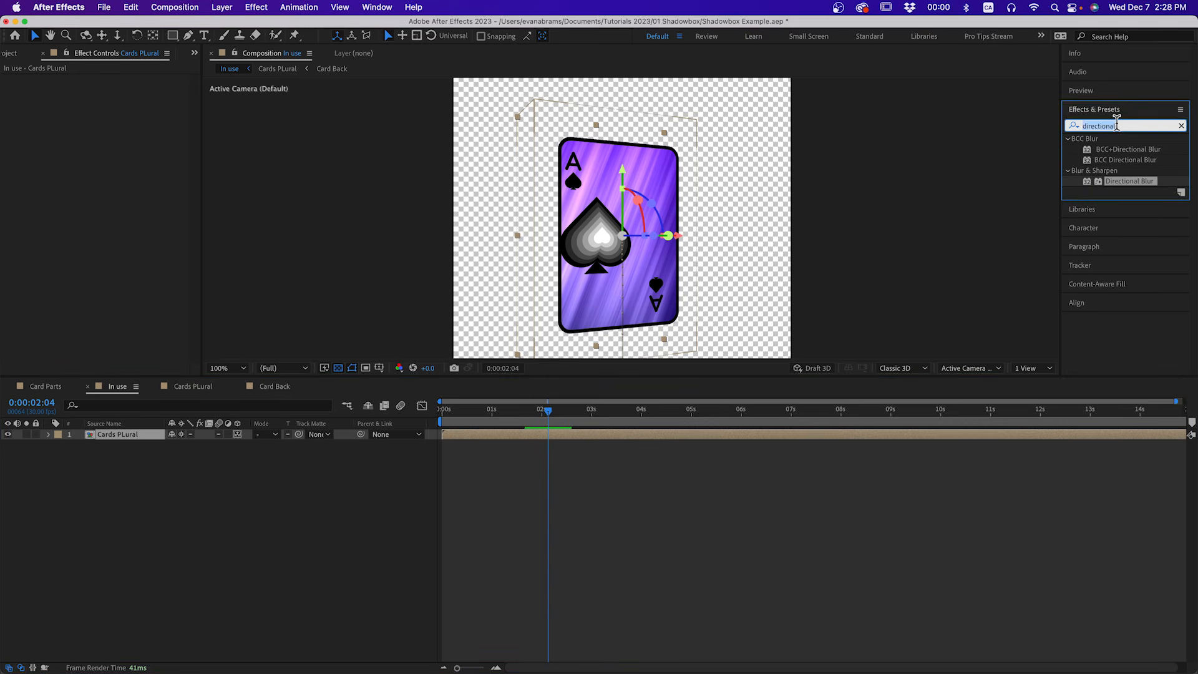
text(d)
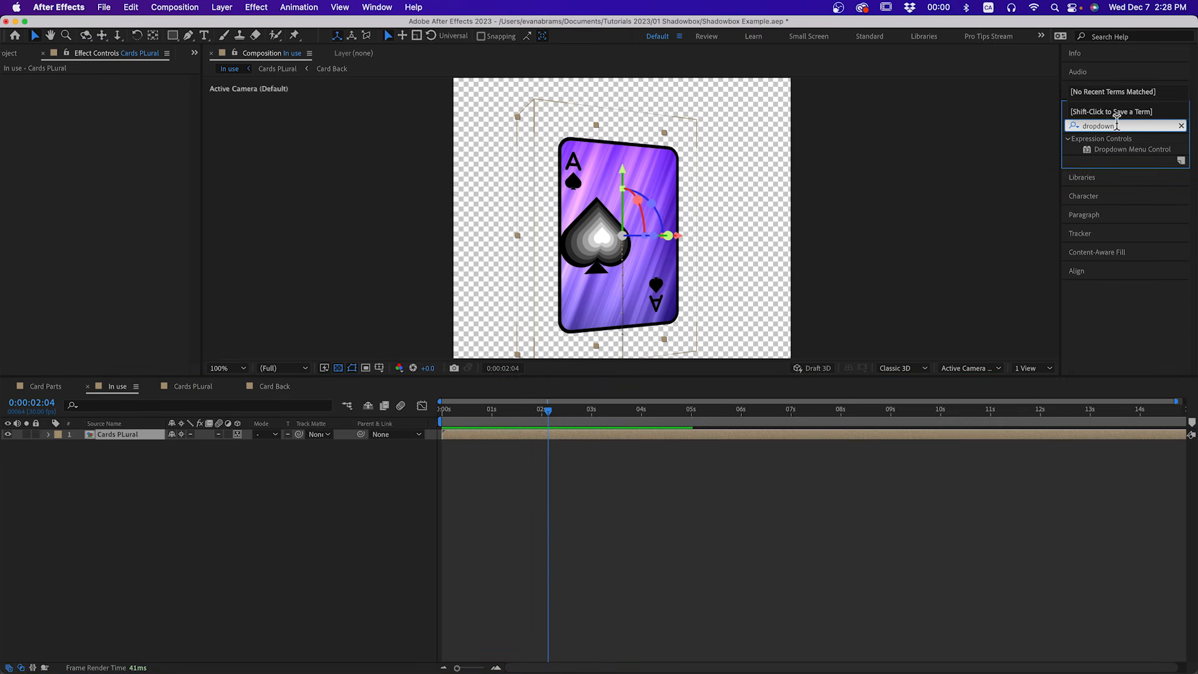
drag(1119, 151, 123, 442)
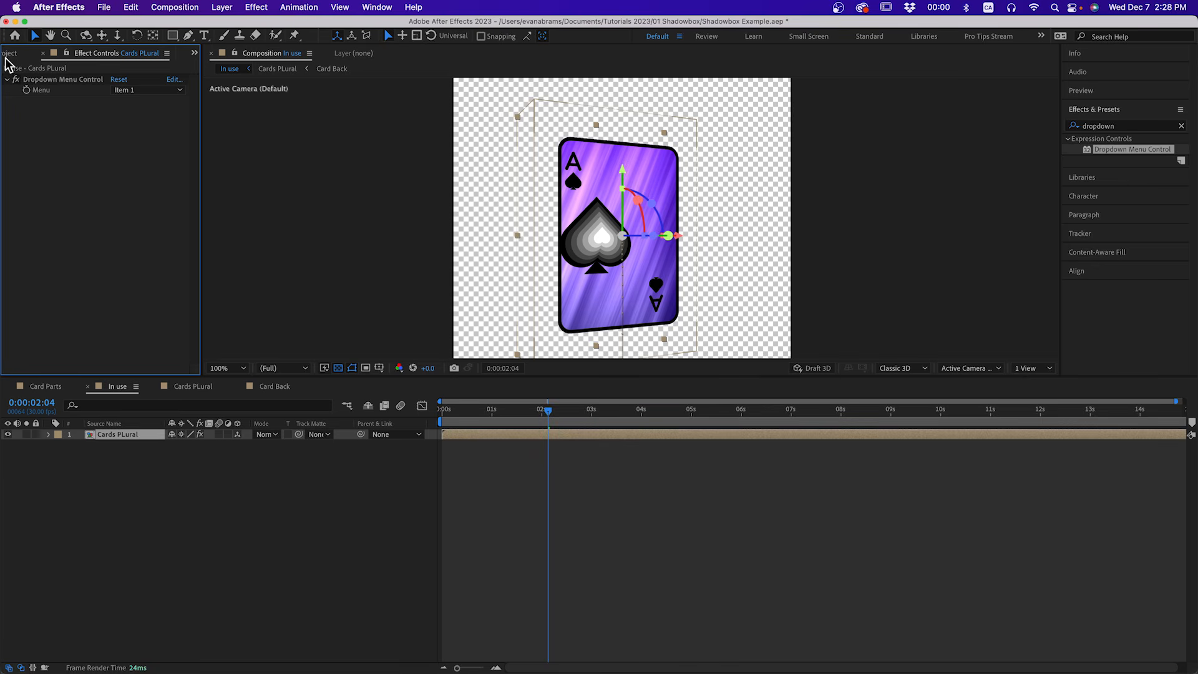
- Rename the first two dropdown menu items as "Back" and "Deep" and remove the third item
click(60, 81)
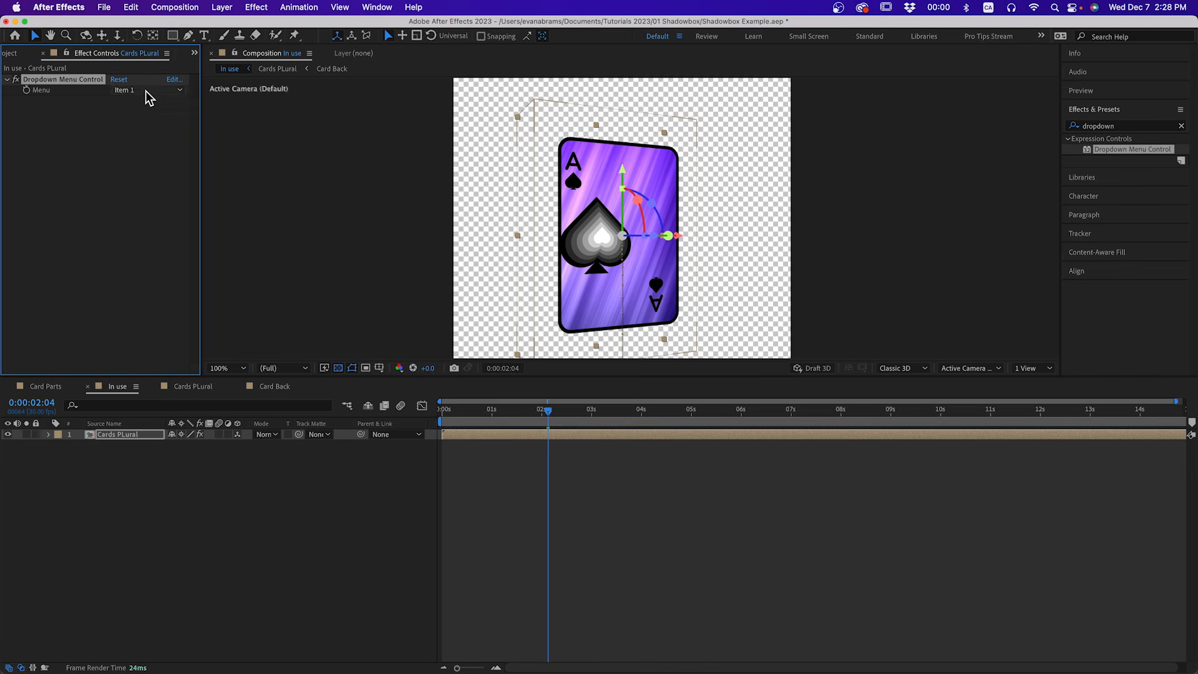
click(173, 79)
double_click(583, 323)
text(Back)
key(Return)
double_click(557, 338)
text(Deep)
key(Return)
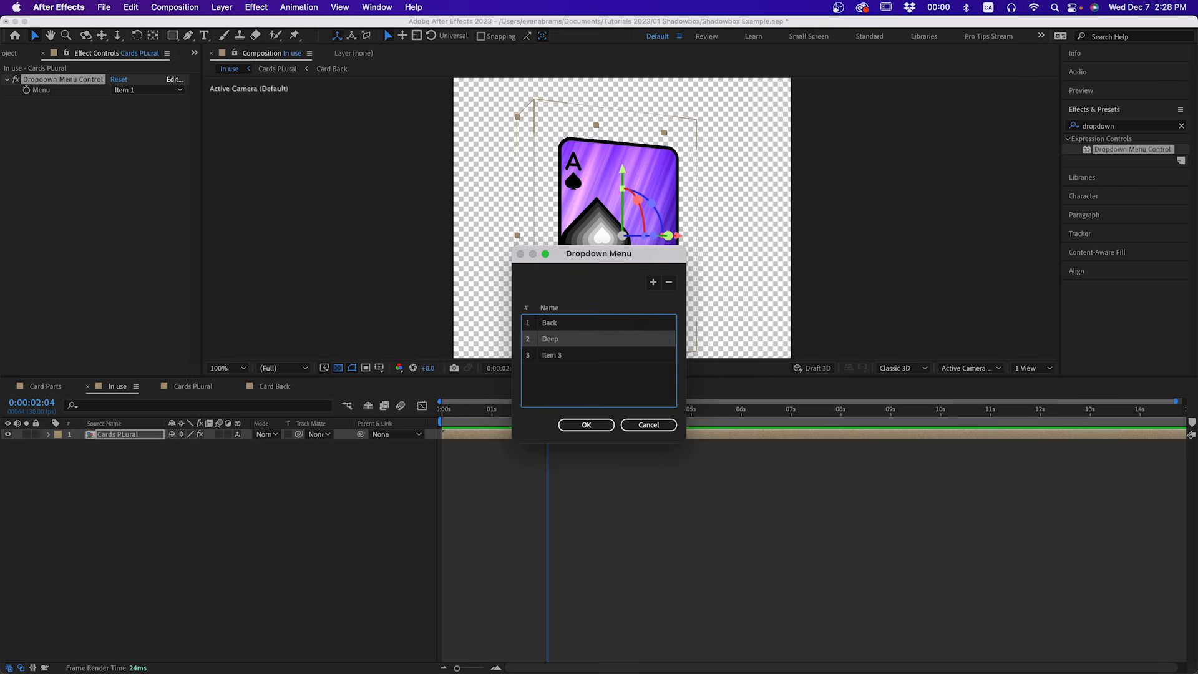
click(582, 355)
click(668, 282)
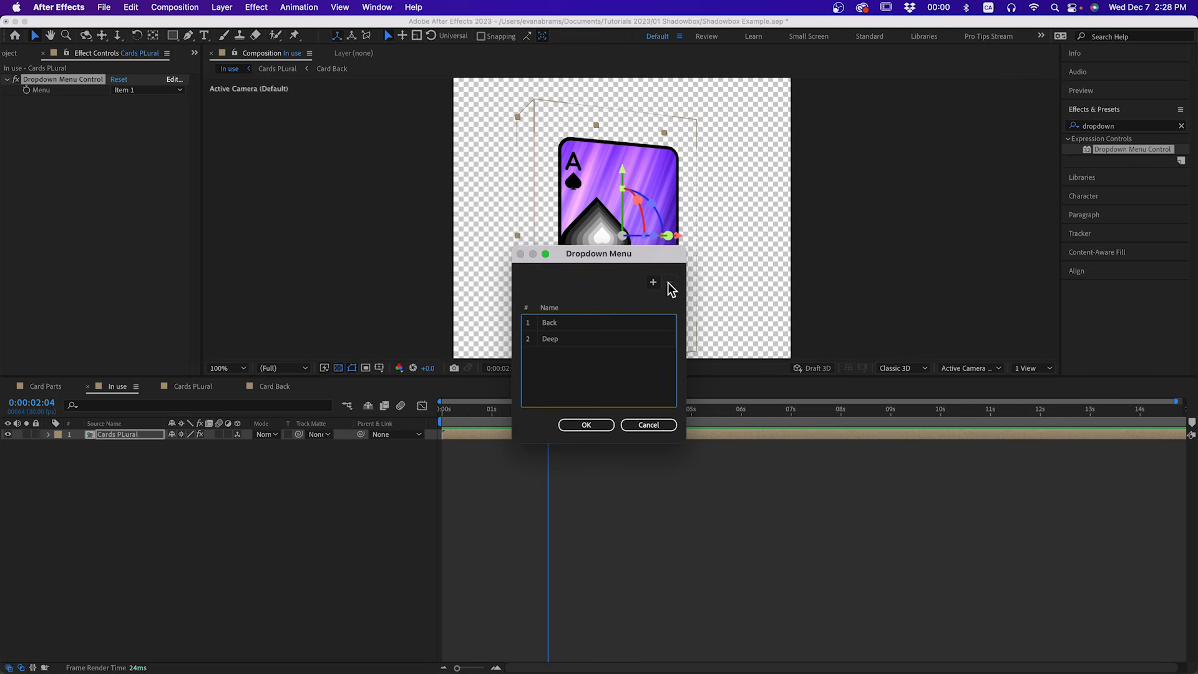
click(586, 424)
- Lock the effect controls to the Cards PLural layer and open the Cards PLural composition
click(66, 53)
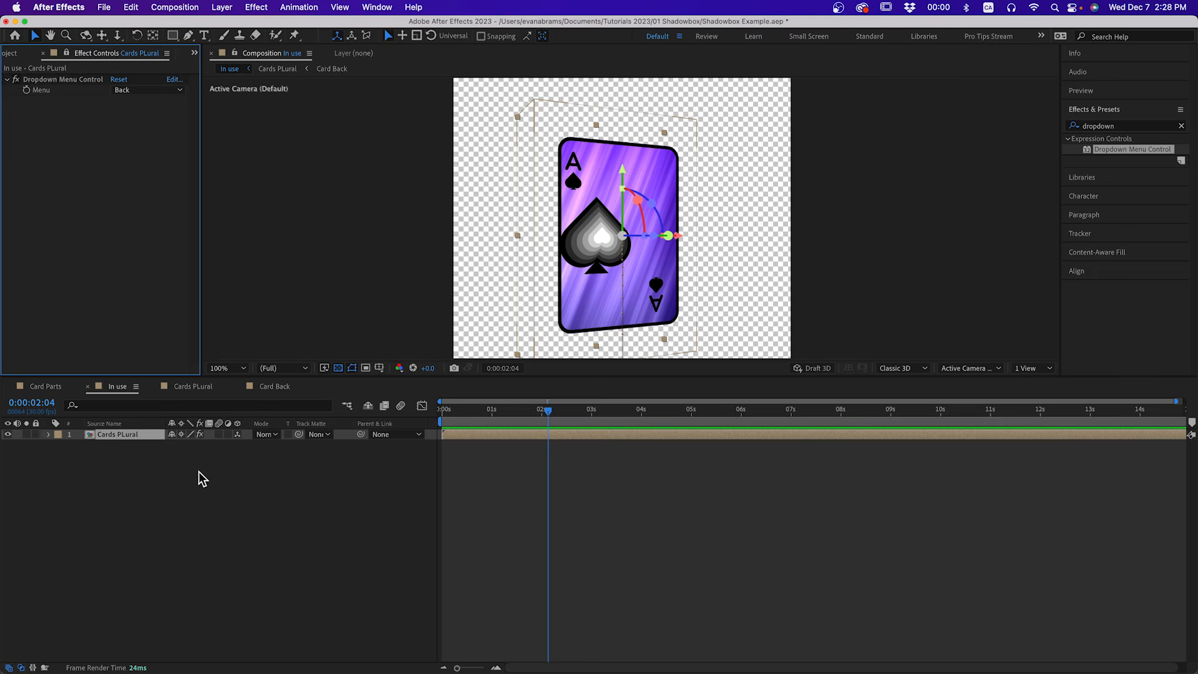
double_click(503, 435)
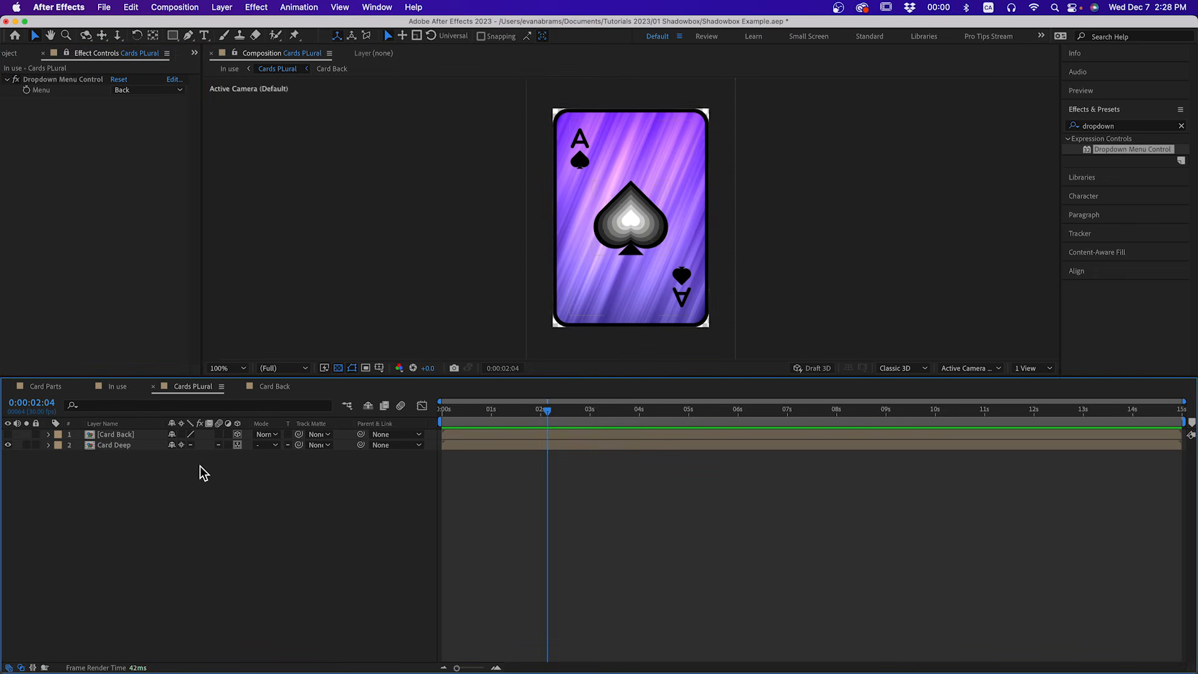
- Show the Card Back layer and reveal the Opacity property of both Card Back and Card Deep
click(8, 434)
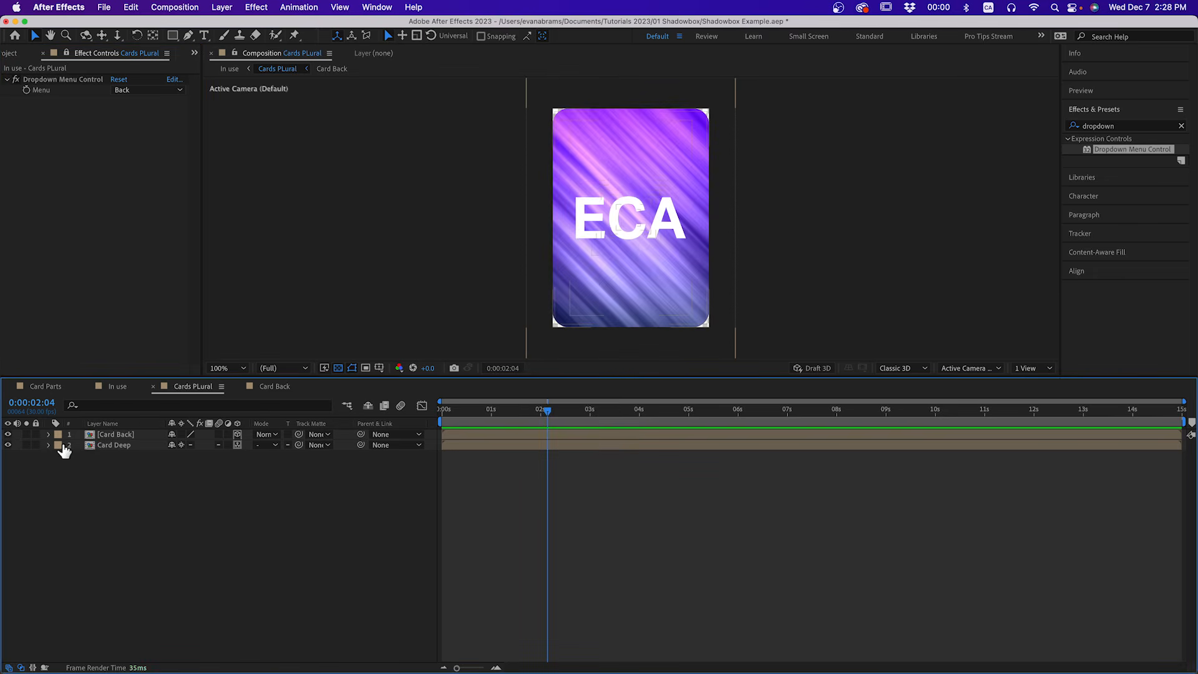
click(103, 434)
shift+click(103, 444)
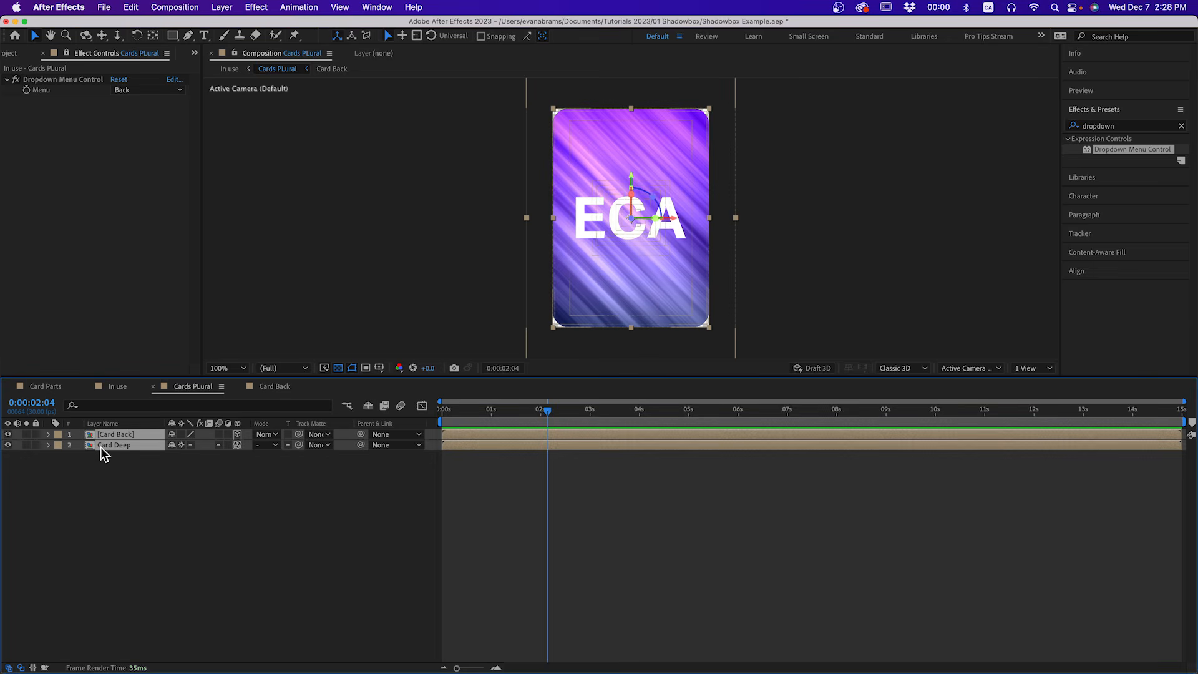
key(t)
- Write a Card Back Opacity expression that stores the Cards PLural Menu value in m and uses if (m == index) {100} else {0}
alt+click(80, 445)
text(var m =)
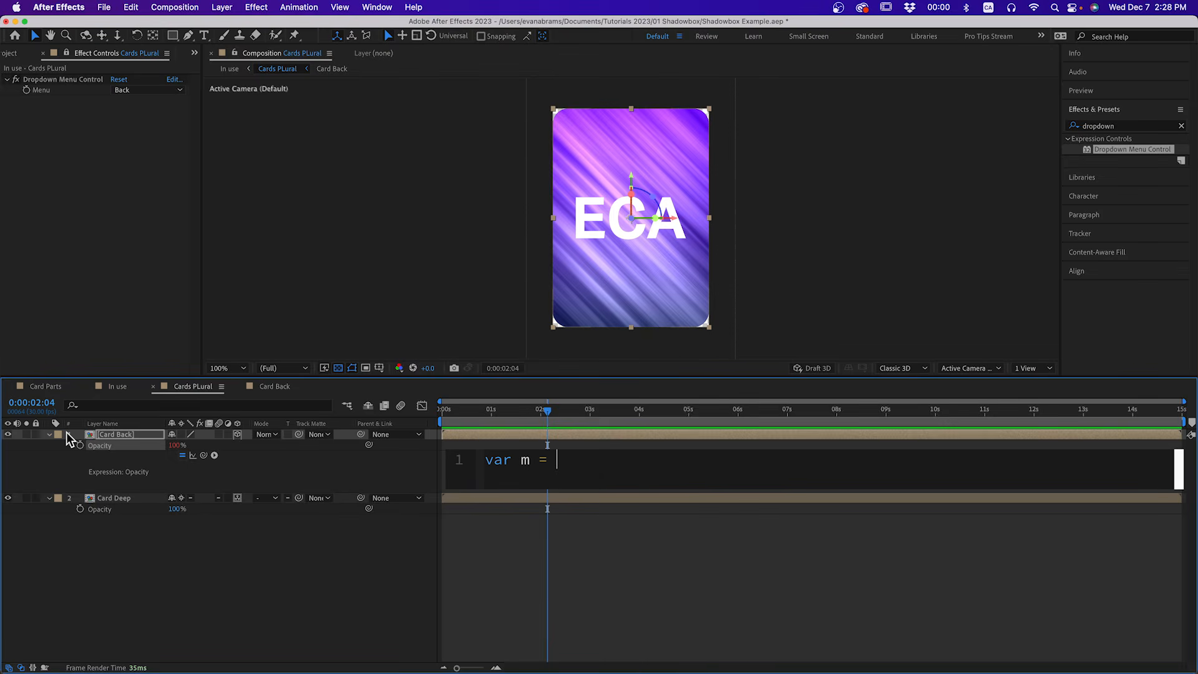
drag(203, 455, 39, 91)
text(.value;)
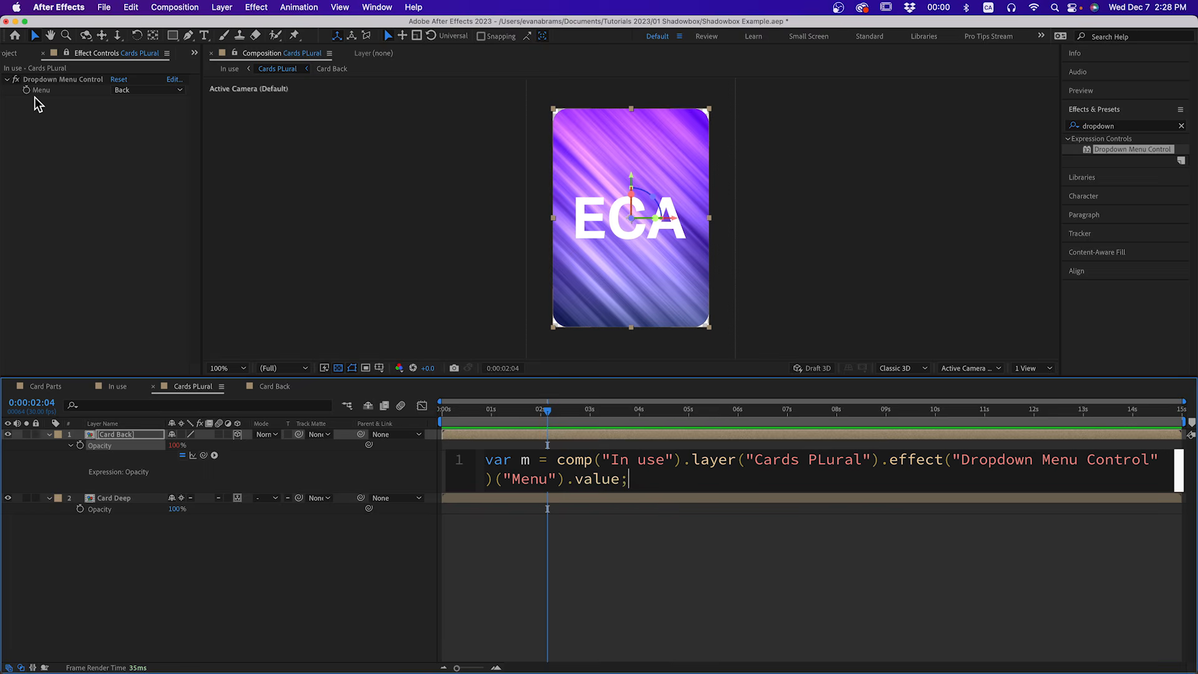
key(Return)
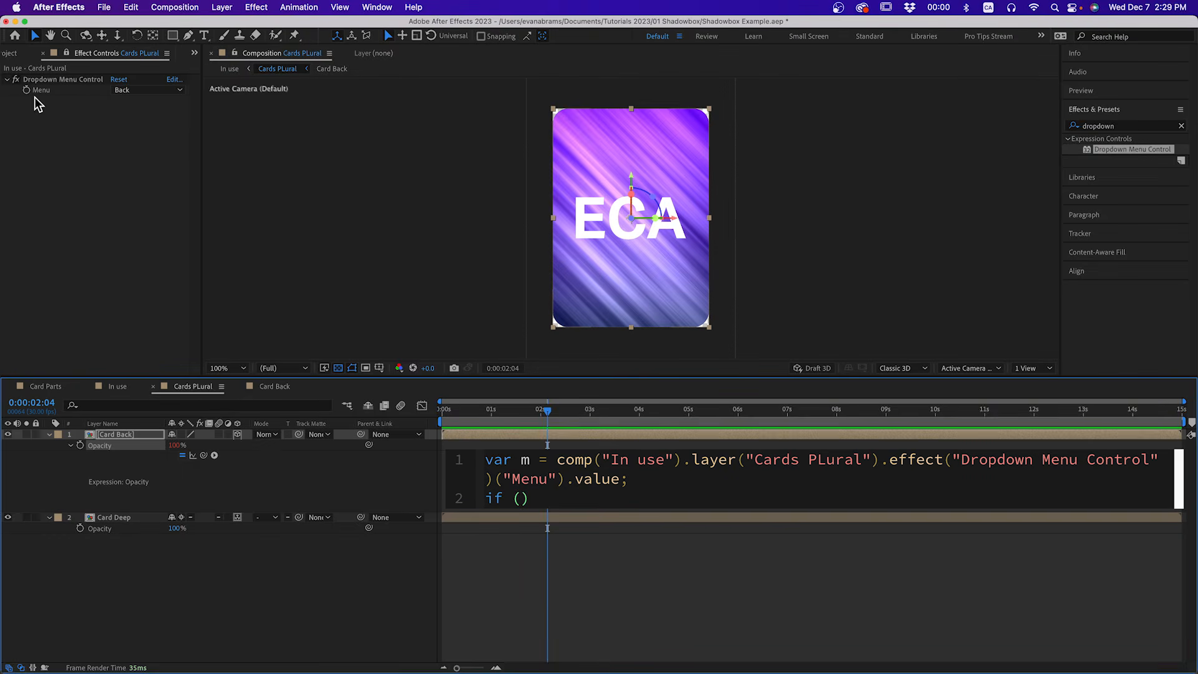
text(m == index))
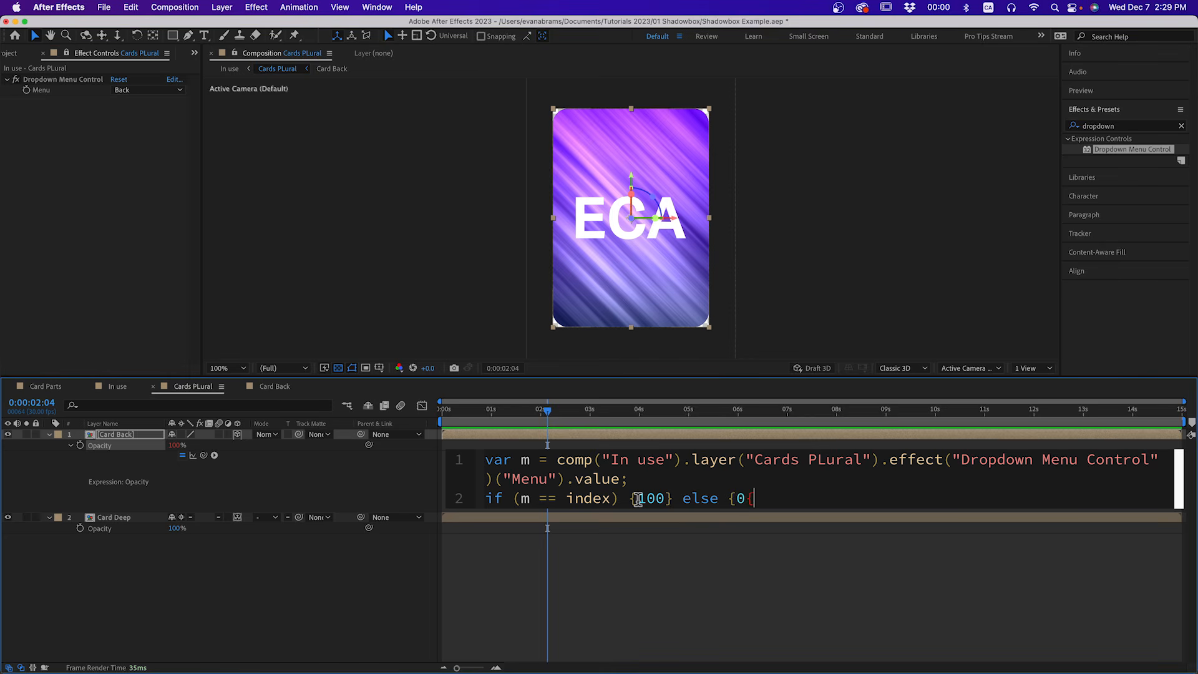
- Copy Card Back's entire opacity expression and paste it as the Opacity expression of Card Deep
key(super+a)
click(807, 501)
key(super+a)
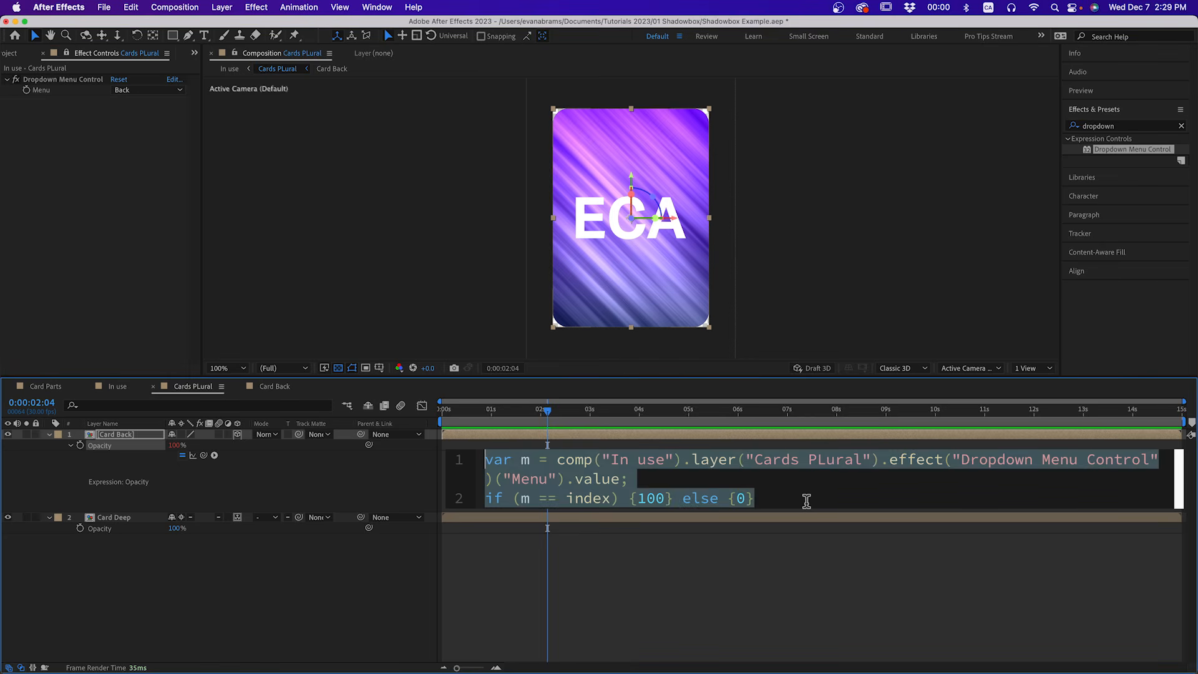
key(super+c)
click(622, 546)
alt+click(80, 528)
key(super+v)
click(312, 589)
- Test the dropdown control by switching Menu to Deep and back to Back
click(143, 90)
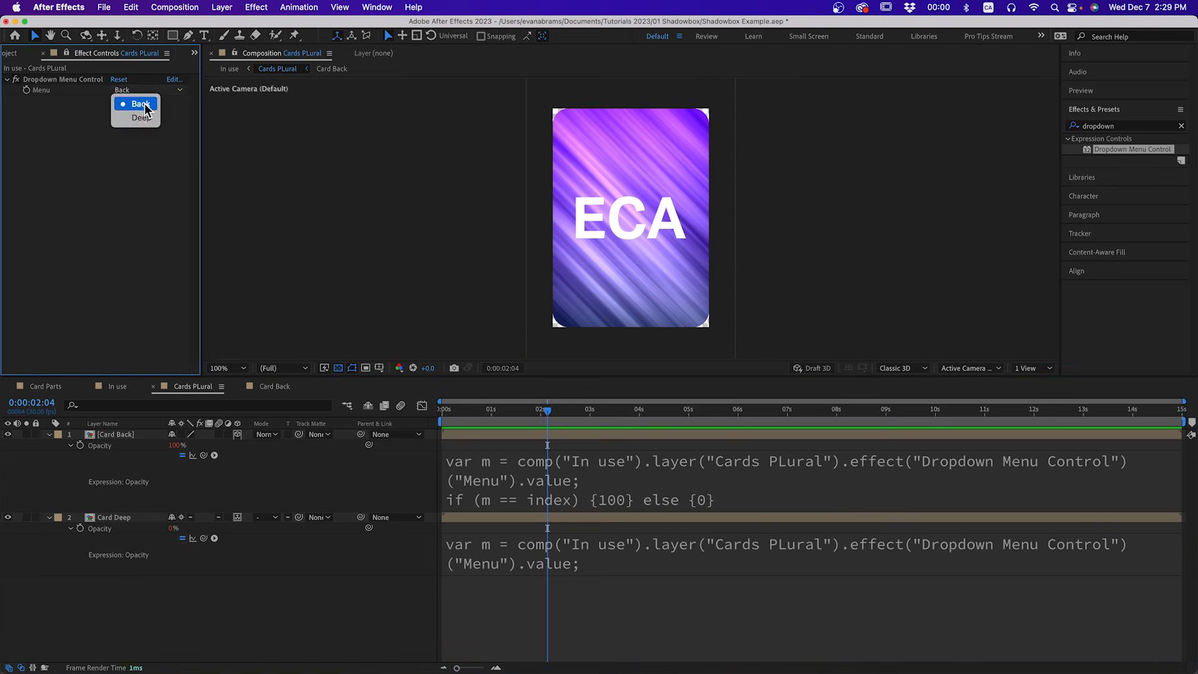
click(142, 118)
click(144, 90)
click(140, 104)
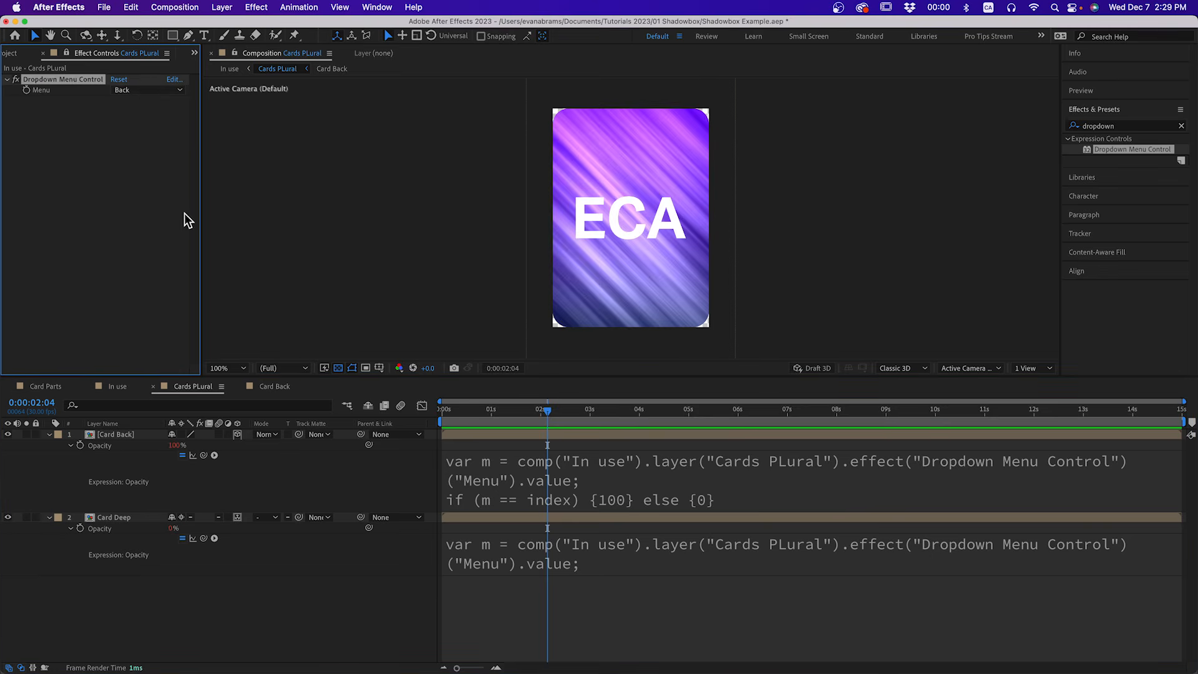
- Return to the In use composition and set the Cards PLural dropdown Menu to Deep
click(118, 386)
click(502, 533)
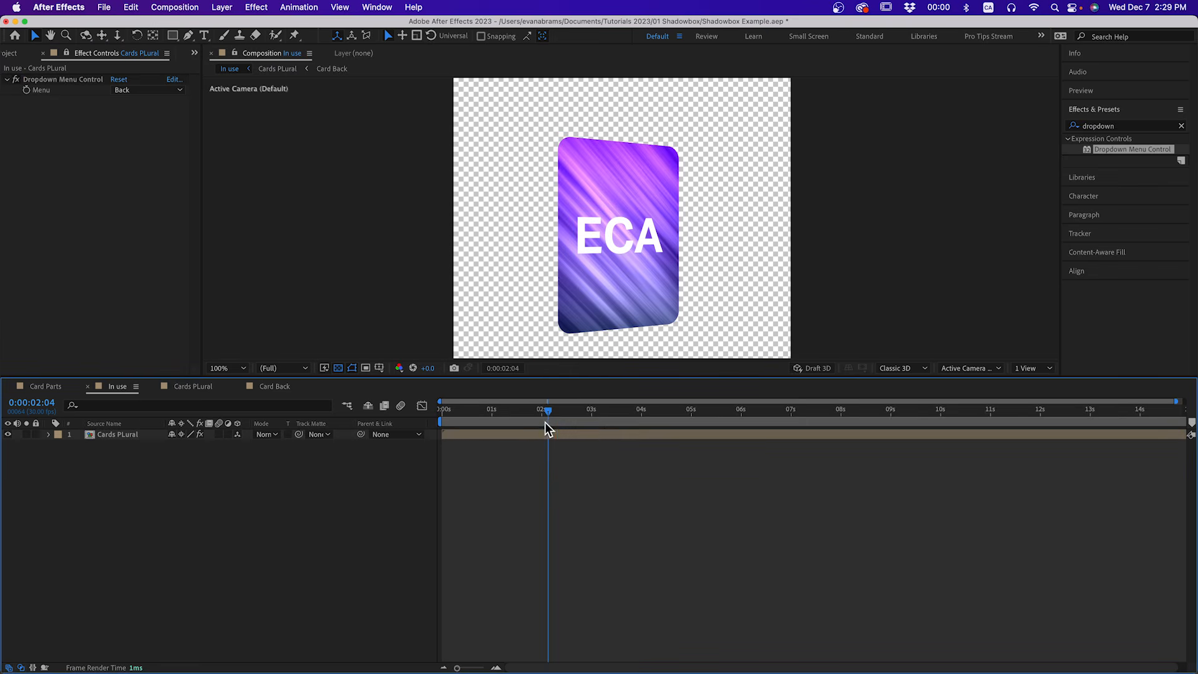
click(548, 437)
click(144, 91)
click(145, 117)
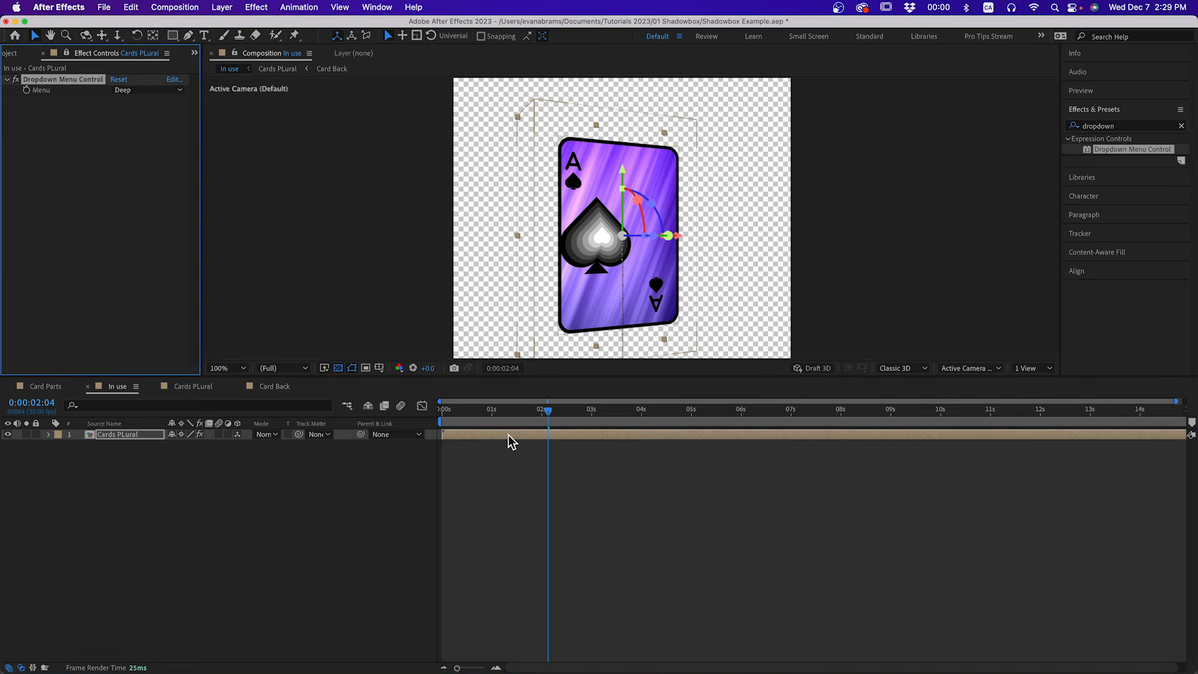
- Reveal the Cards PLural keyframes, move to 0:00:01:24 and set Menu to Back
key(u)
drag(547, 428, 530, 420)
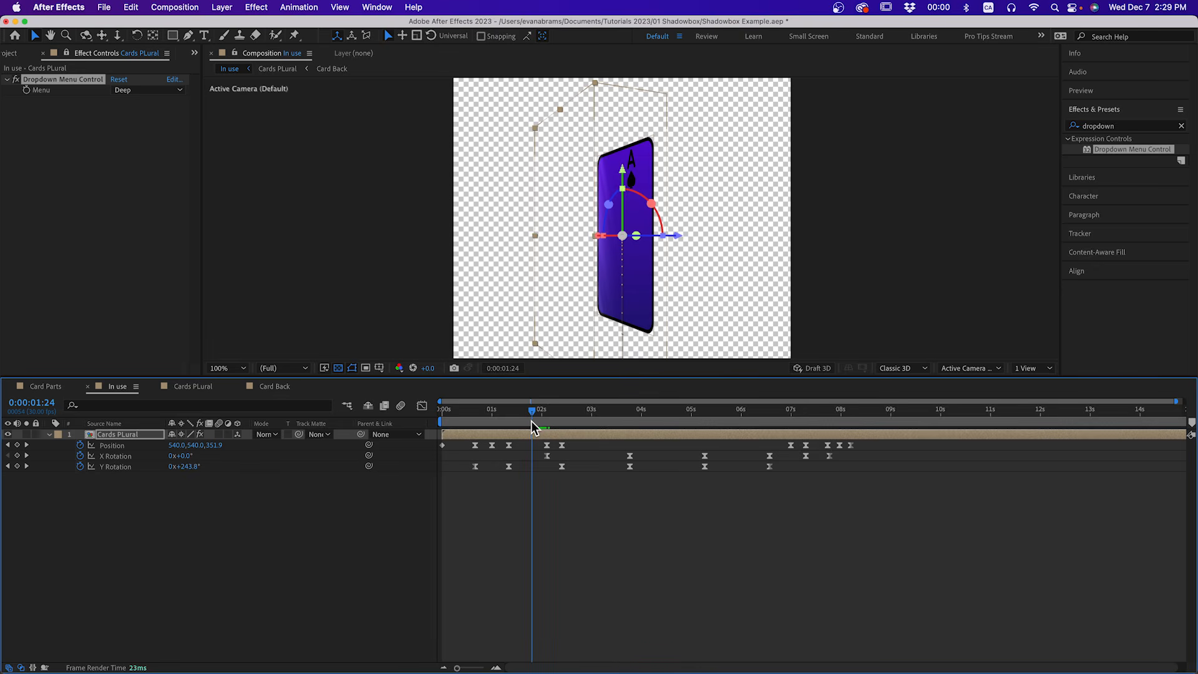
click(161, 91)
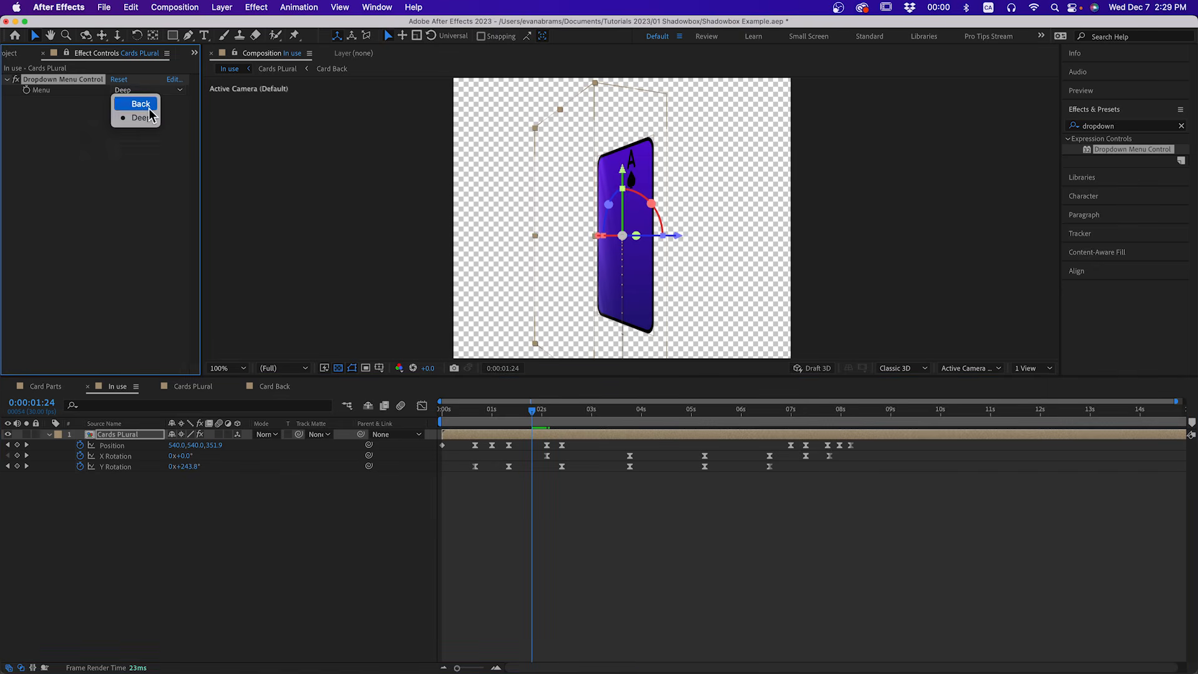
click(153, 108)
click(518, 539)
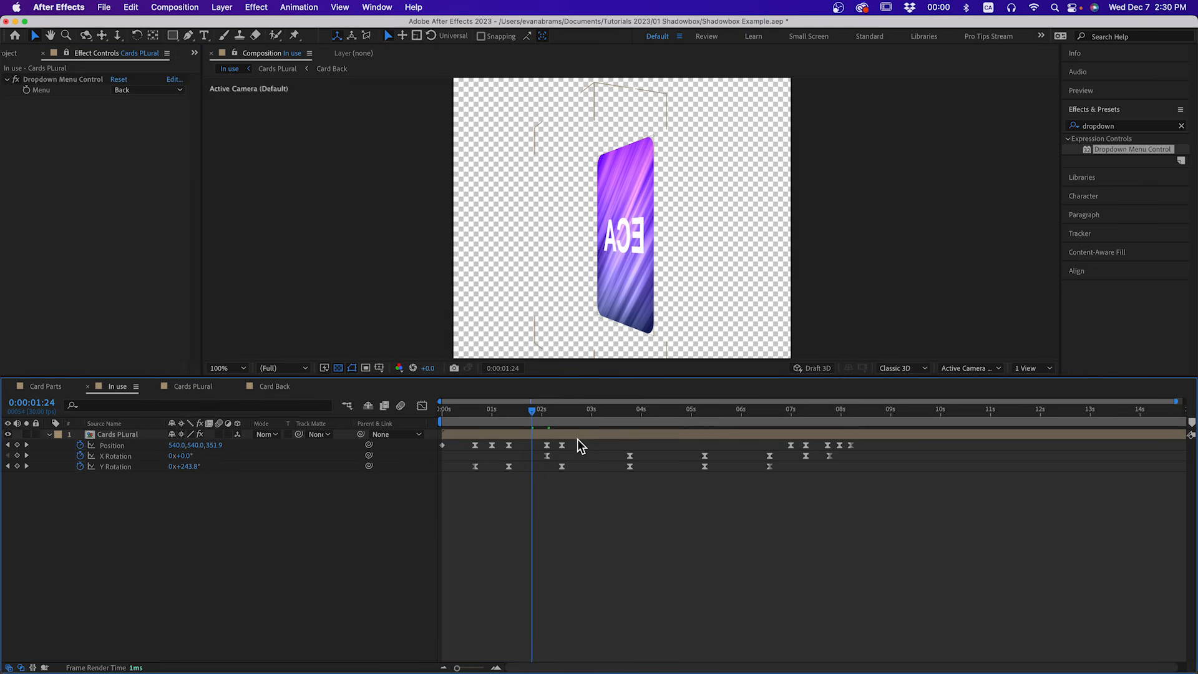
- Flip the Card Back layer horizontally inside Cards PLural and return to the In use composition
double_click(627, 432)
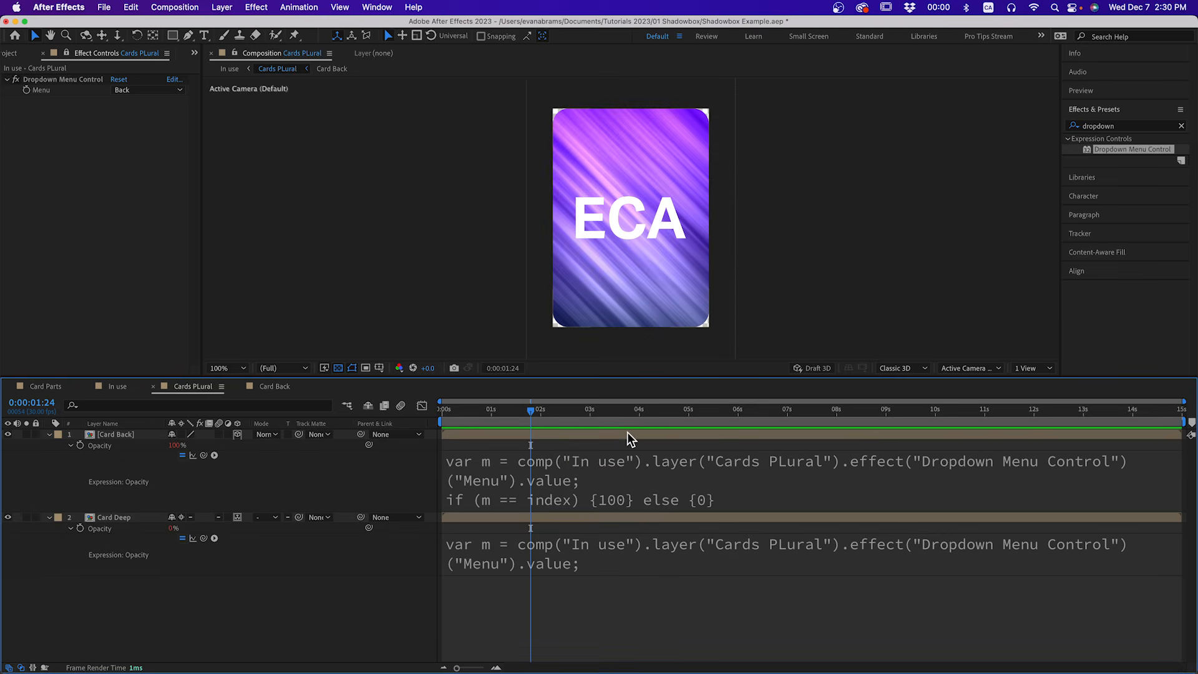
click(566, 431)
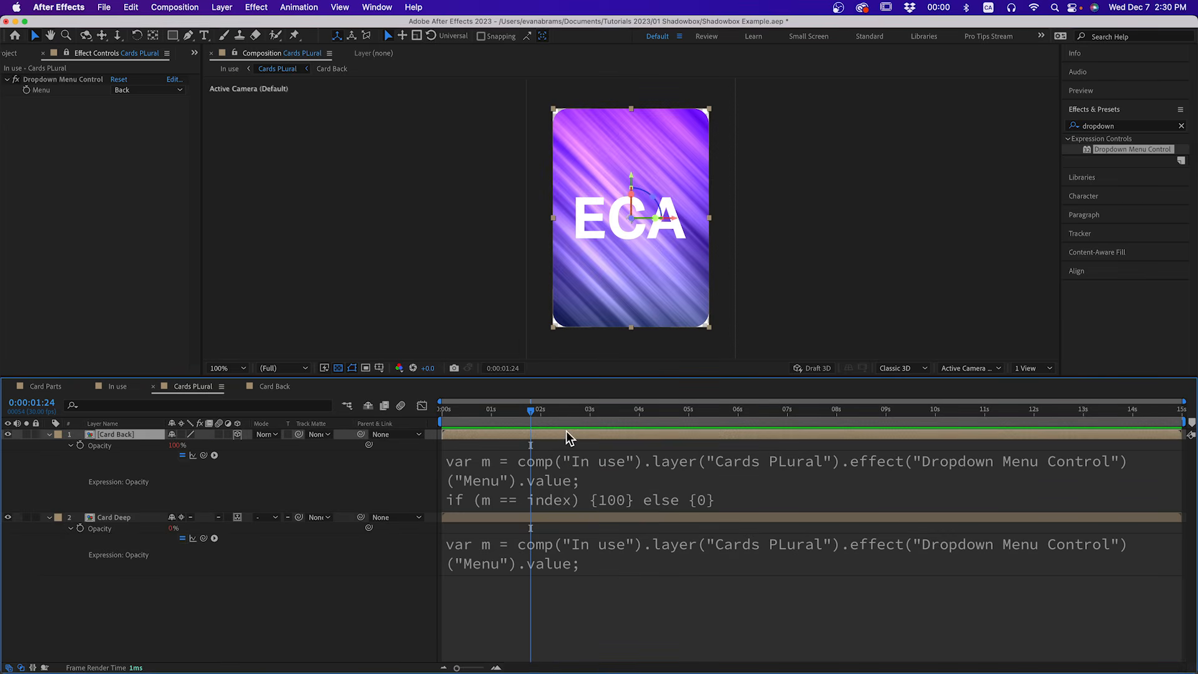
right_click(605, 227)
mouse_move(642, 292)
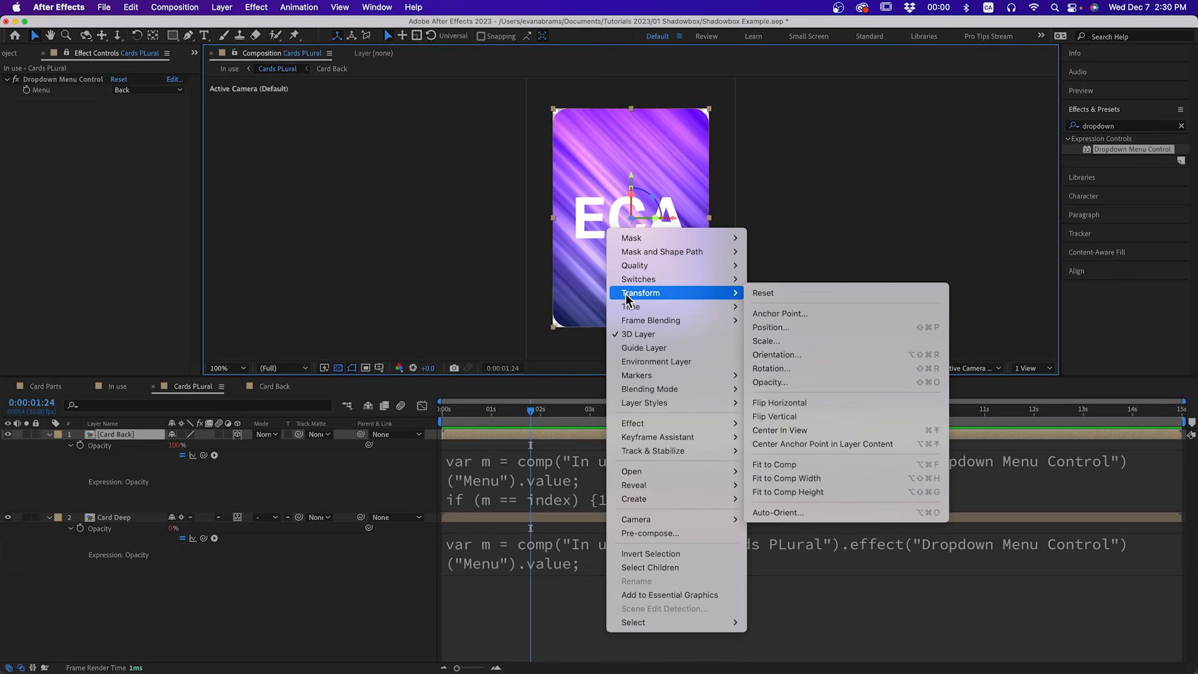
click(806, 399)
key(Tab)
click(538, 486)
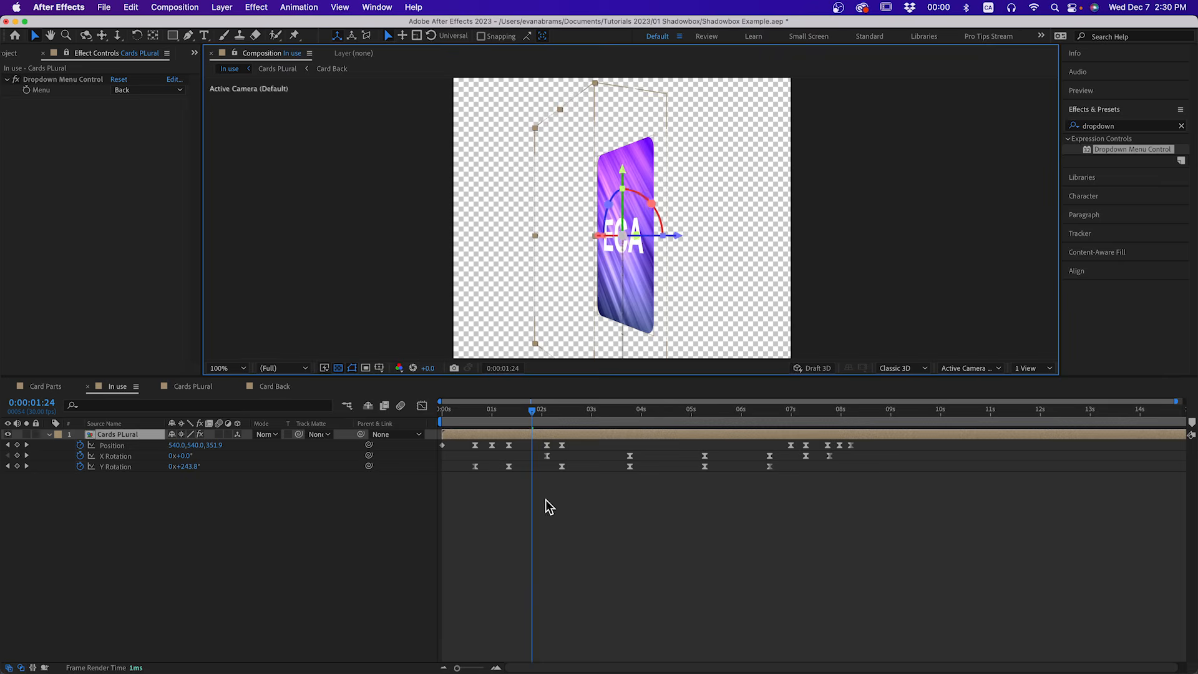
- Turn on keyframing for Menu with the value Back and place the keyframe at 0:00:01:18
click(537, 486)
click(27, 90)
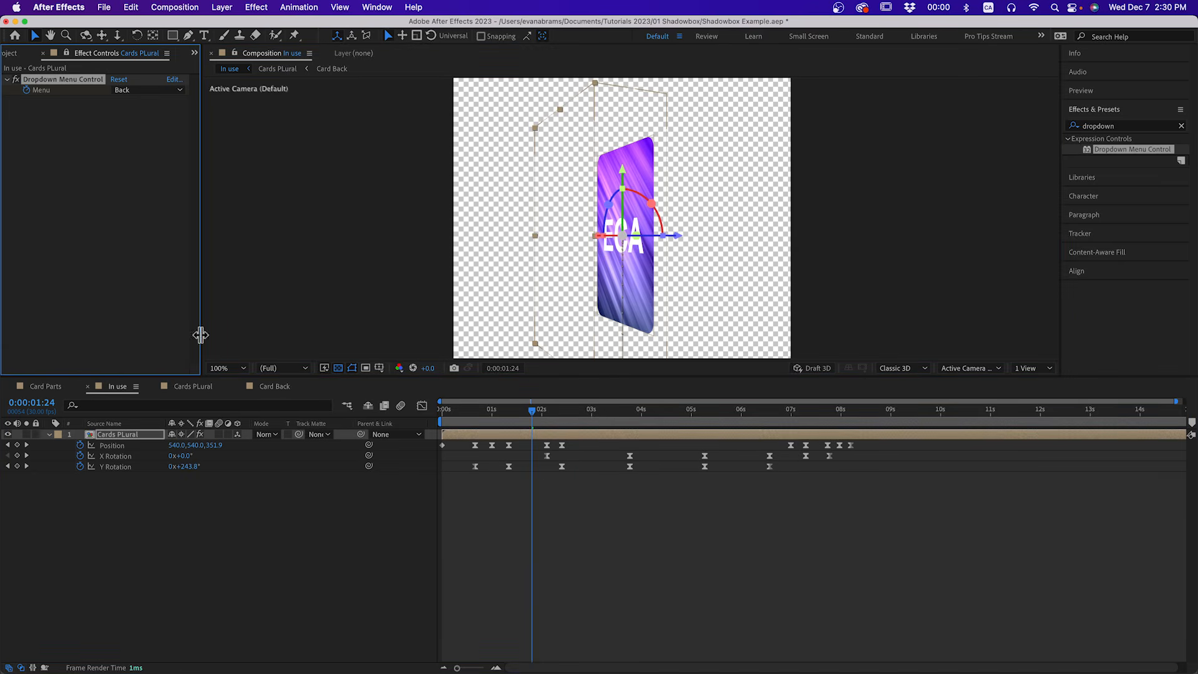
scroll(513, 426, up, 2)
click(531, 413)
drag(533, 419, 532, 455)
key(space)
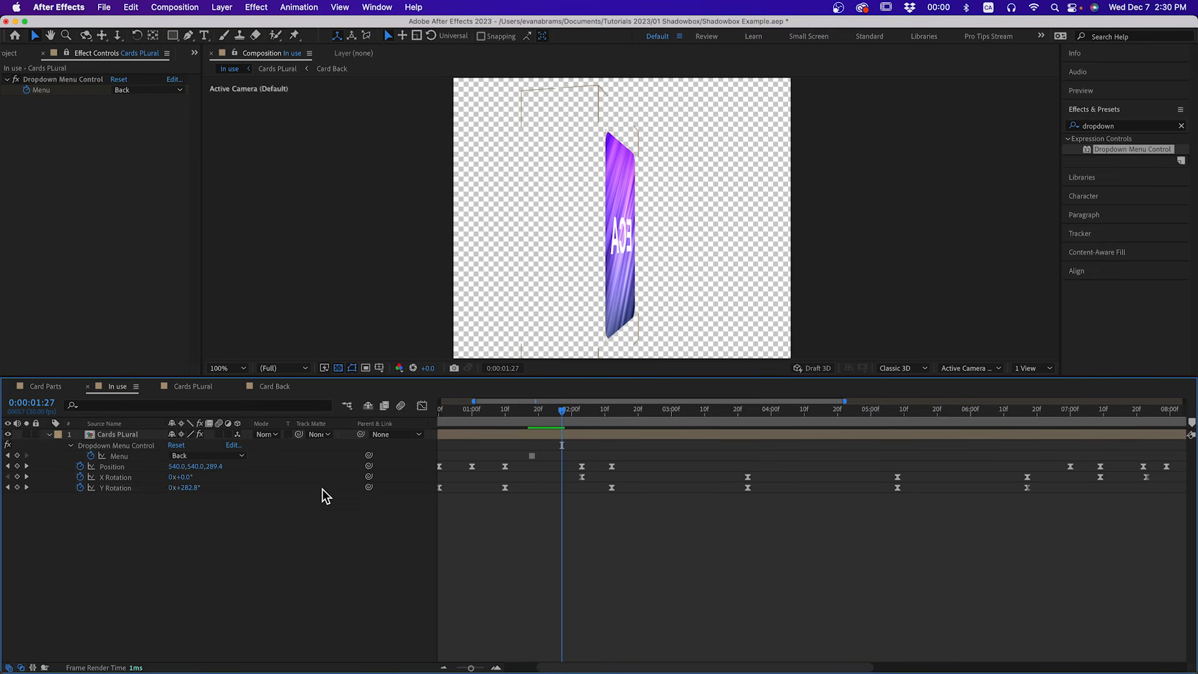
- Keyframe Menu to Deep at 0:00:01:27 and check the frames up to 0:00:02:06
click(240, 455)
click(212, 485)
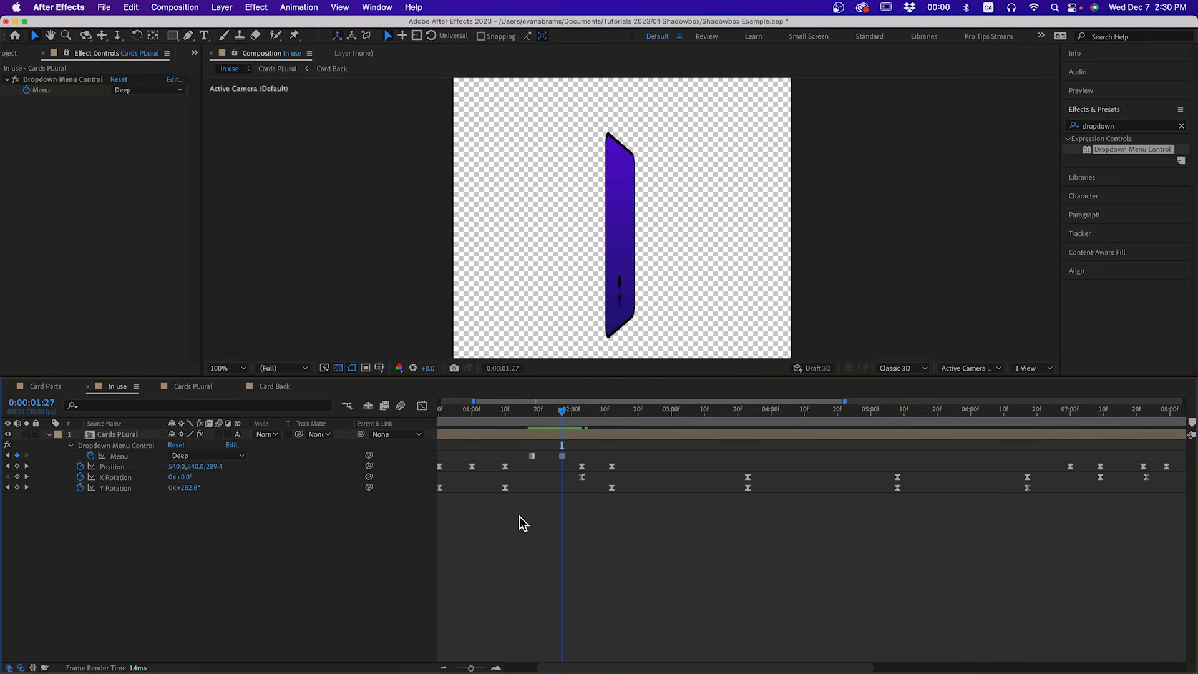
key(Page_Down)
key(Page_Down)
key(Page_Down)
key(Page_Down)
key(Page_Down)
key(Page_Down)
key(Page_Down)
key(Page_Down)
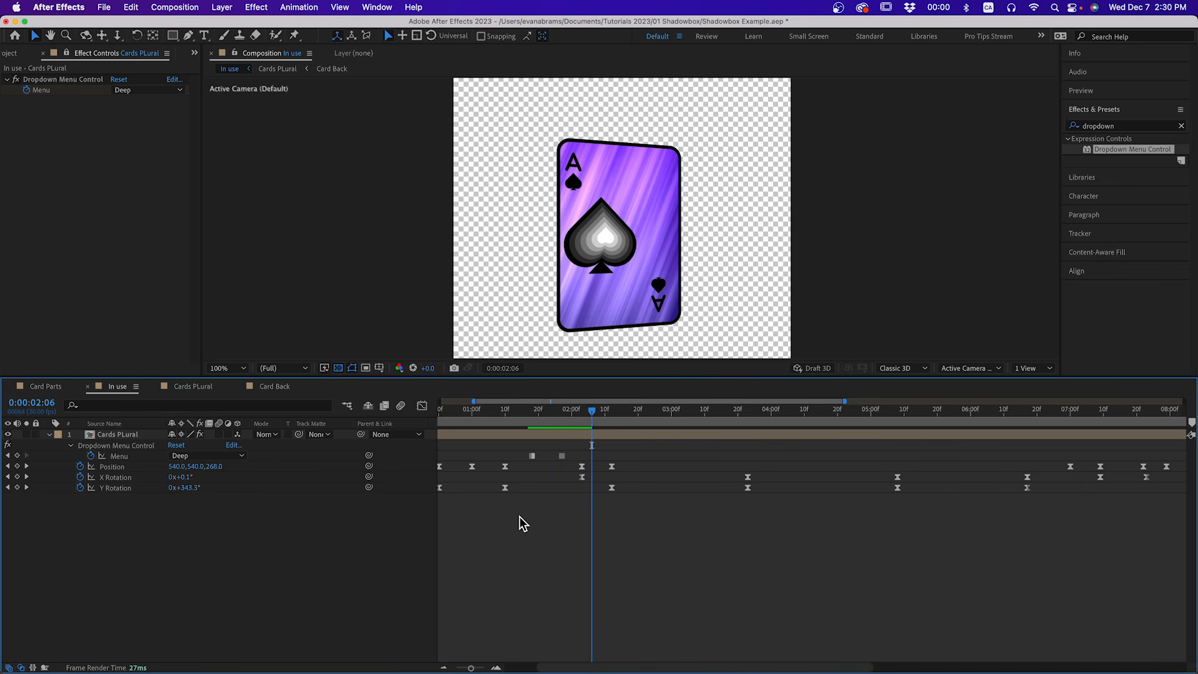
- Copy the Deep Menu keyframe to about 0:00:00:09 and preview the start of the animation
drag(586, 433, 602, 460)
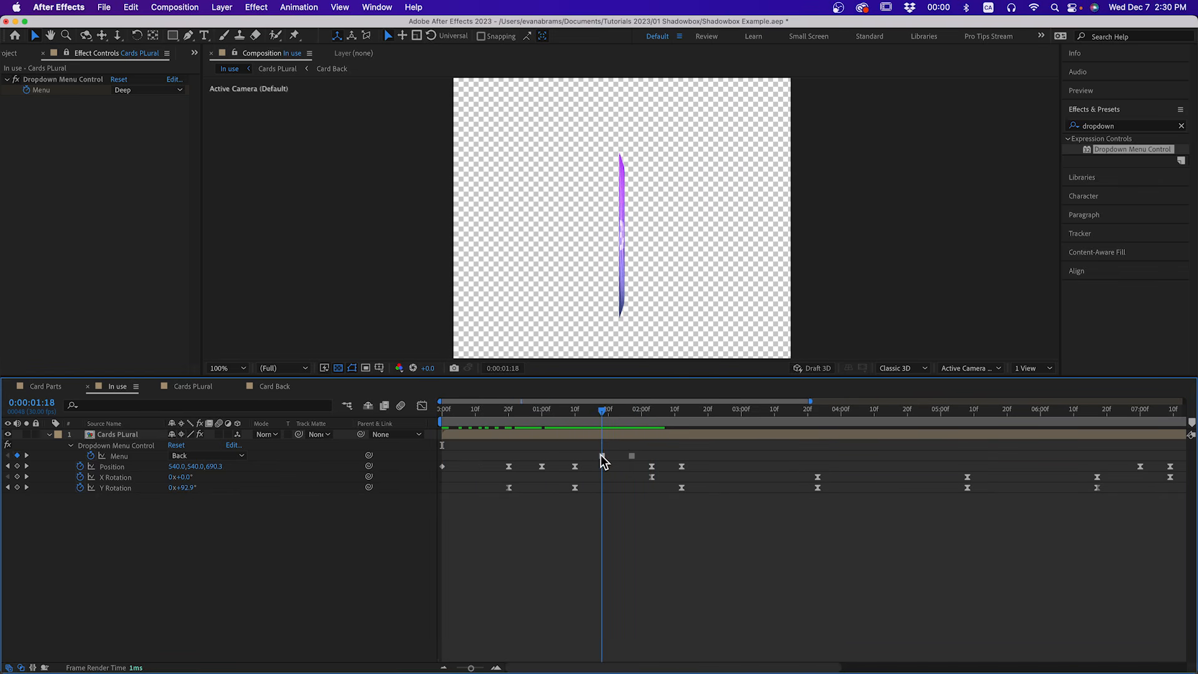
drag(592, 416, 420, 436)
click(632, 457)
key(super+c)
key(super+v)
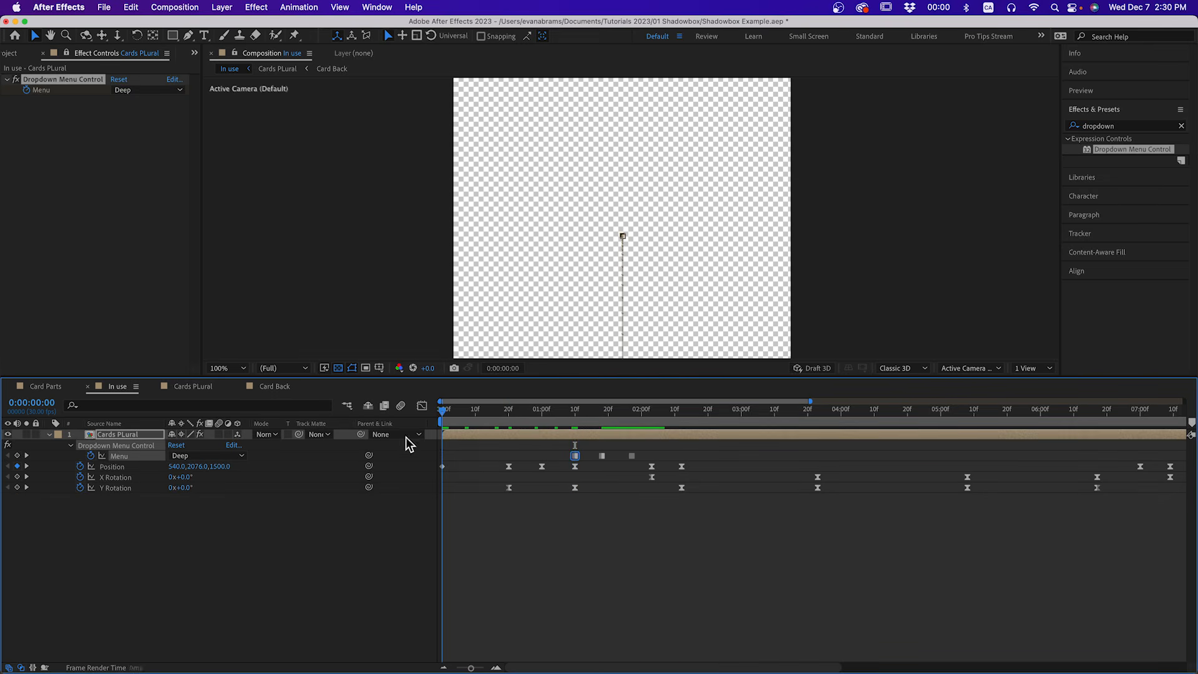
drag(575, 455, 472, 456)
key(space)
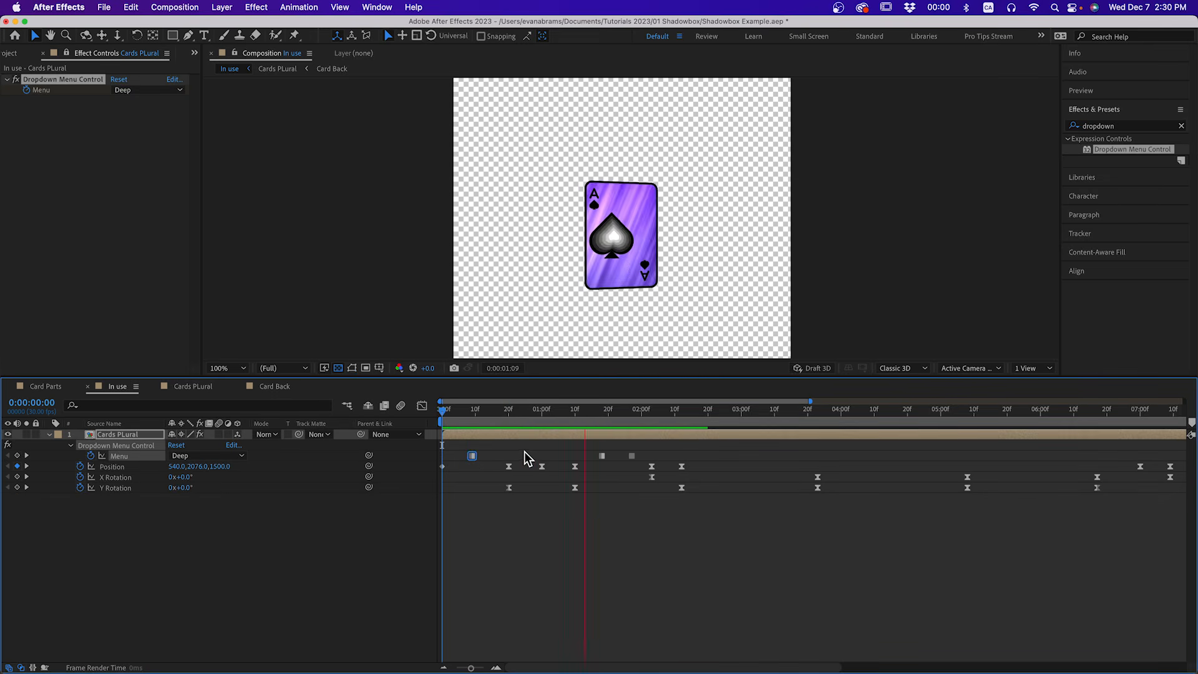
key(space)
- Place a Back Menu keyframe at about 0:00:07:13, during the card's final X rotation
drag(636, 418, 1150, 439)
scroll(1122, 471, down, 1)
scroll(1122, 471, down, 1)
drag(1042, 413, 1071, 410)
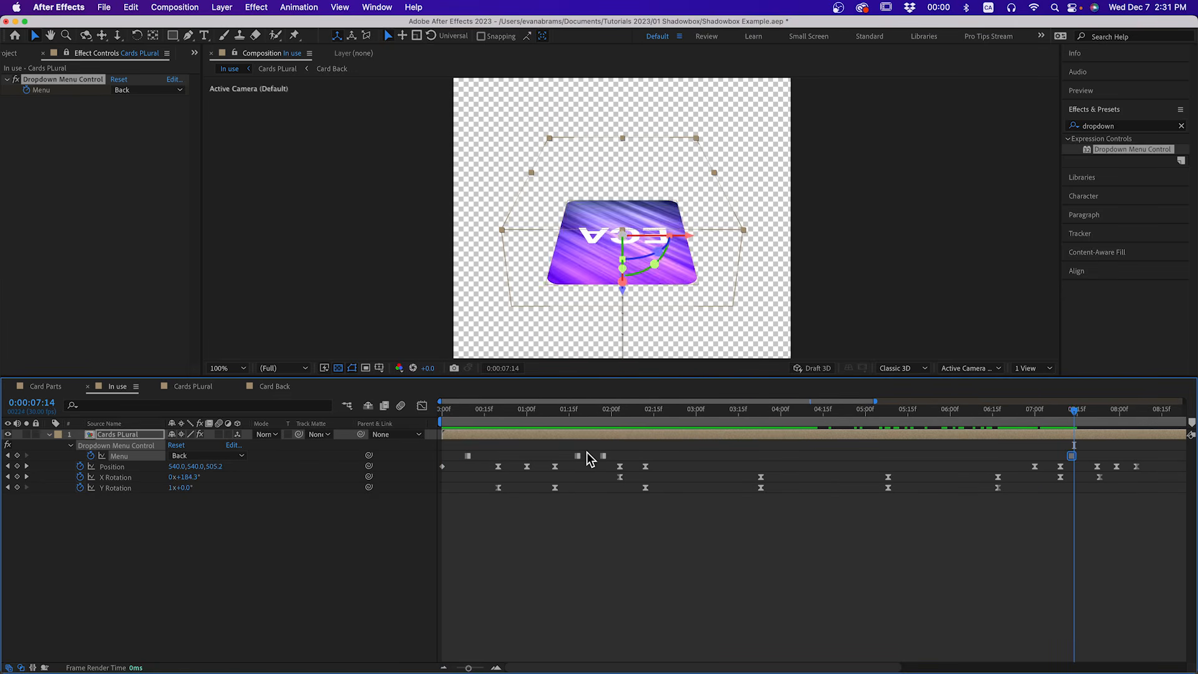
- Copy the Deep Menu keyframe to 0:00:07:16
key(Page_Down)
key(Page_Down)
key(Page_Down)
click(604, 456)
key(super+c)
key(super+v)
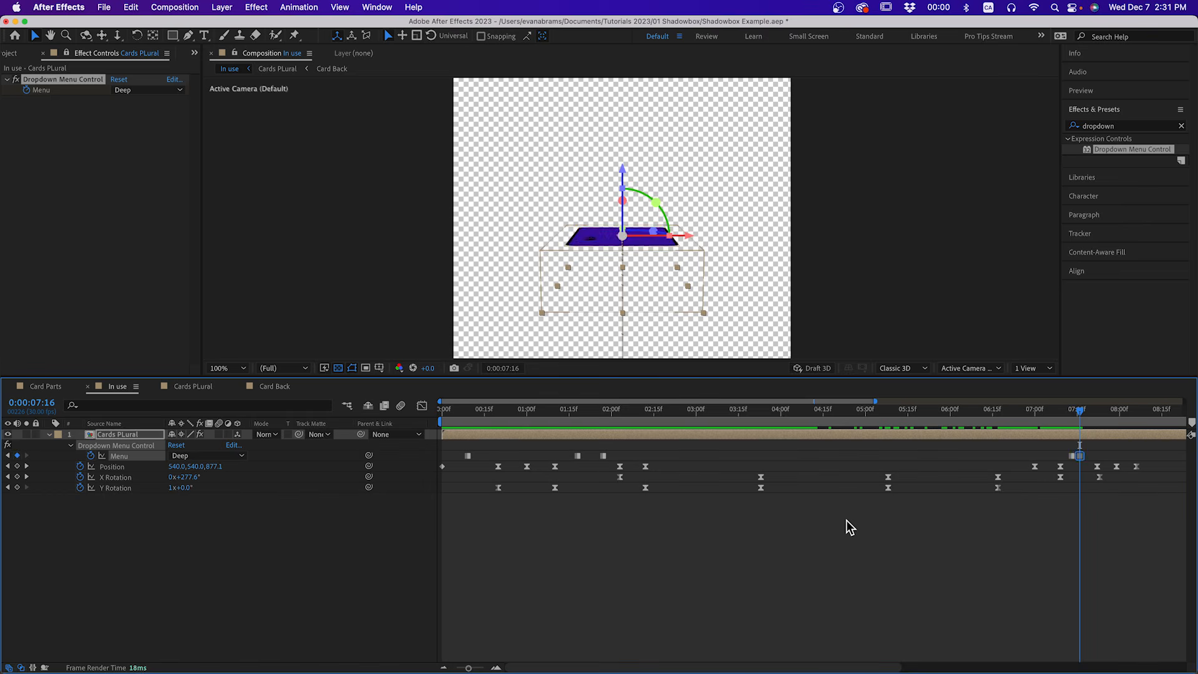
- Preview the card animation with the front and back switching
click(826, 508)
key(space)
key(space)
scroll(857, 522, down, 4)
key(space)
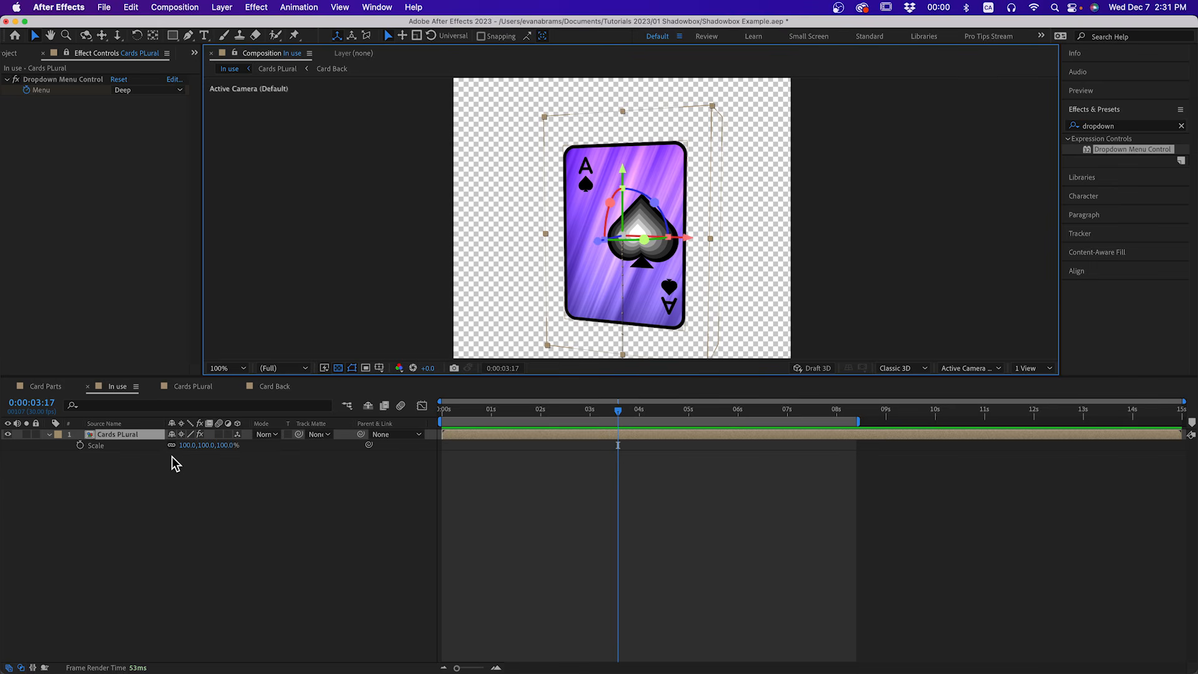
- Reveal the Cards PLural layer's Scale, unlink its dimensions and set the Z scale to 0%
key(s)
drag(226, 446, 388, 450)
key(super+z)
click(223, 446)
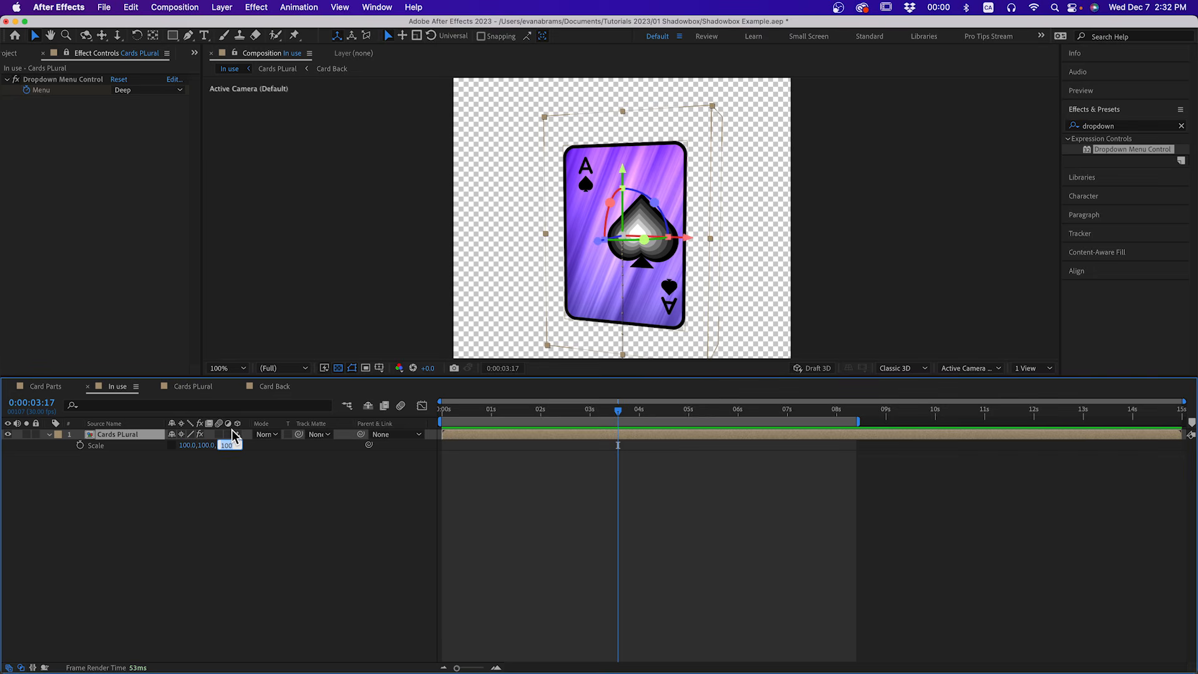
text(0)
key(Return)
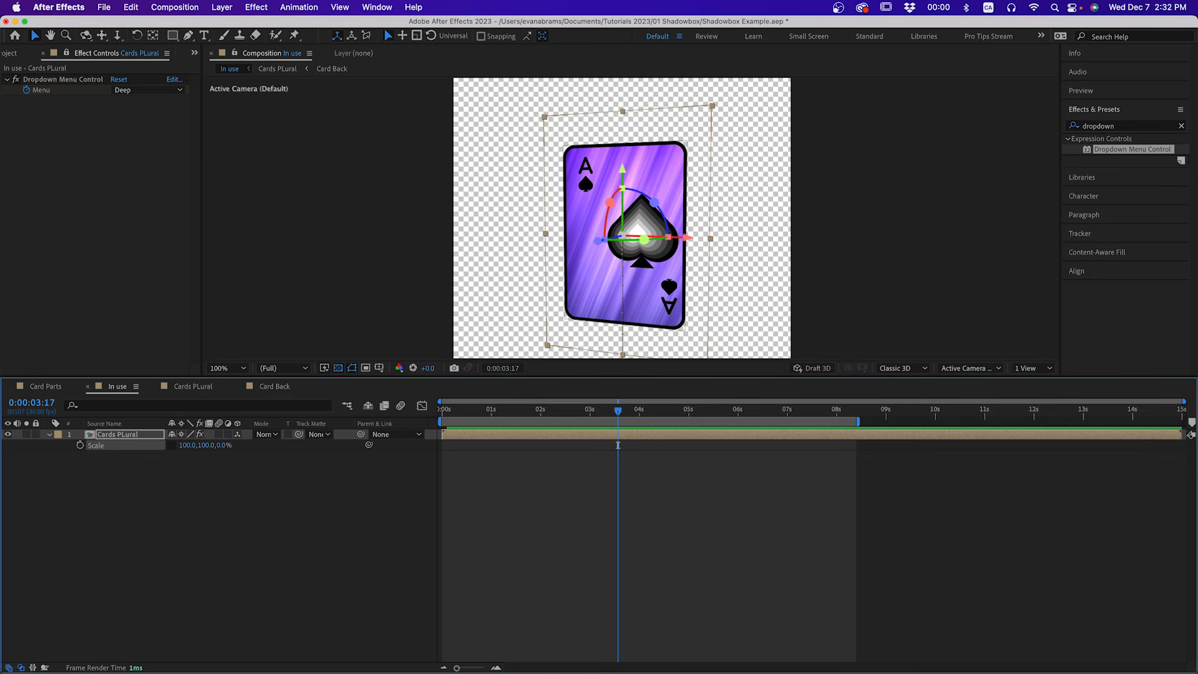
- Set the Z scale of Cards PLural to a value just above 0% and inspect the card at 0:00:02:11
click(219, 447)
text(.0,1)
key(Return)
click(665, 553)
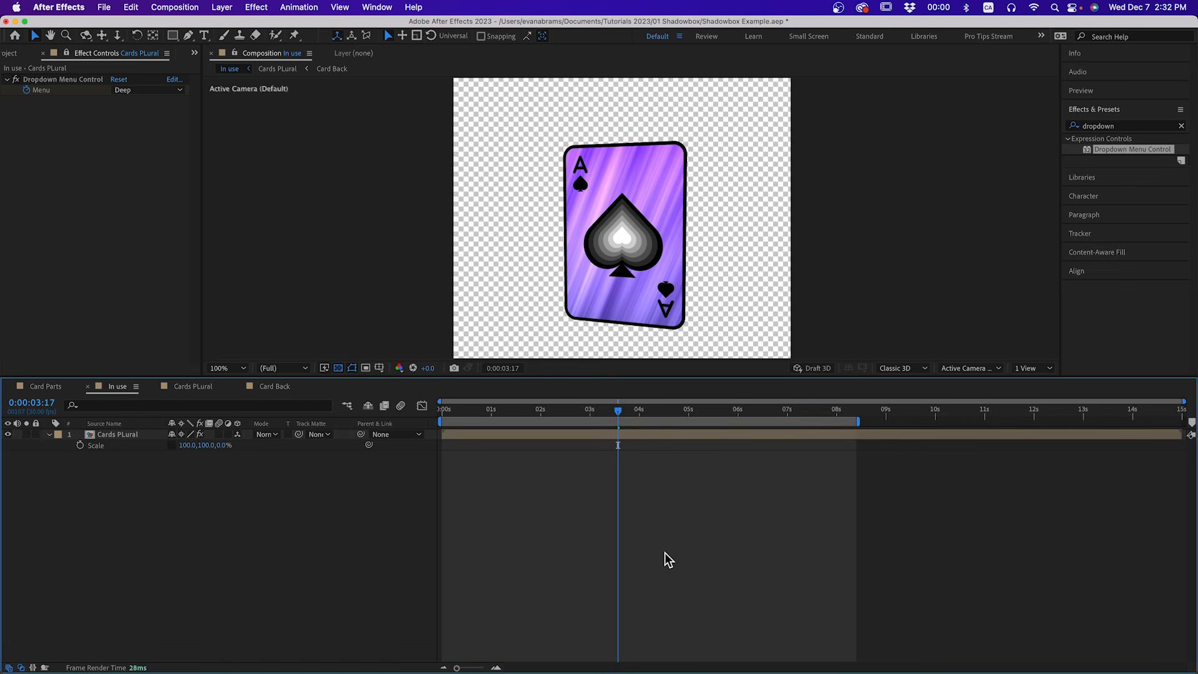
drag(598, 412, 558, 412)
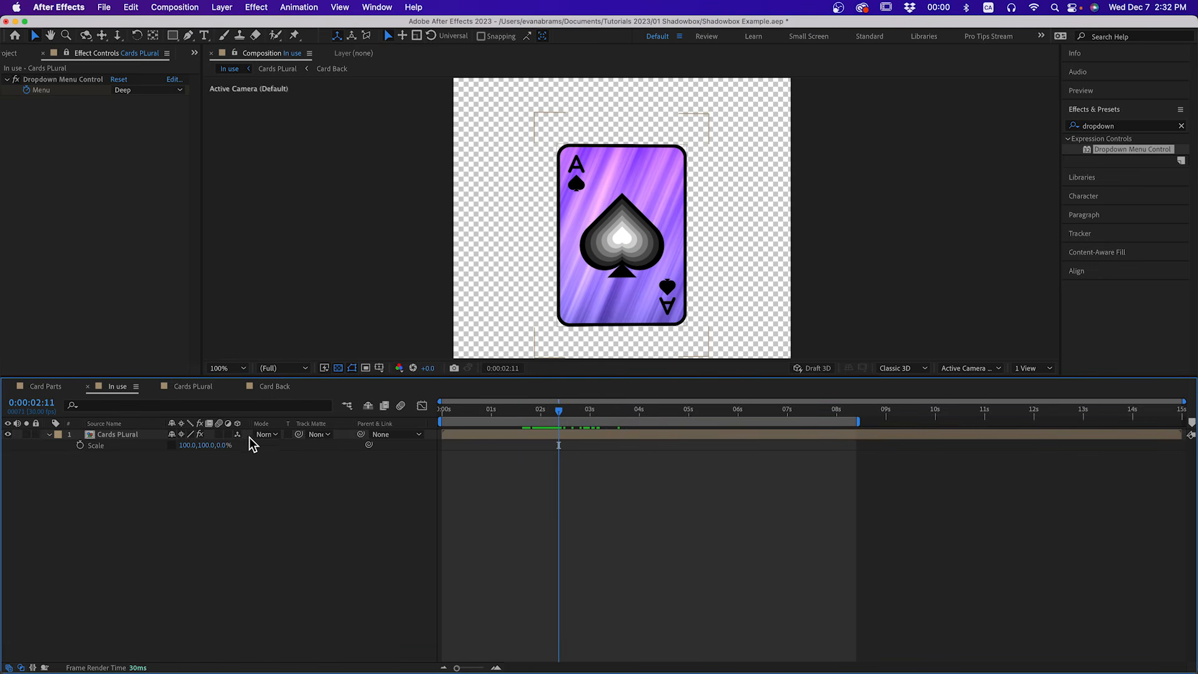
- Exaggerate the card's depth by raising the Z scale to about 225% and scrub to 0:00:05:07
drag(226, 449, 312, 449)
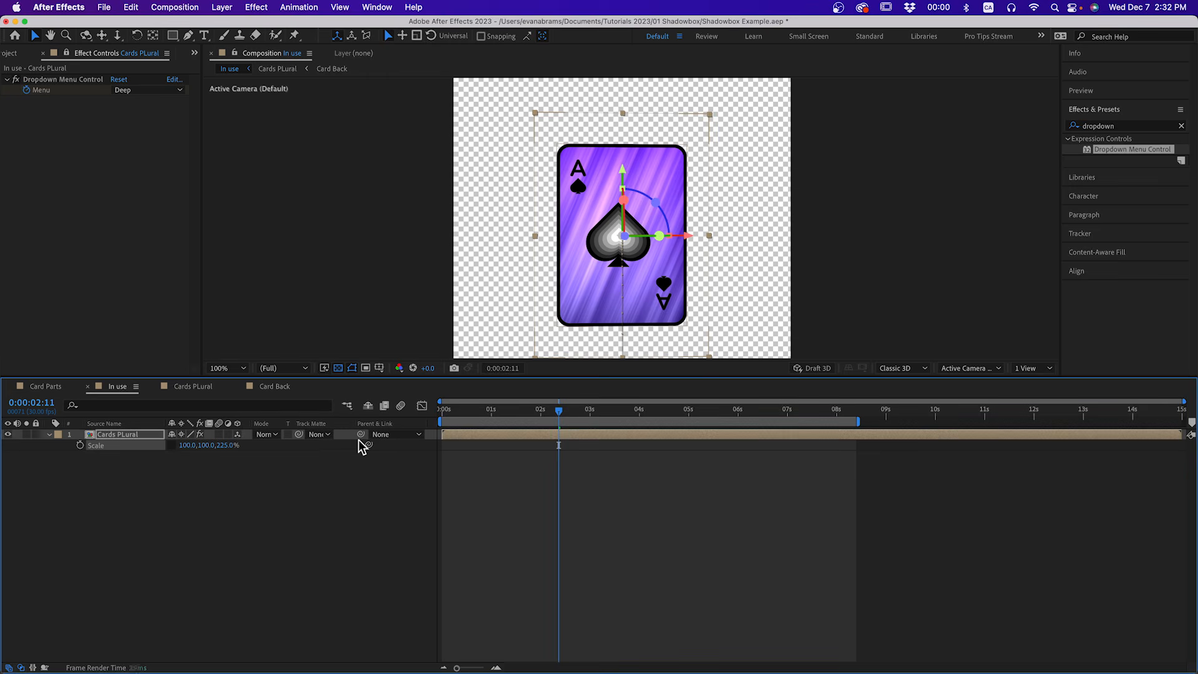
drag(560, 413, 700, 411)
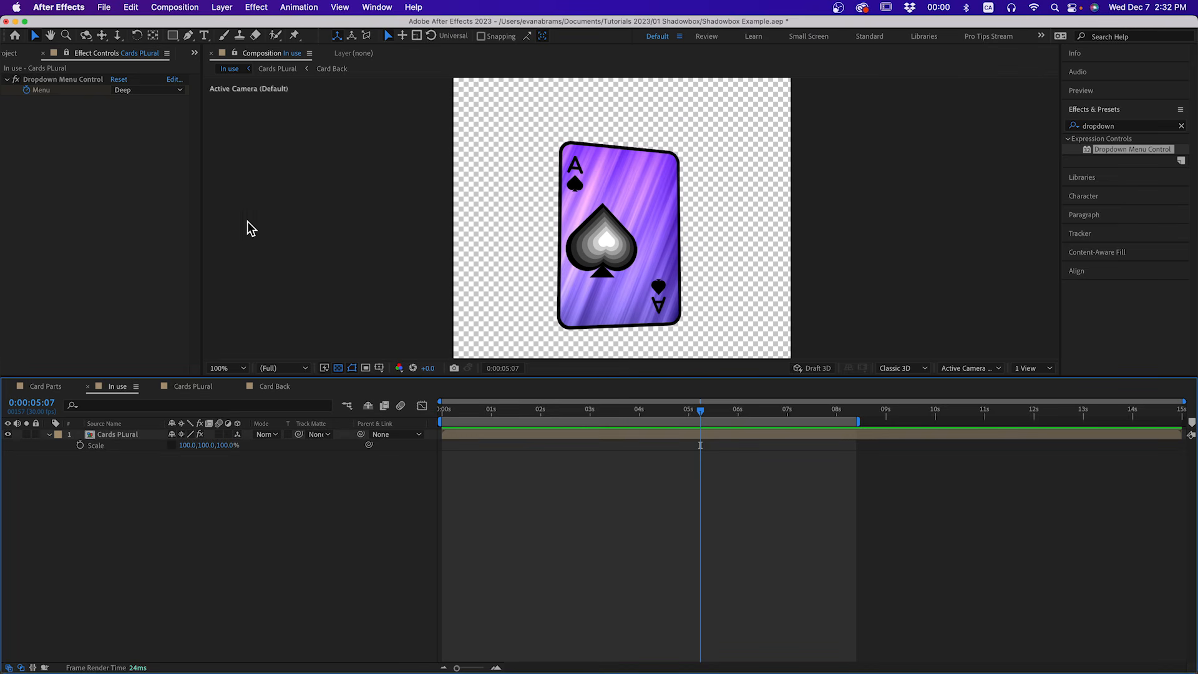
- Add a third item named Flat to the Dropdown Menu Control's list on Cards PLural
click(88, 80)
click(144, 90)
click(150, 119)
click(174, 79)
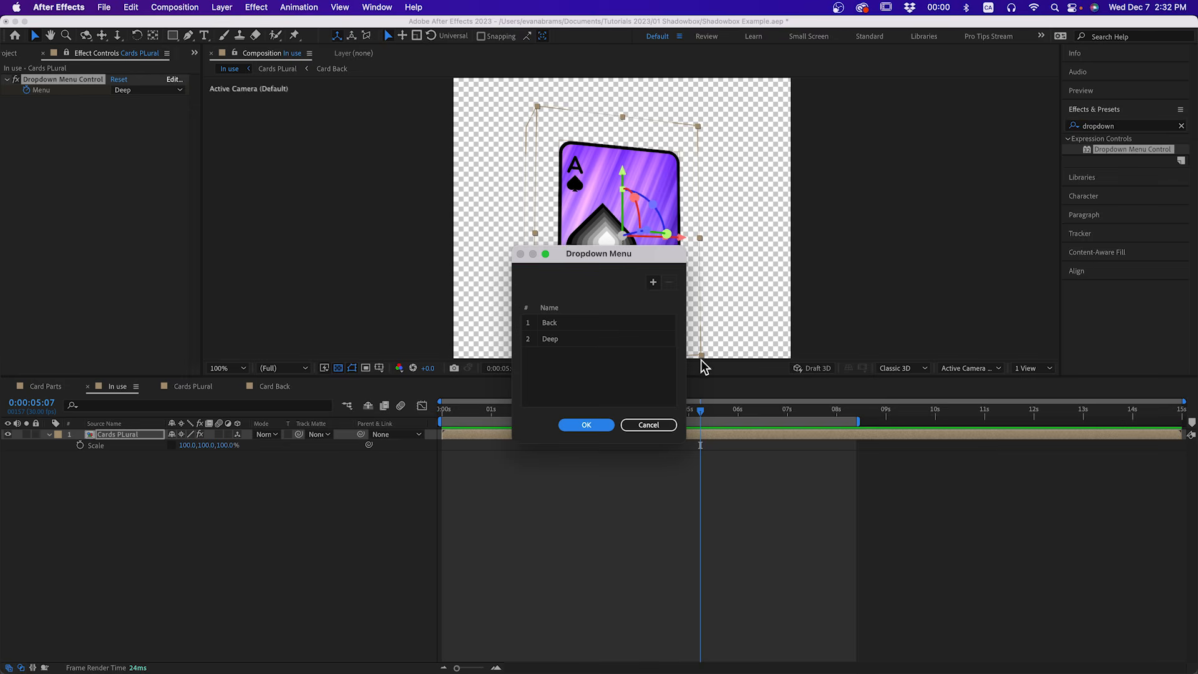
click(653, 282)
text(F)
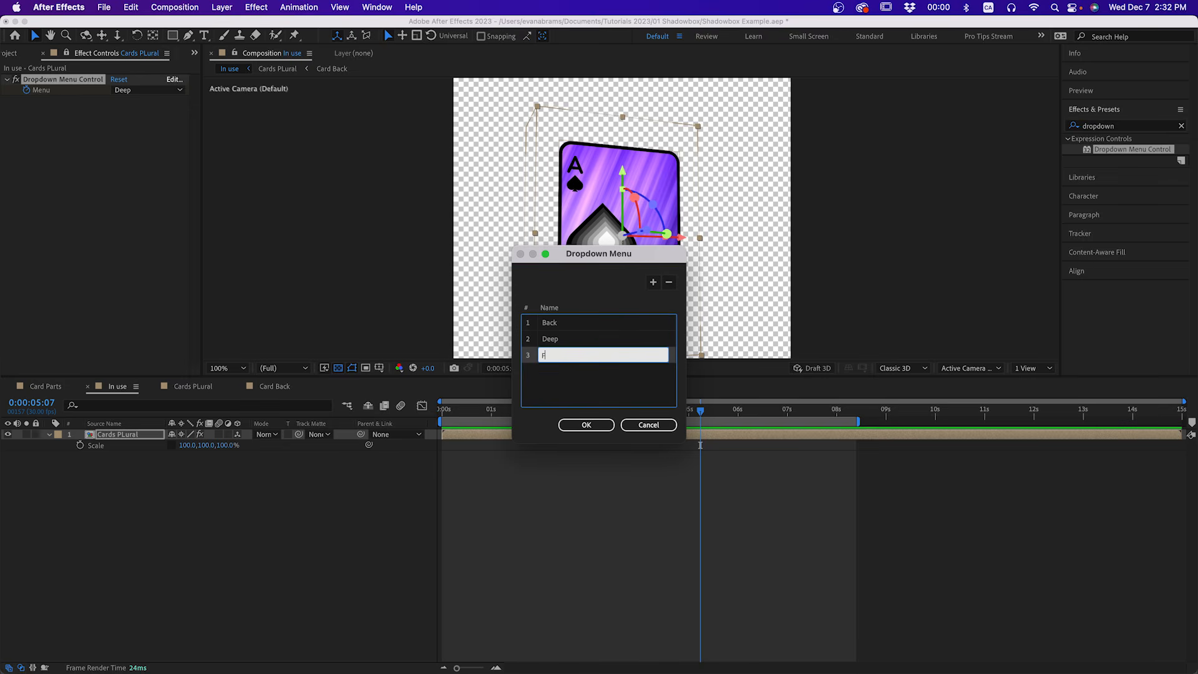
text(lat)
key(Return)
click(586, 425)
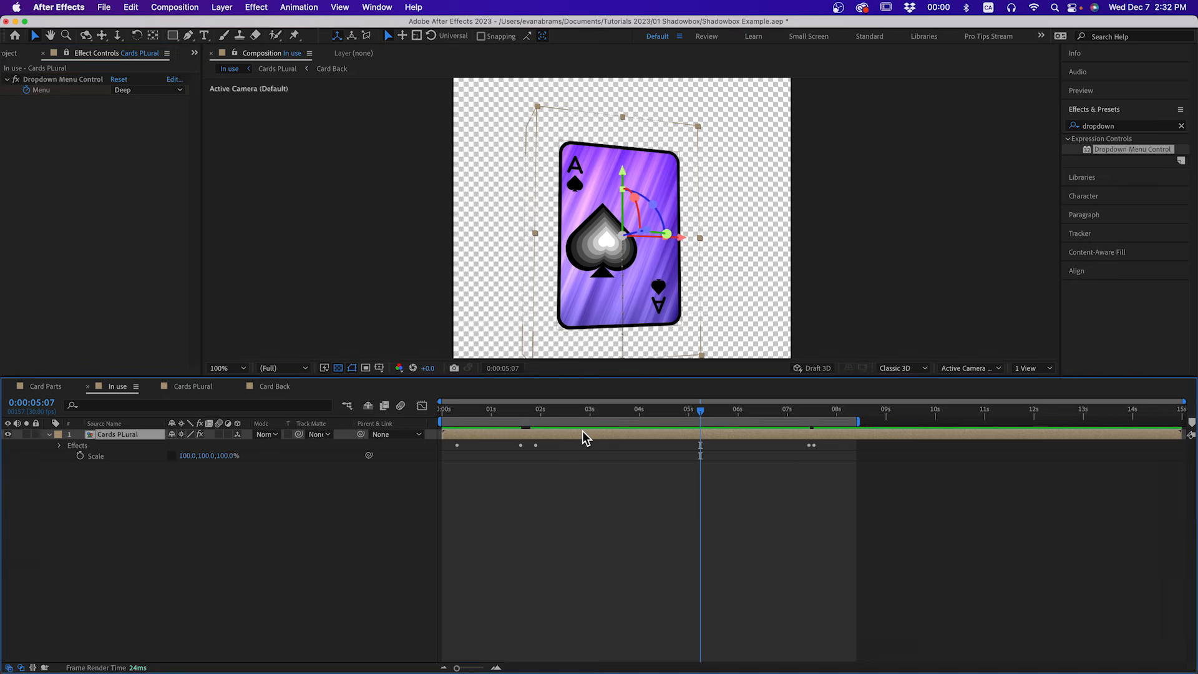
- Open the Cards PLural composition and set the dropdown control's Menu to Flat at 0:00:05:07
double_click(582, 436)
click(159, 616)
key(super+a)
click(49, 434)
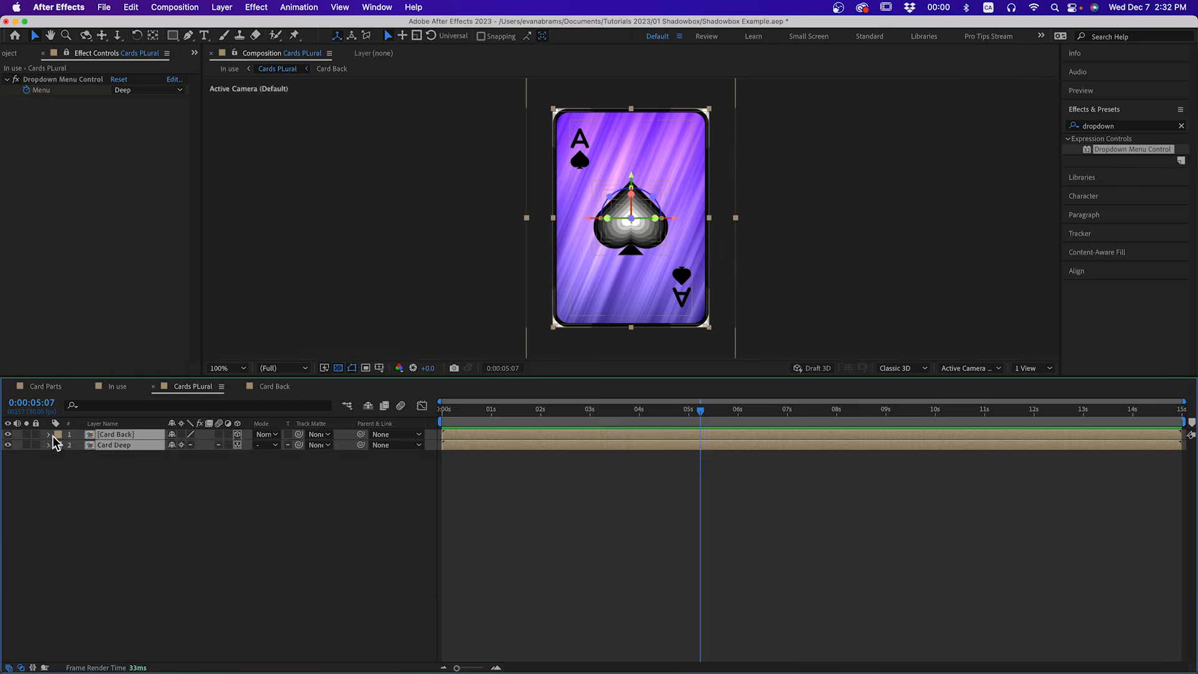
click(79, 489)
click(116, 90)
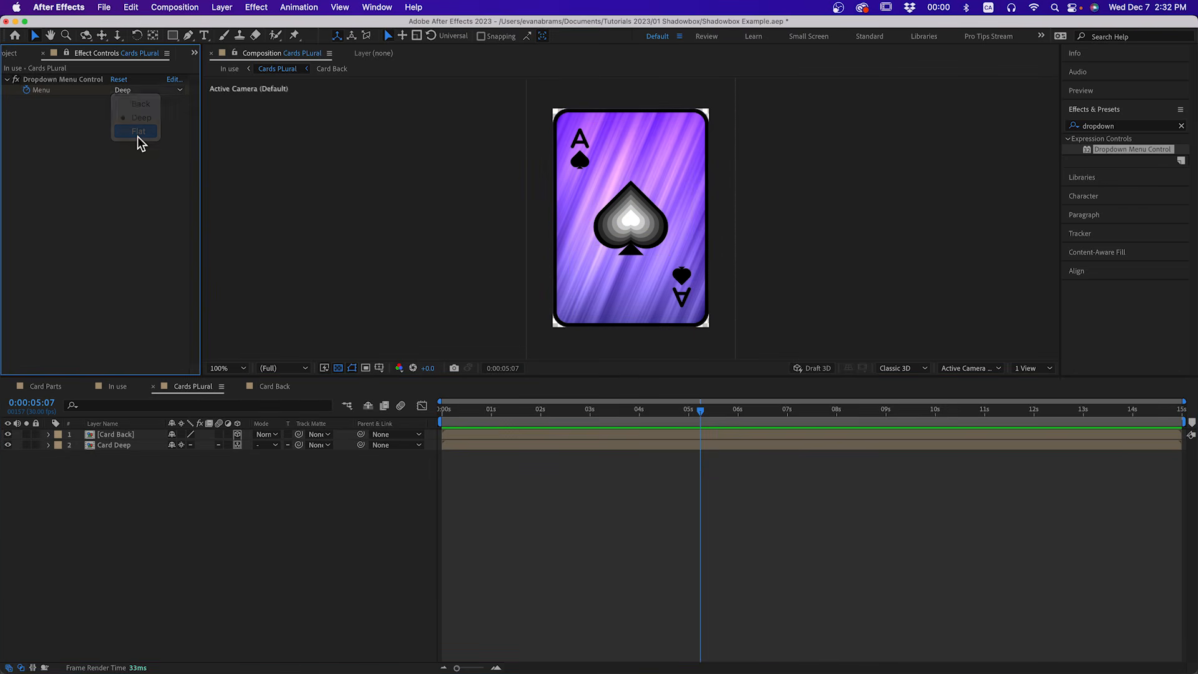
click(139, 137)
- Duplicate the Card Deep layer, place the copy below it, rename it Flat and turn off its collapsed transformations
click(97, 450)
key(super+d)
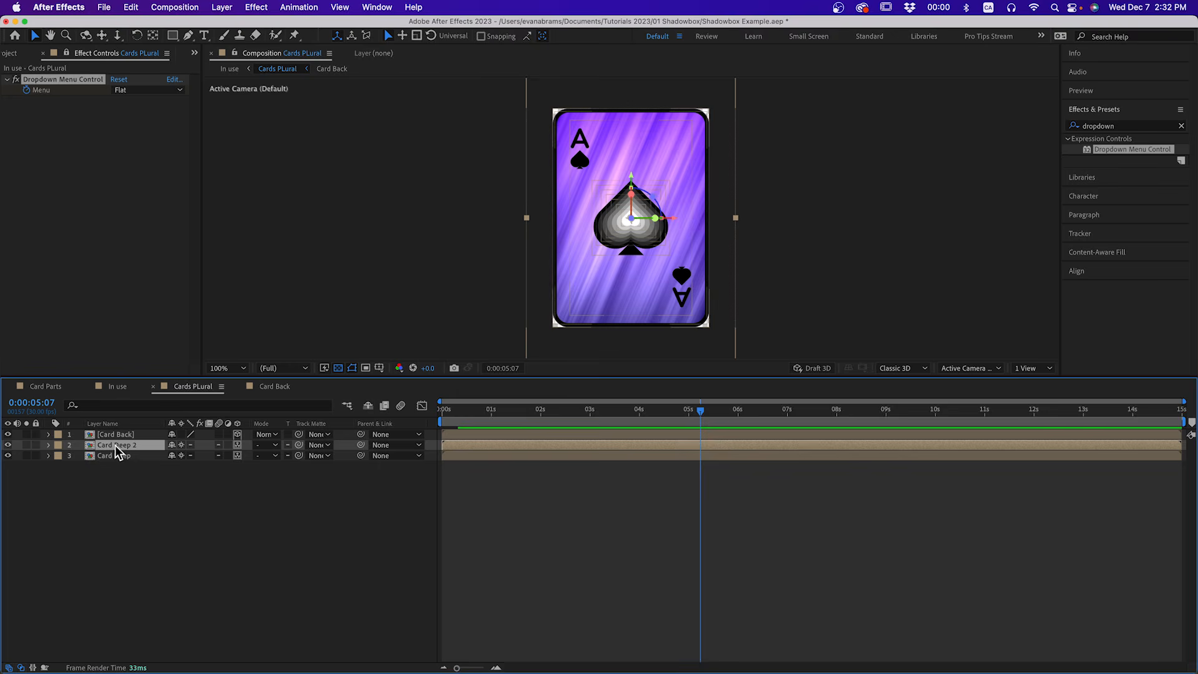
drag(128, 458, 125, 468)
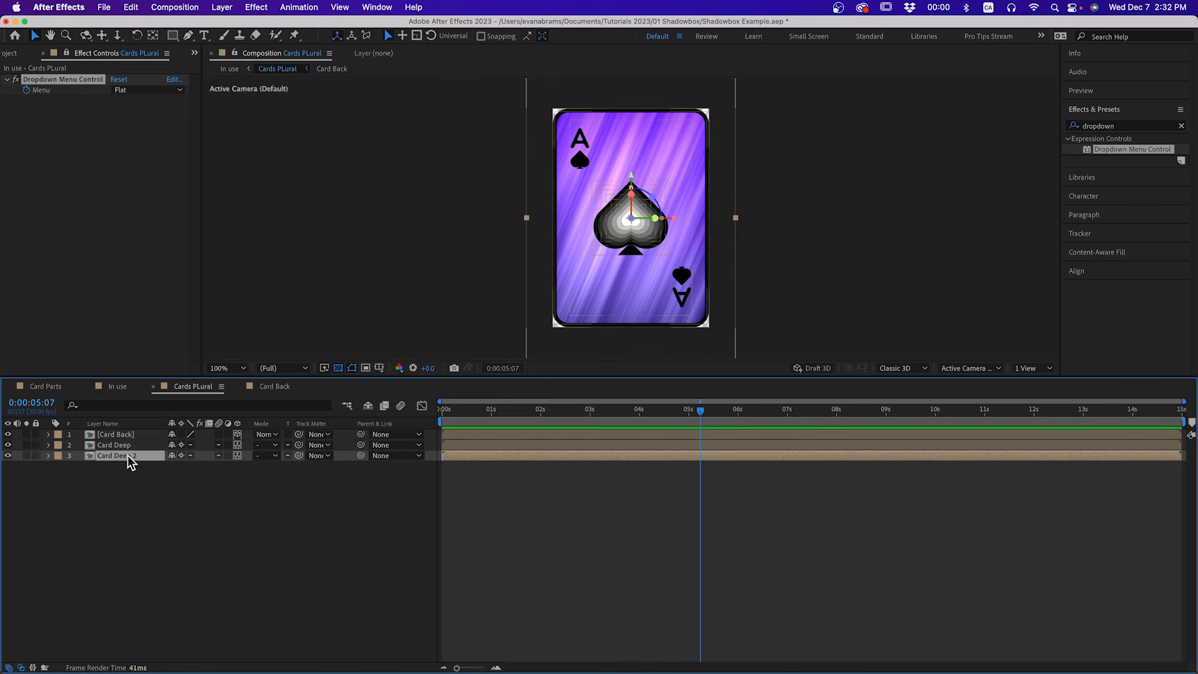
key(Return)
text(Flat)
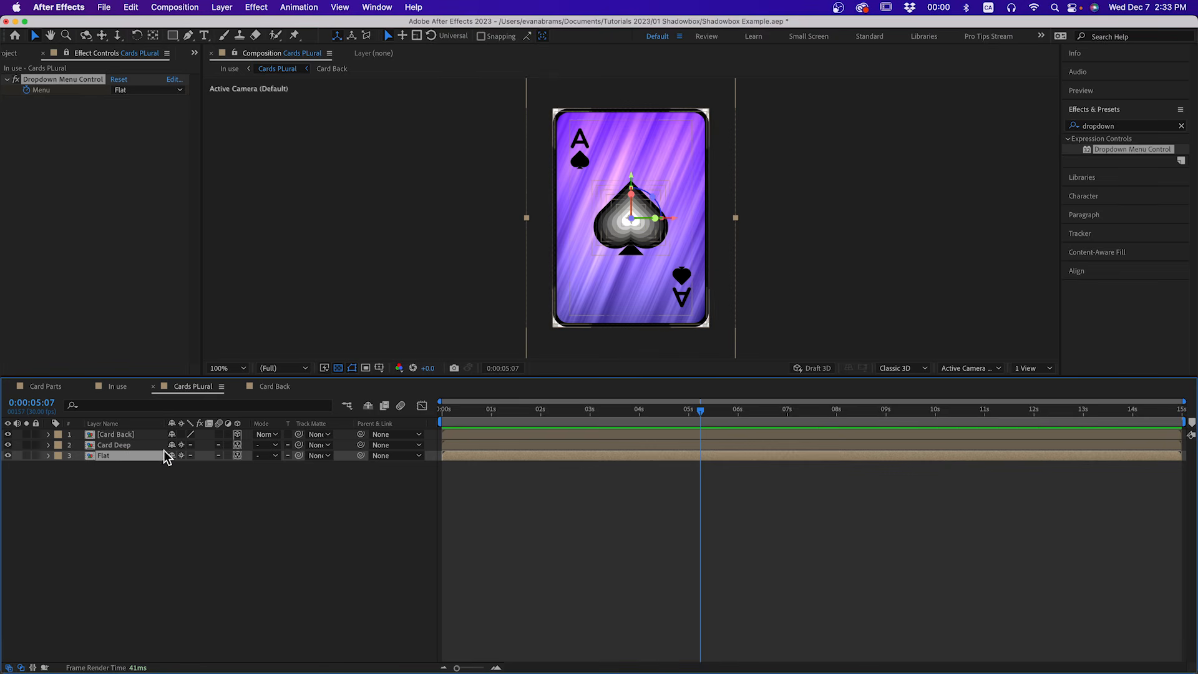
key(Return)
click(280, 497)
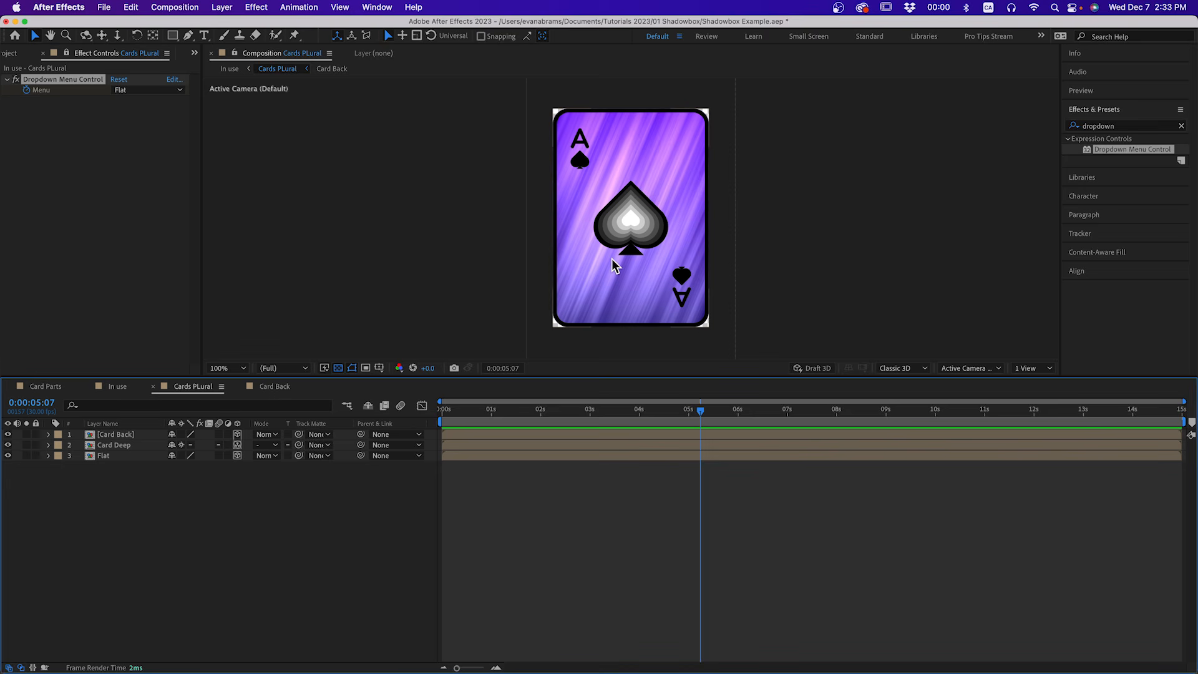
- In the In use composition, set the dropdown control's Menu to Flat at 0:00:02:01
click(118, 386)
drag(659, 406, 540, 418)
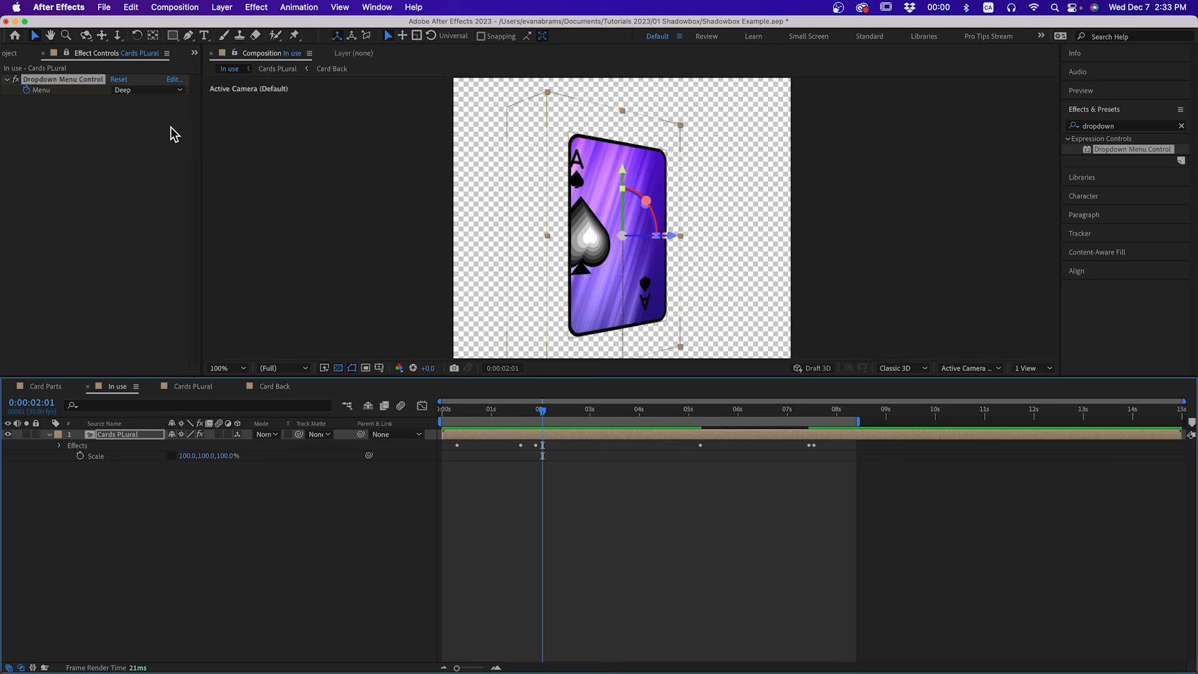
click(153, 90)
click(151, 132)
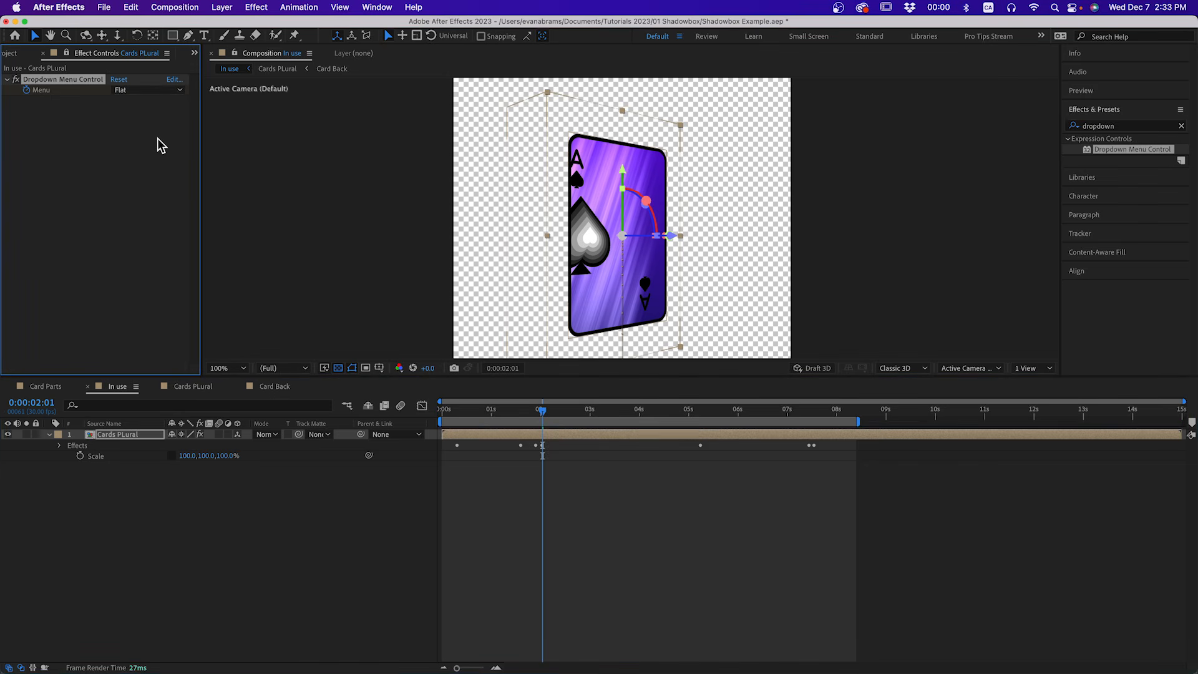
click(609, 540)
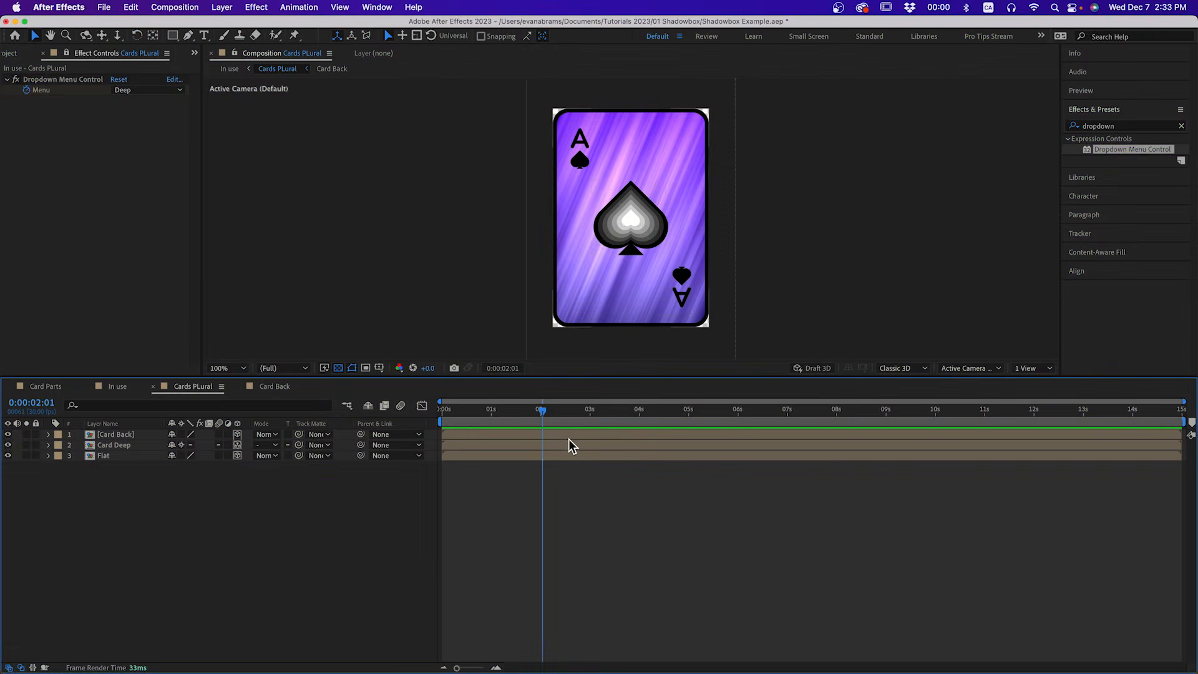
- Open the composition behind Card Deep and set layer 01's Z position to 0 in Card Parts
click(567, 449)
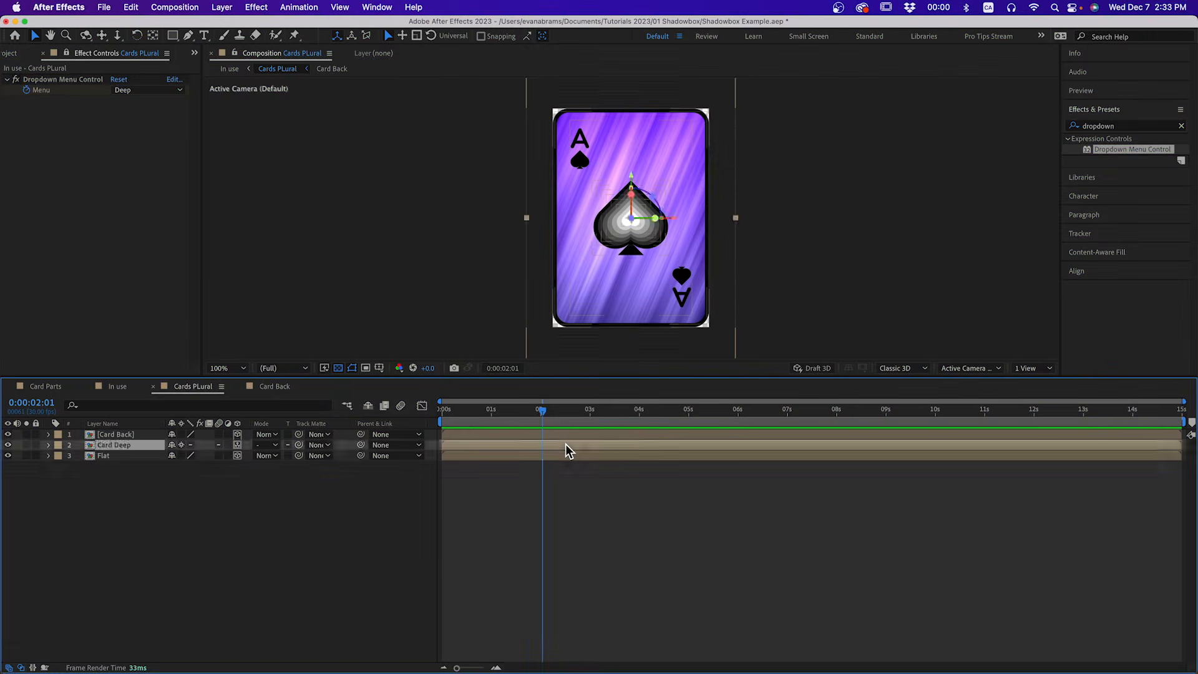
double_click(567, 451)
drag(543, 409, 602, 409)
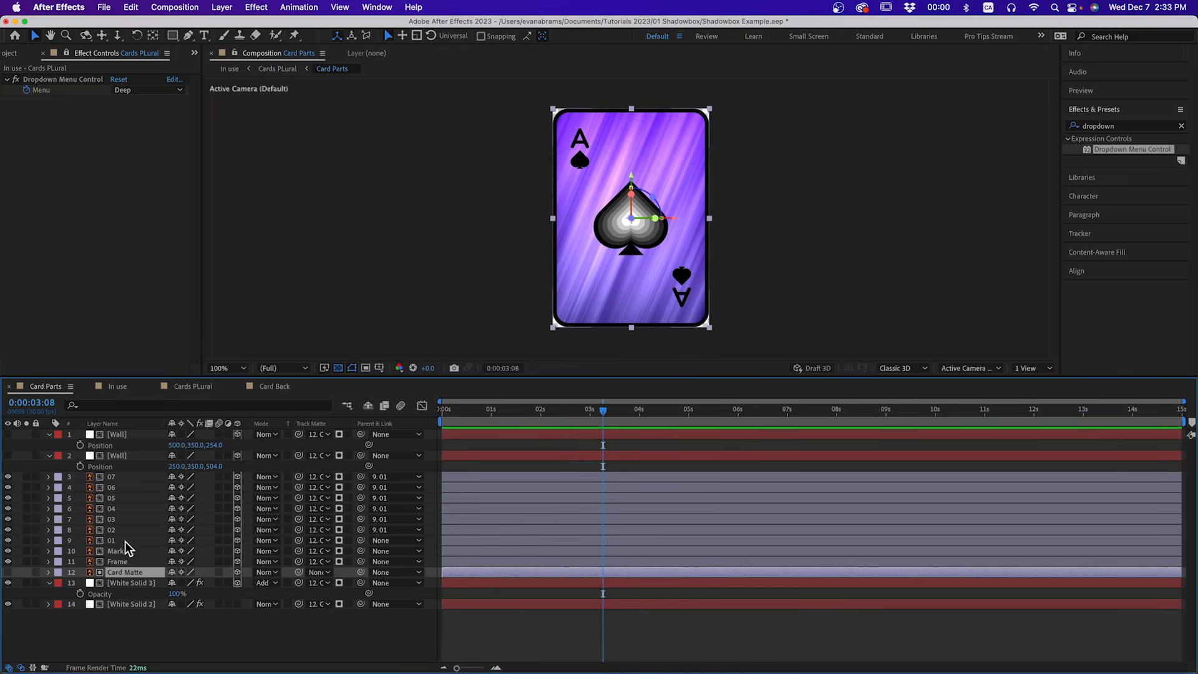
click(126, 540)
key(p)
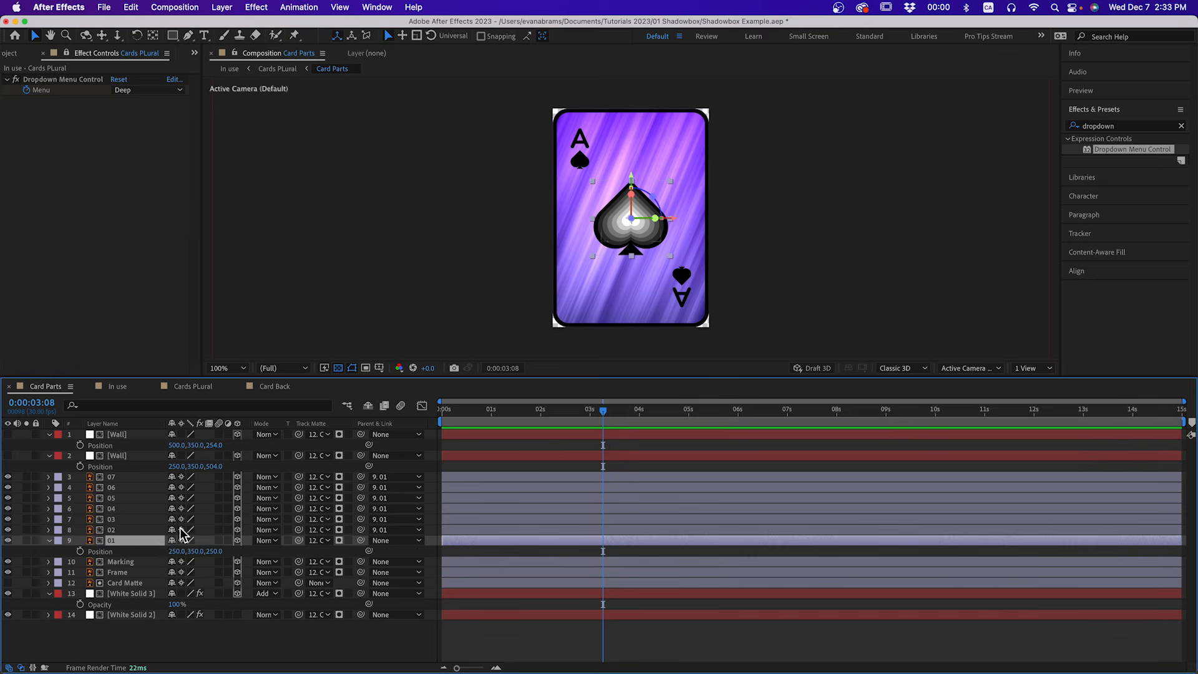
mouse_move(208, 551)
mouse_down()
mouse_move(231, 550)
mouse_move(187, 551)
mouse_up()
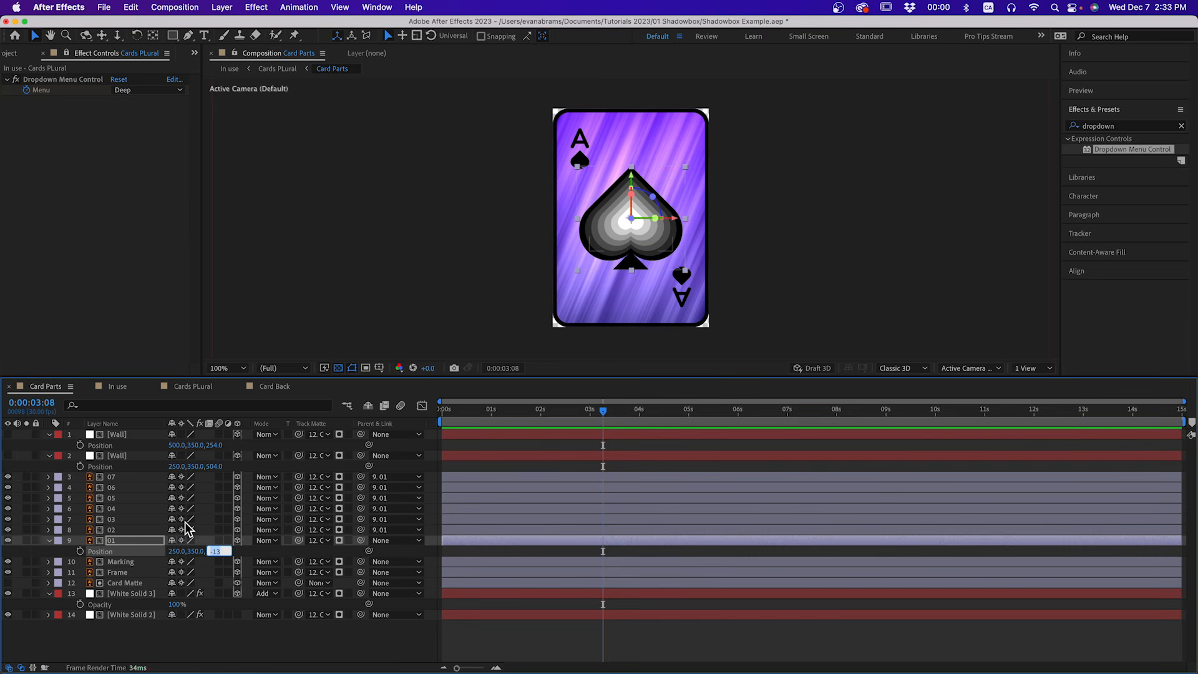
key(Return)
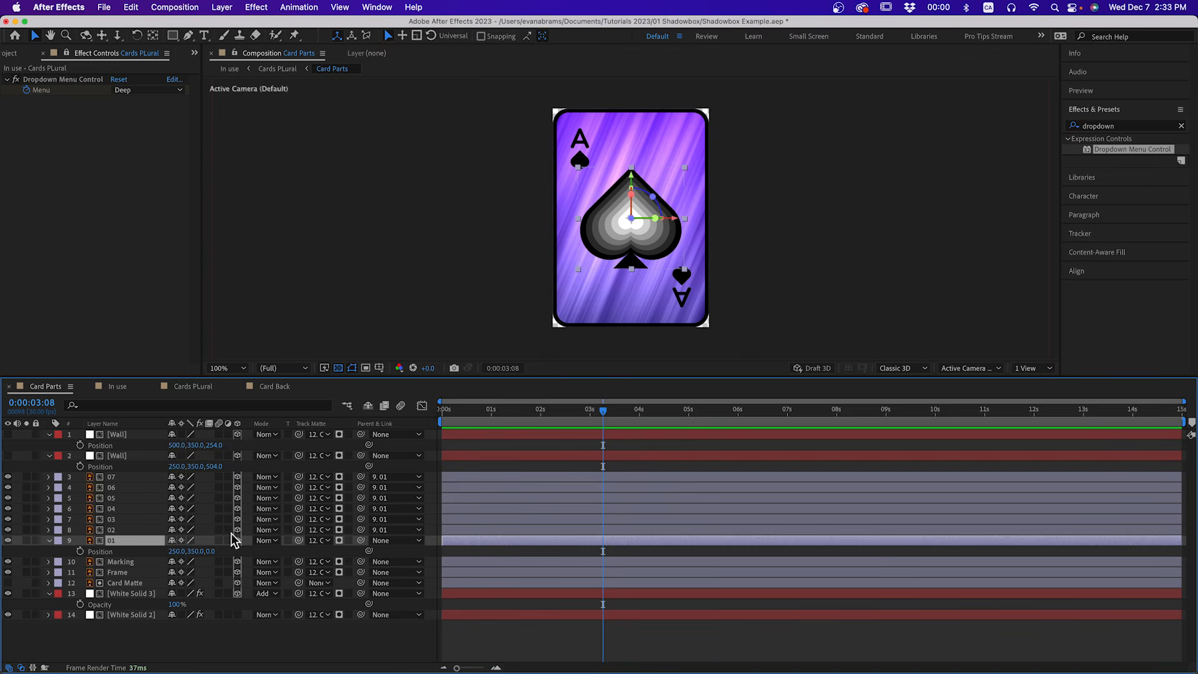
- Examine the spade's depth during the card flip around 0:00:01:27 in the In use composition
click(194, 387)
click(125, 386)
drag(626, 412, 539, 417)
click(601, 554)
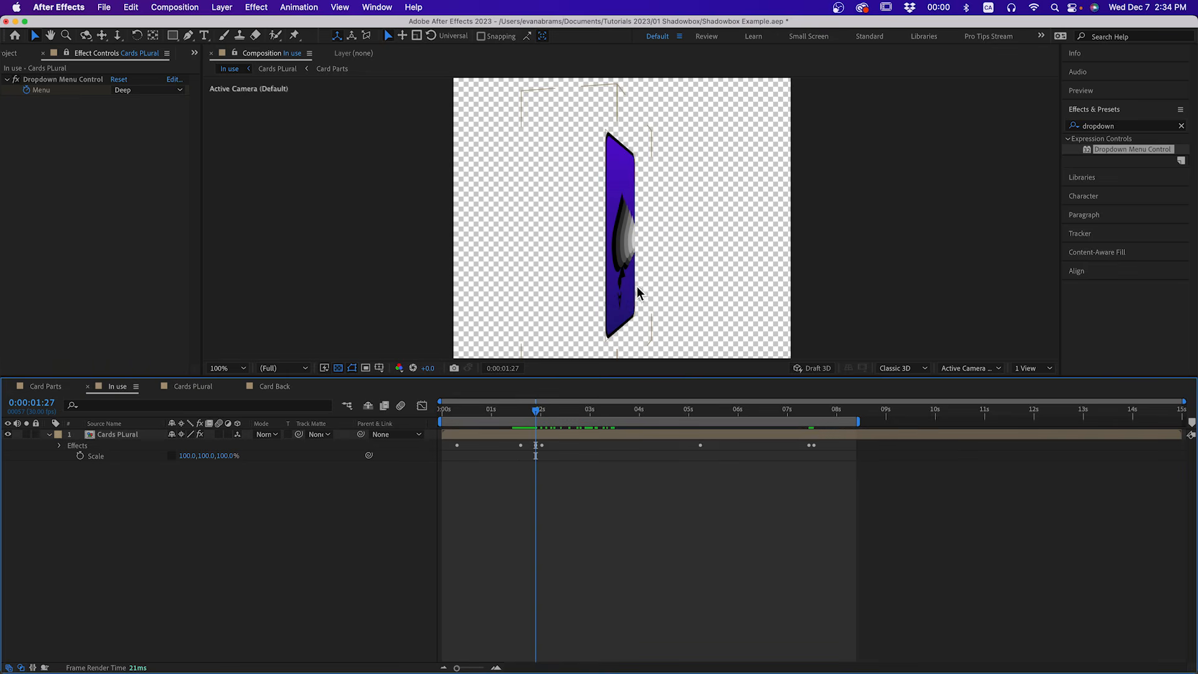
- Remove the Card Matte track matte from layers 01 to 07 in Card Parts and return to In use
double_click(564, 435)
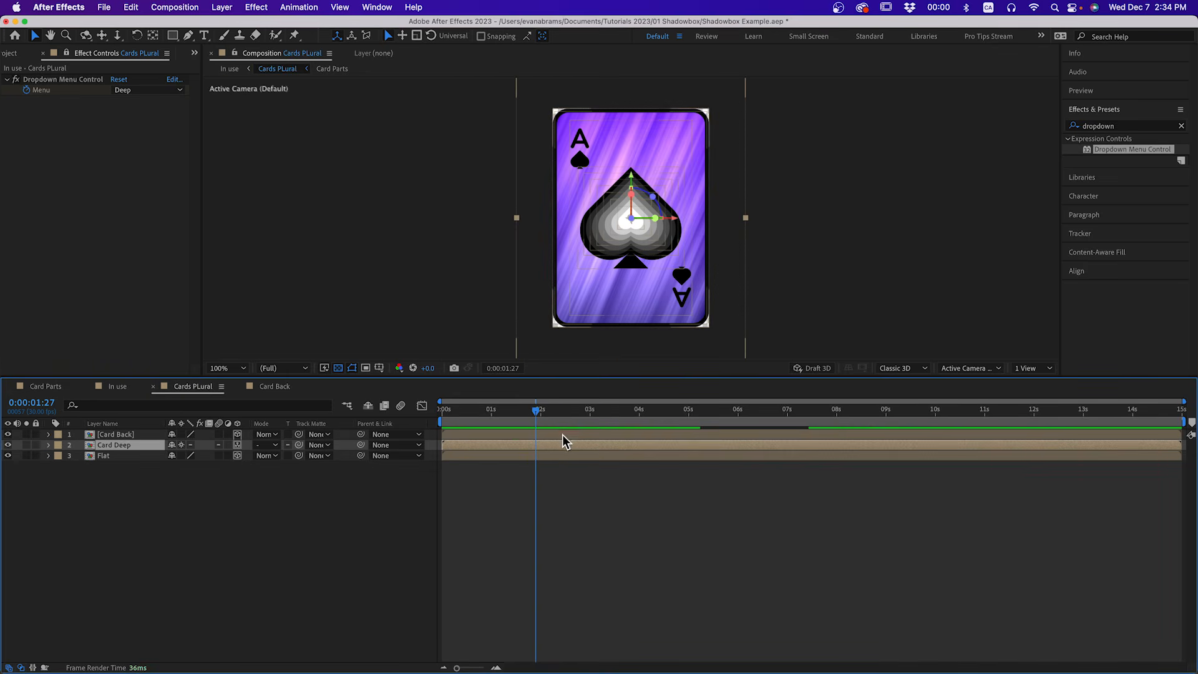
double_click(114, 445)
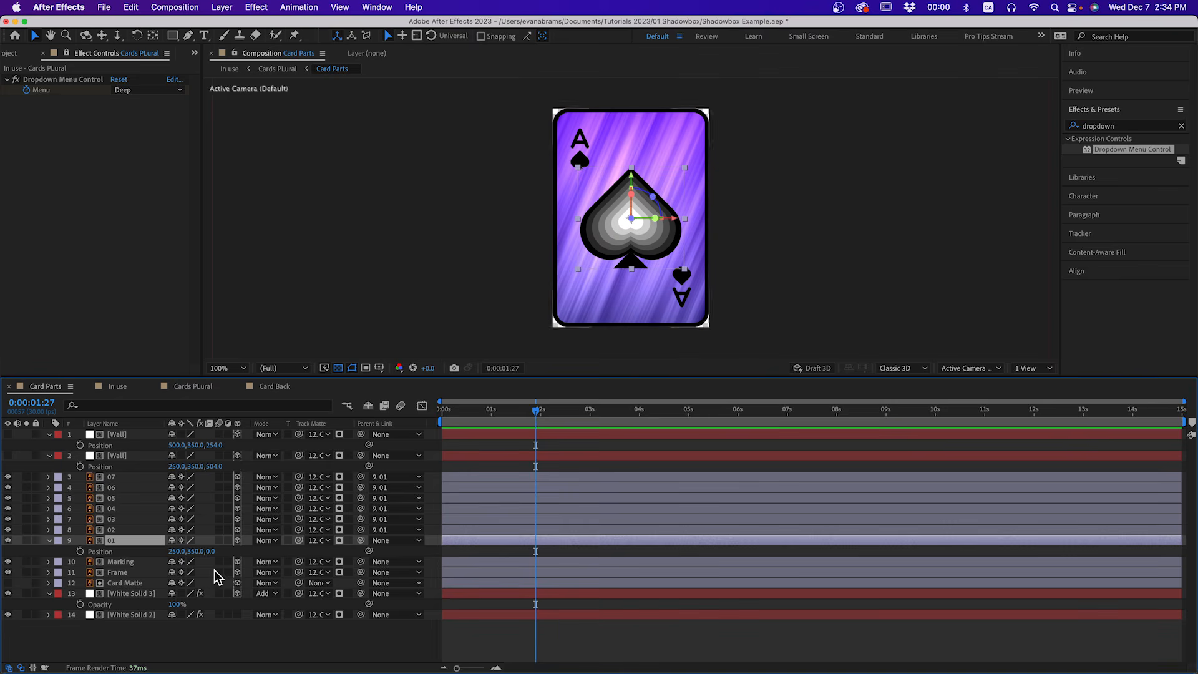
shift+click(117, 477)
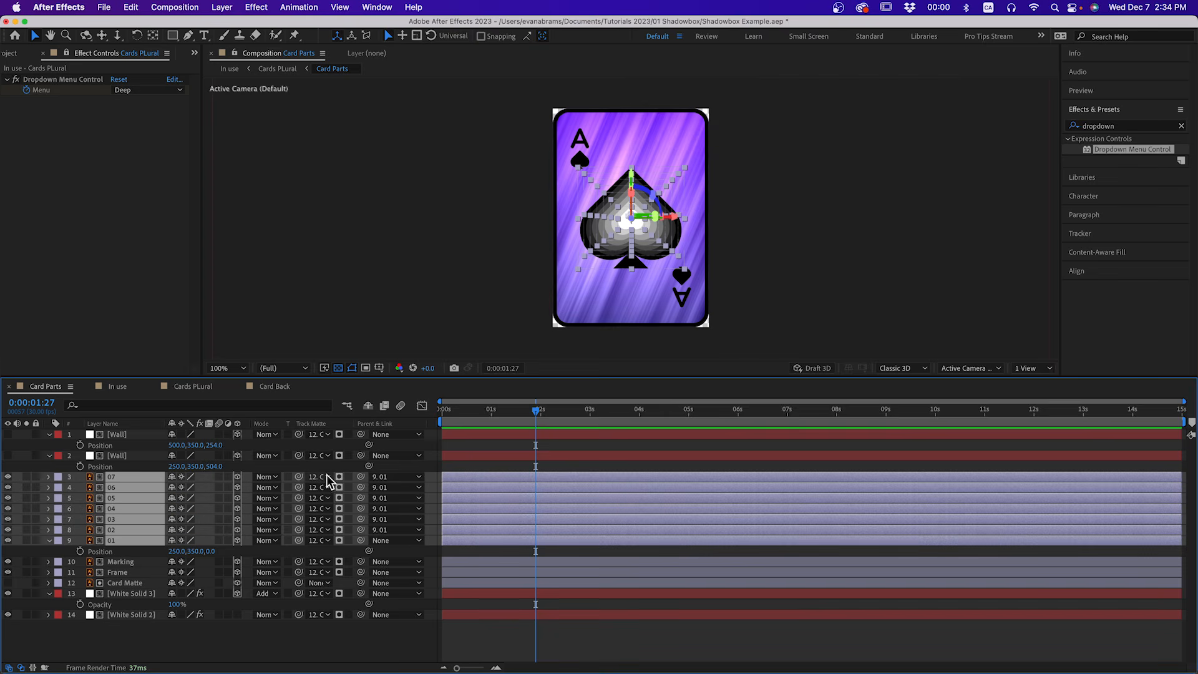
click(329, 478)
click(348, 459)
click(455, 630)
key(Tab)
click(400, 549)
key(Tab)
click(324, 494)
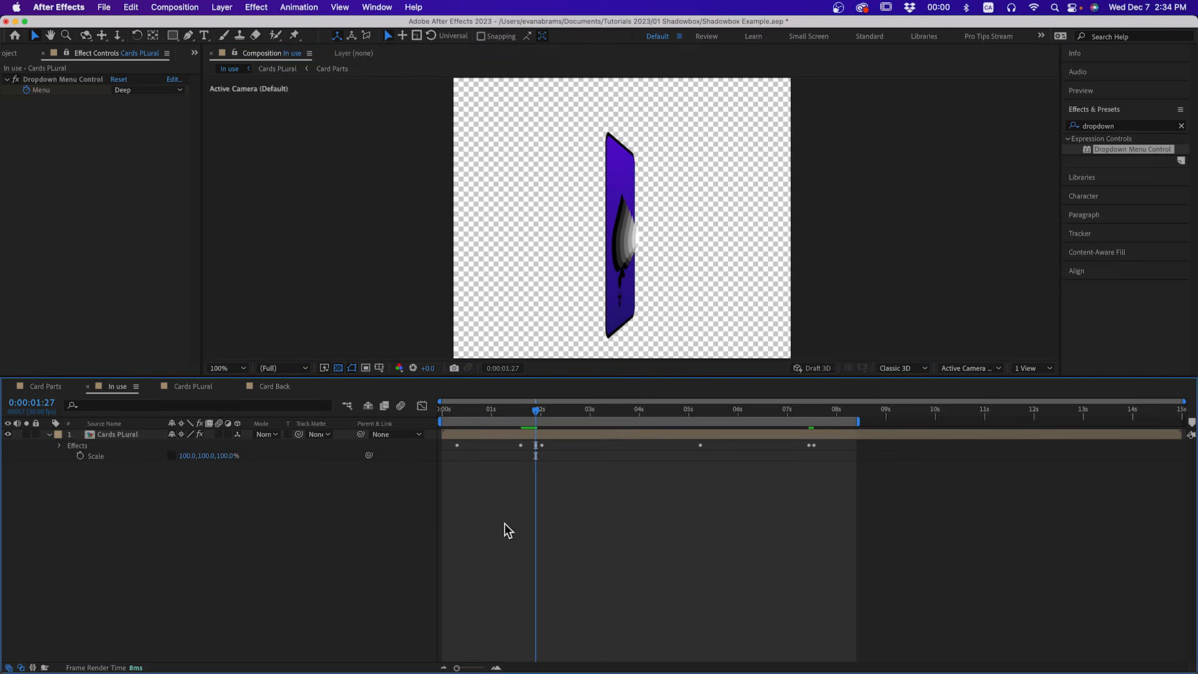
- Turn off the transparency grid and inspect the spade at the card's edge between 0:00:01:26 and 0:00:01:27
scroll(633, 232, up, 2)
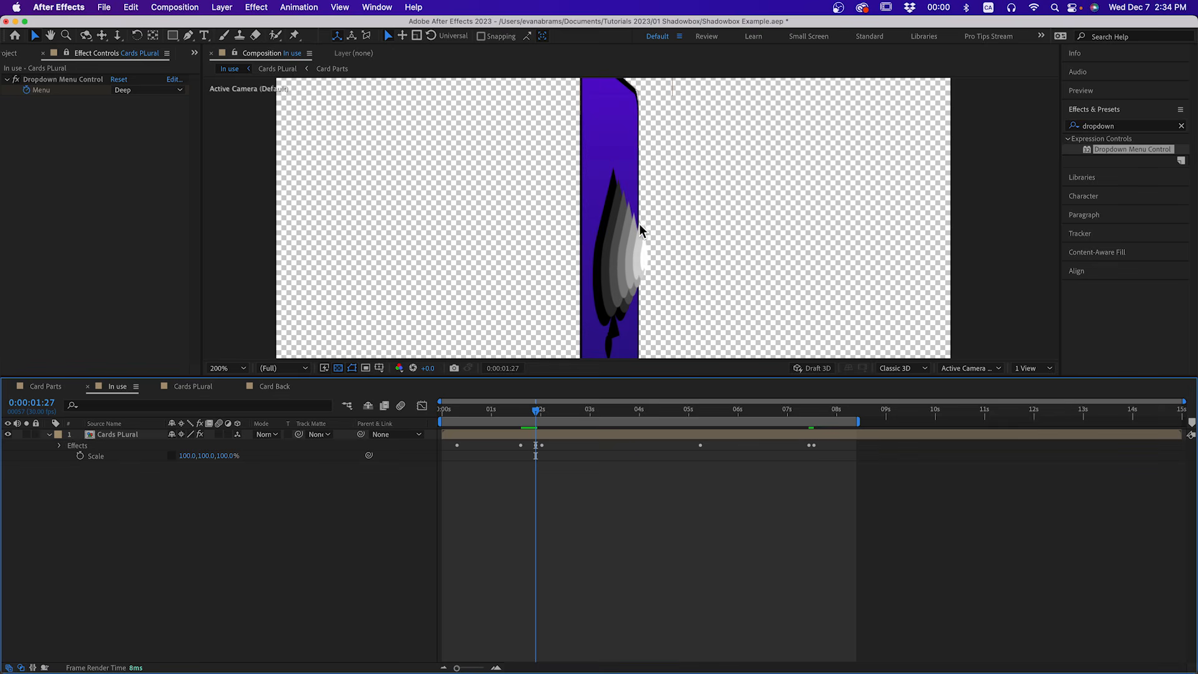
click(332, 368)
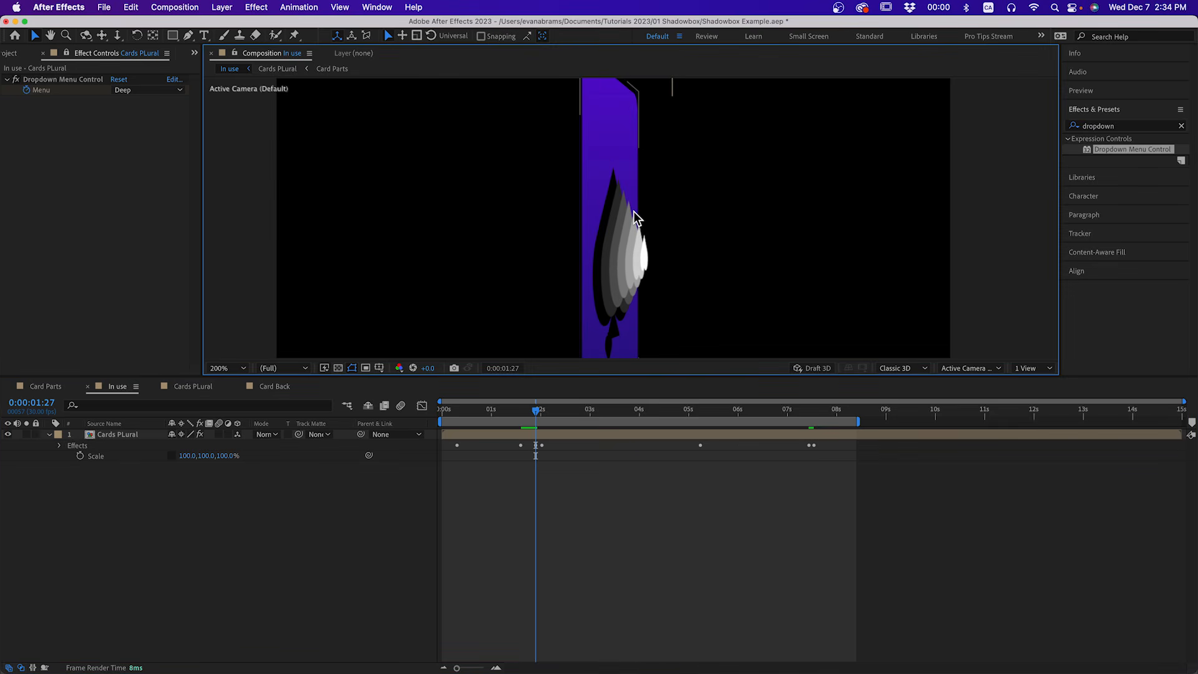
drag(538, 419, 535, 419)
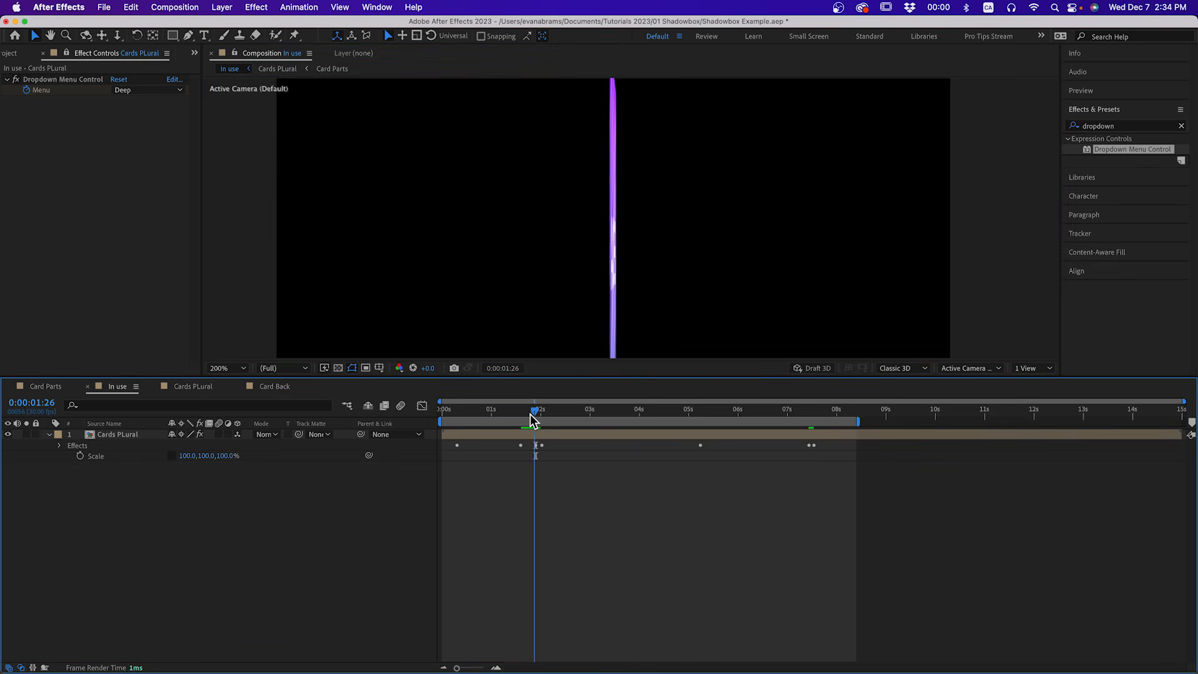
scroll(631, 256, down, 1)
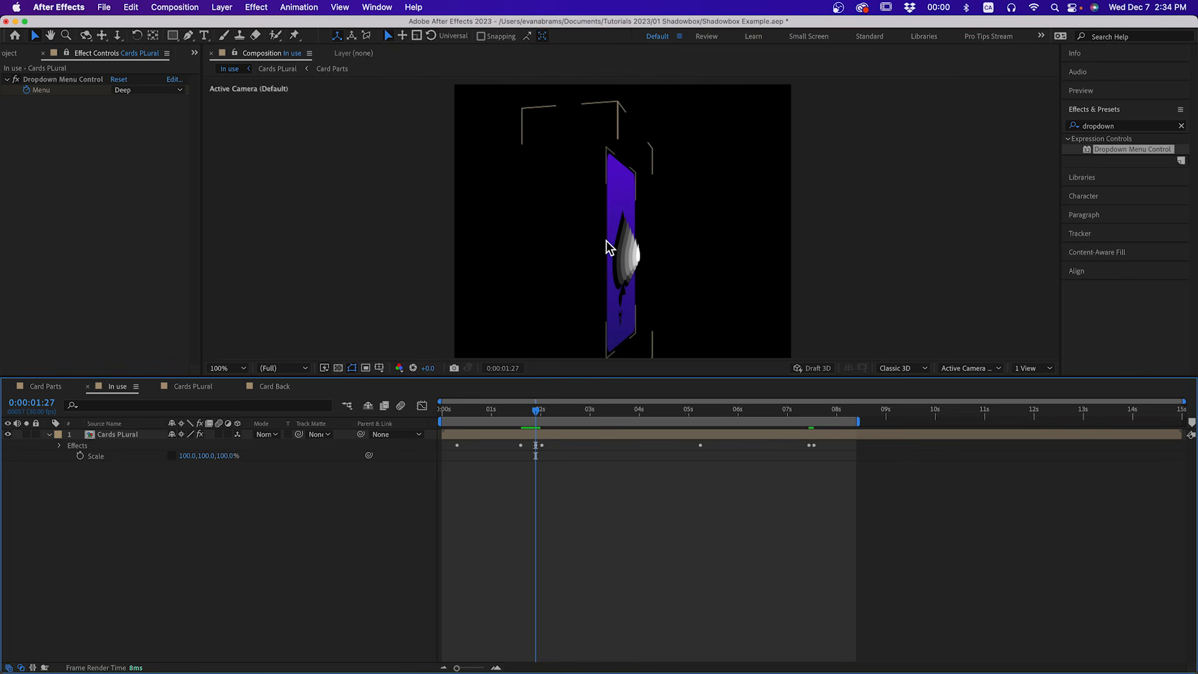
- Undo the track matte removal and the last Z position change of layer 01 in Card Parts, and return to In use
double_click(633, 437)
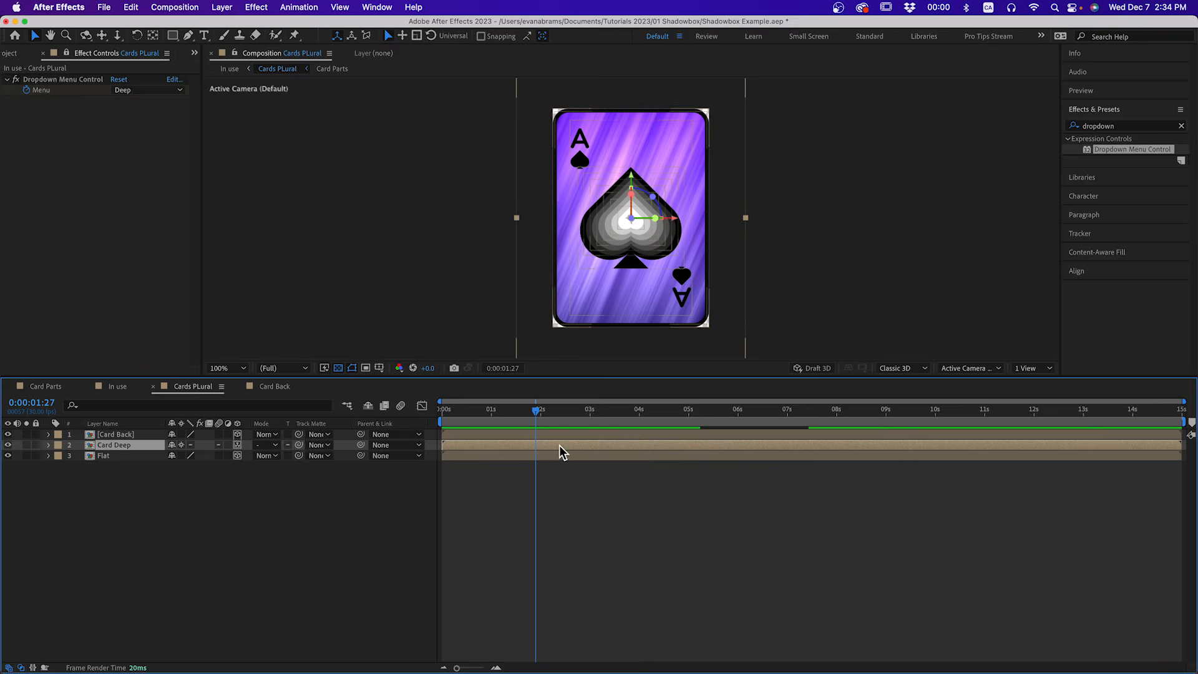
double_click(561, 445)
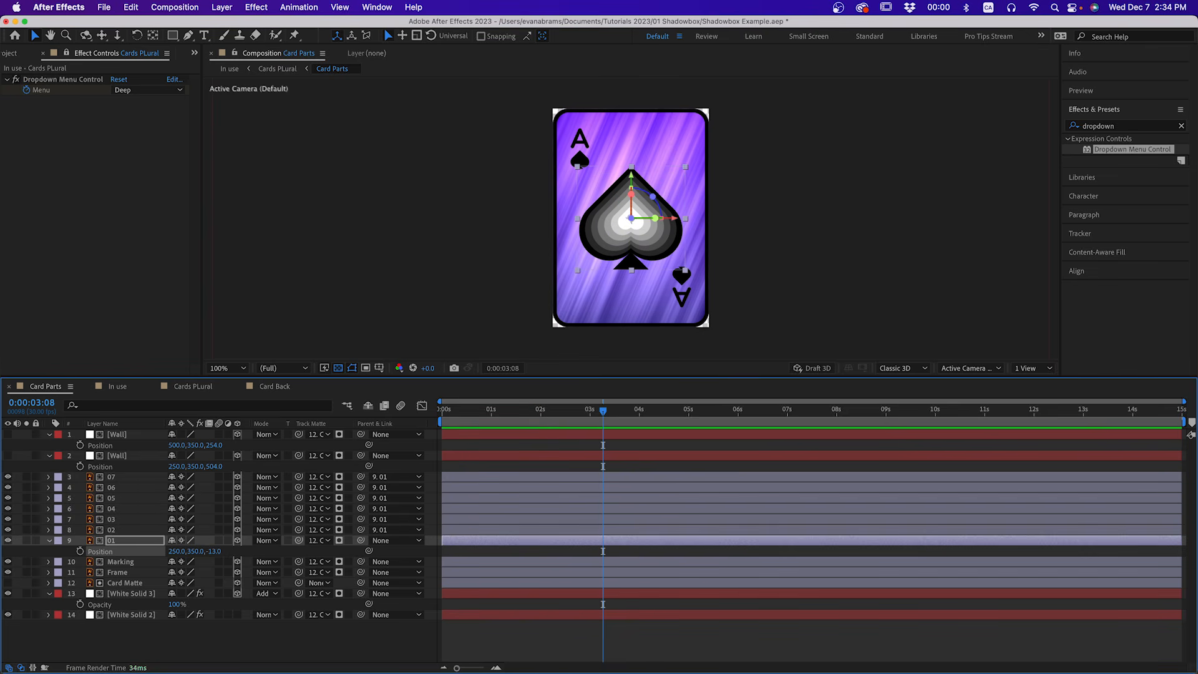
click(194, 388)
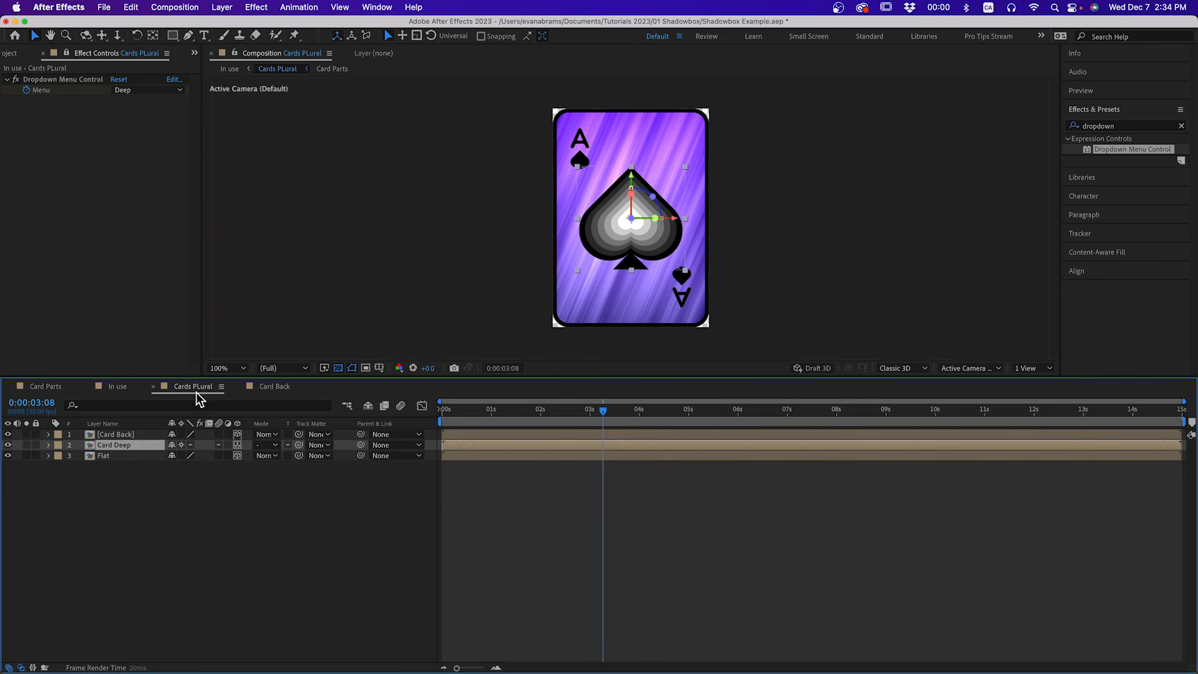
click(117, 386)
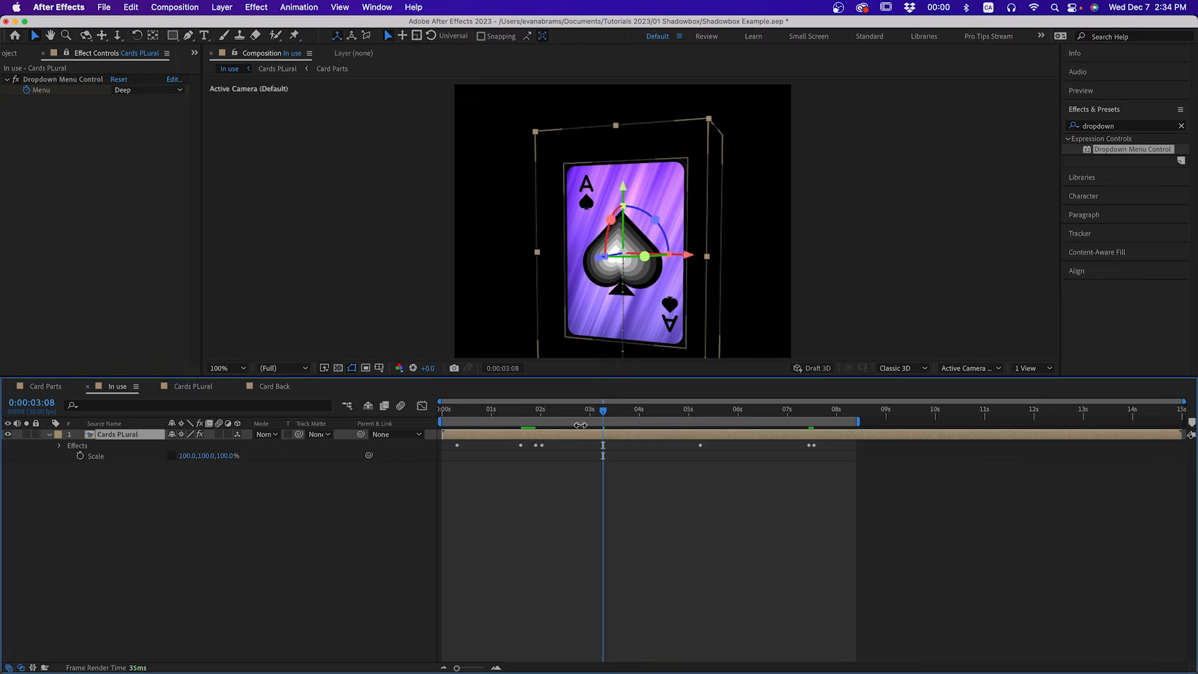